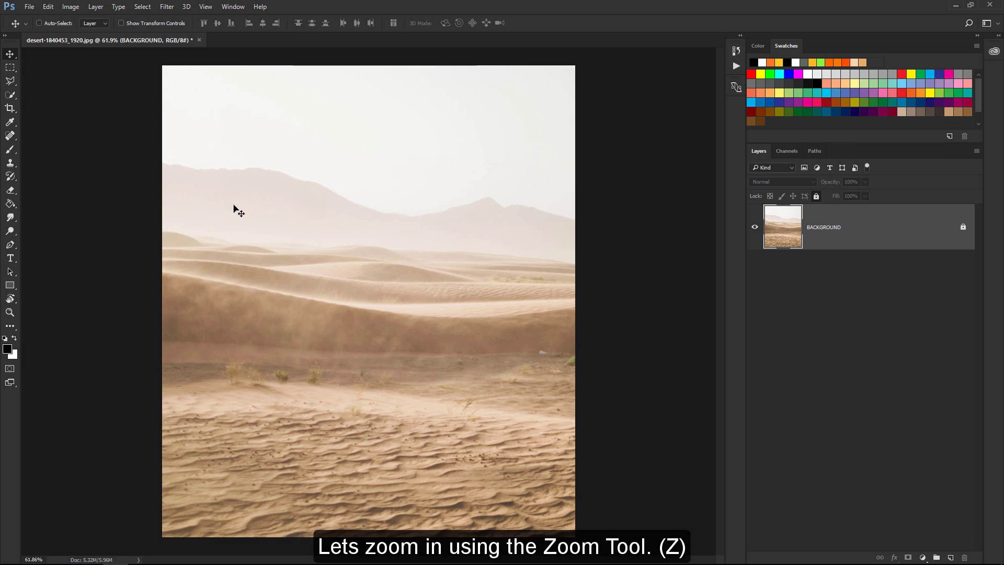
Zoom in on the dune horizon and begin a Pen path along the ridge's left part.
key(z)
click(238, 255)
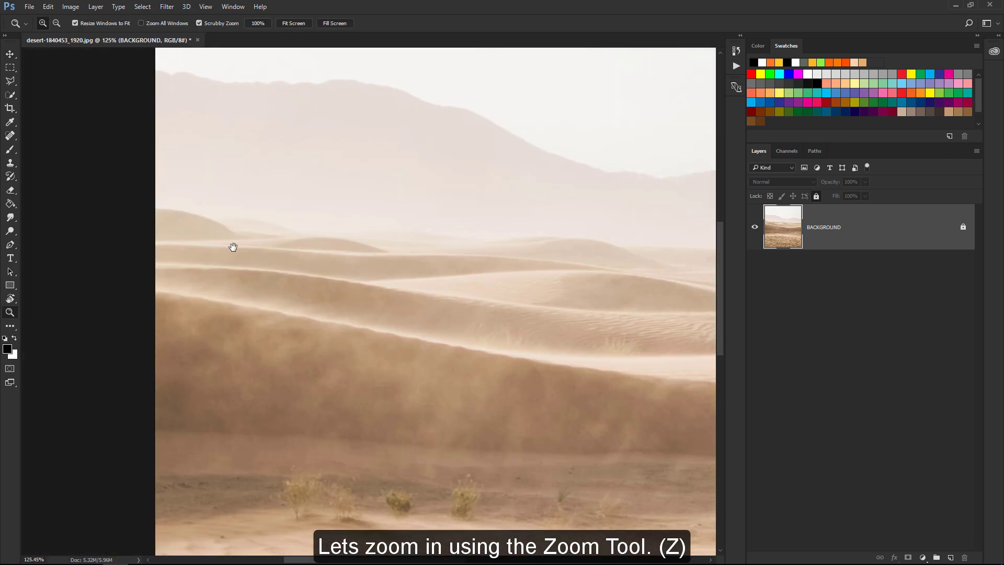
alt+click(242, 244)
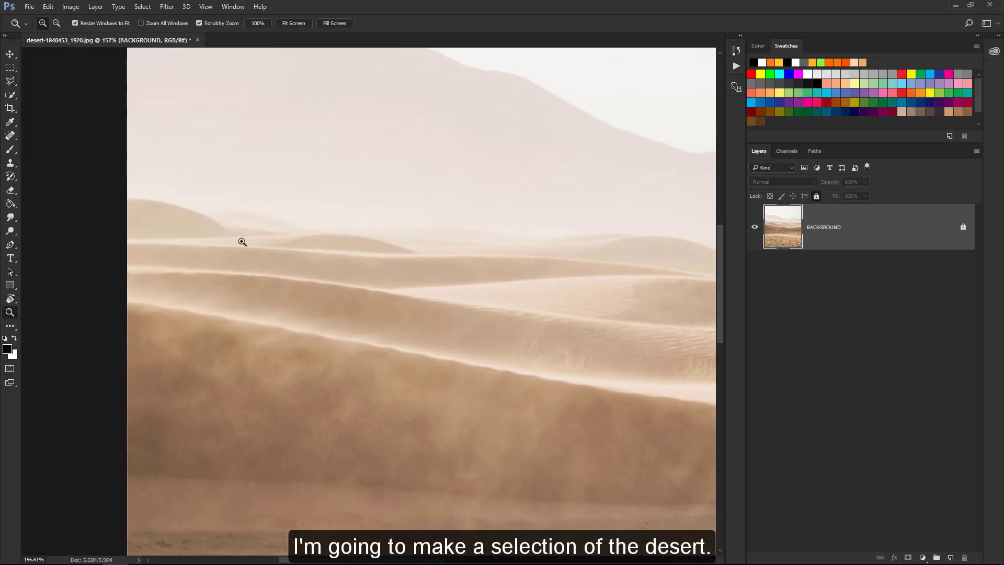
key(p)
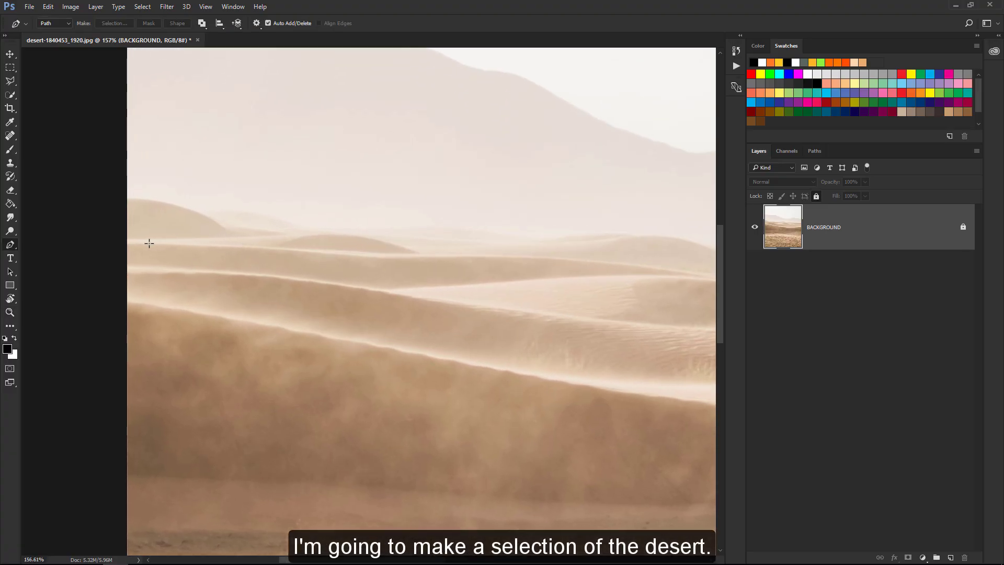
click(128, 241)
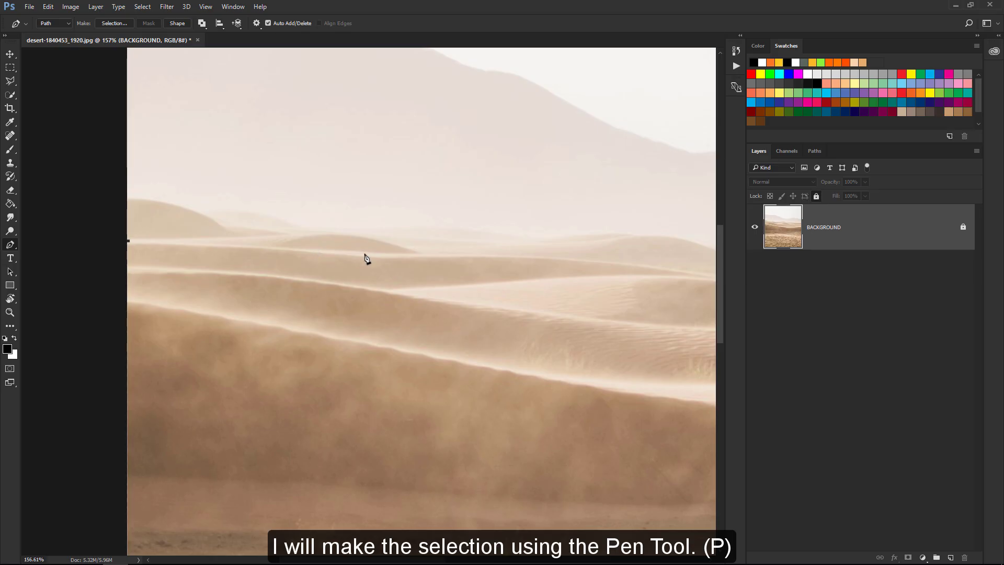
drag(365, 255, 401, 256)
mouse_move(619, 263)
mouse_down()
mouse_move(655, 268)
mouse_move(510, 232)
mouse_move(258, 195)
mouse_up()
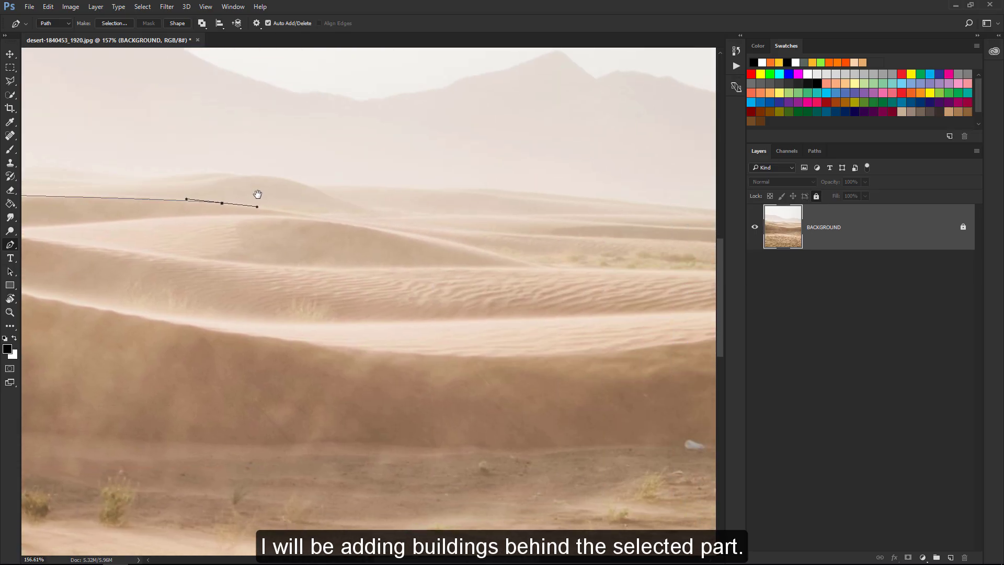
Continue the path along the dune ridge to the image's right edge.
click(359, 217)
click(418, 222)
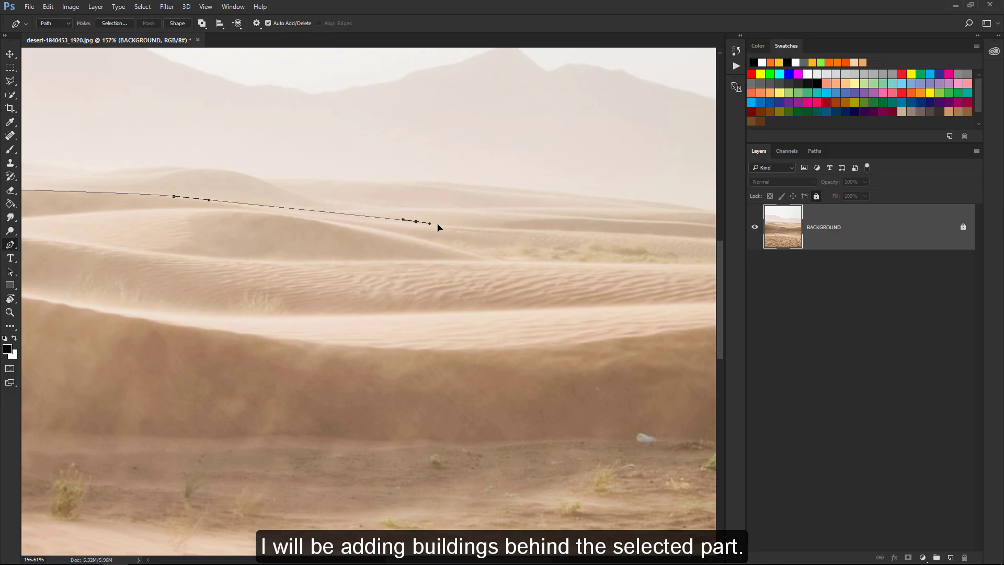
click(479, 226)
mouse_move(560, 220)
mouse_down()
mouse_move(304, 189)
mouse_move(361, 198)
mouse_up()
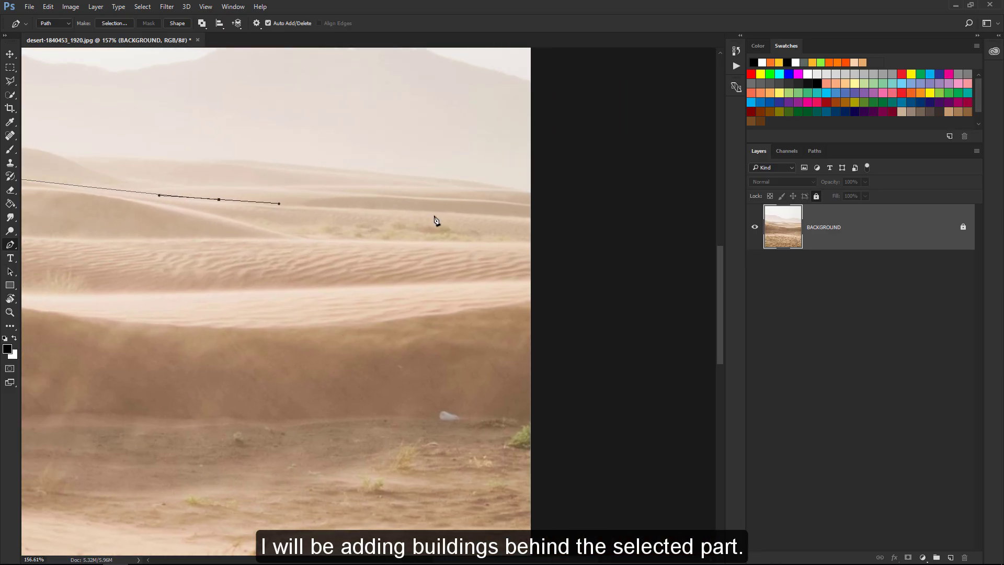
drag(464, 213, 494, 215)
click(537, 218)
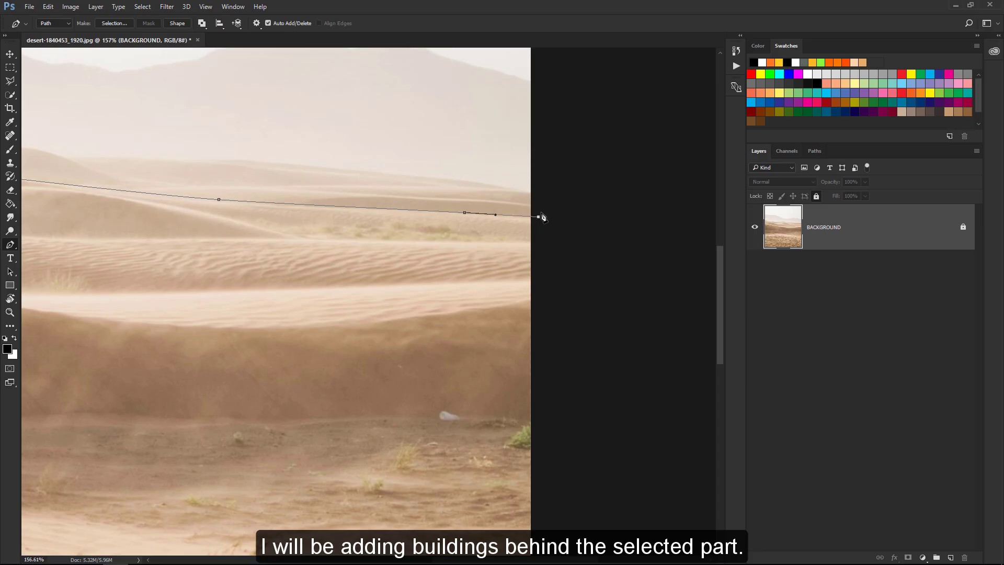
Close the path around the sky, across the top and back to the start.
key(ctrl+0)
click(611, 50)
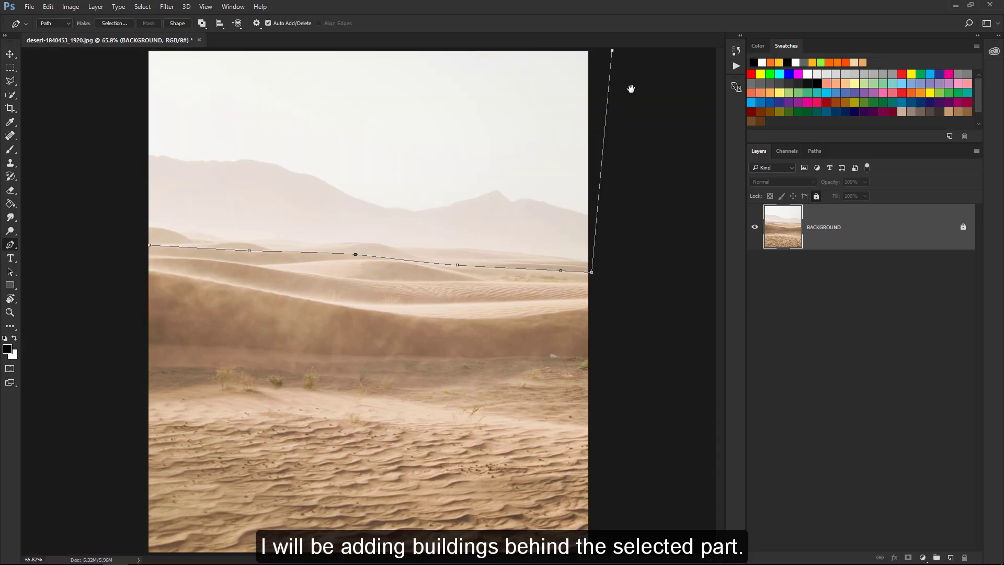
click(587, 49)
click(143, 50)
click(138, 244)
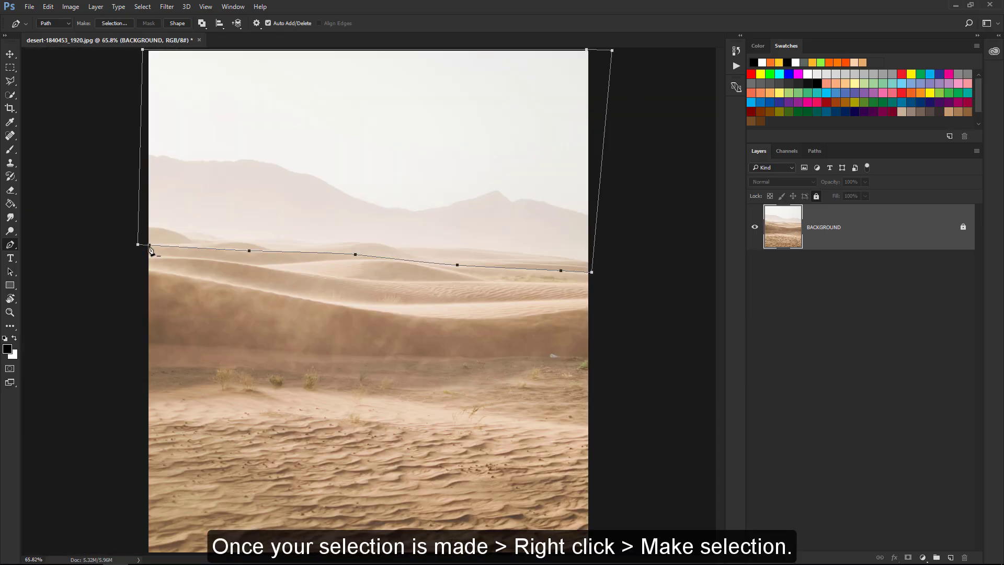
click(149, 245)
Convert the ridge path into a selection with a 1 px feather.
right_click(308, 192)
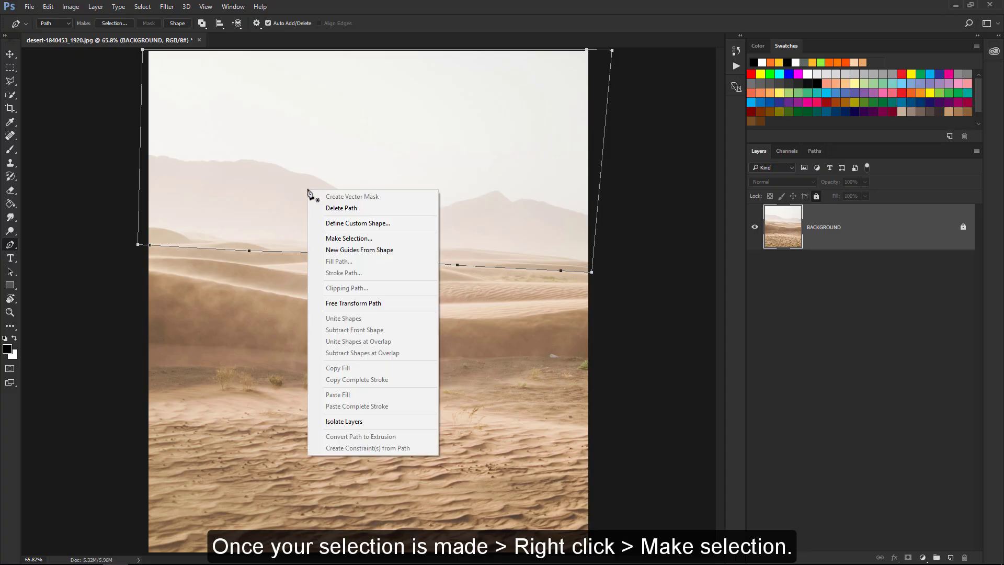
click(313, 242)
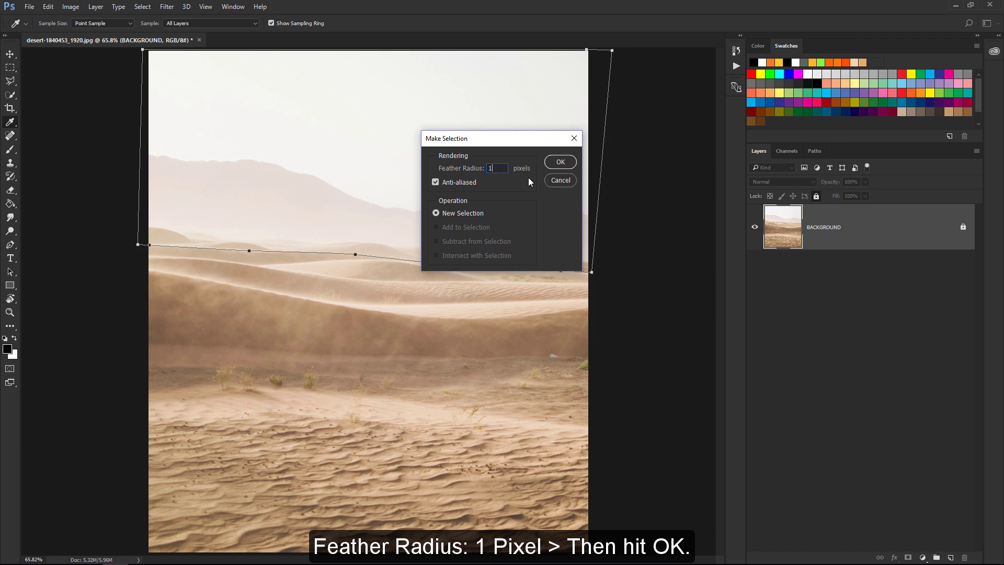
click(553, 162)
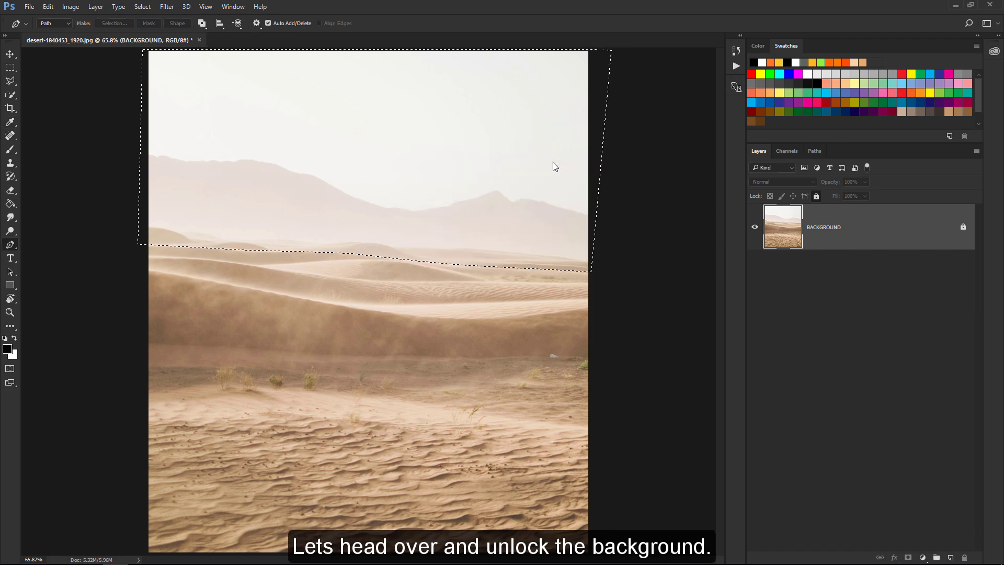
Unlock the Background layer, mask out the sky, and bring up the New York skyline photo.
click(963, 230)
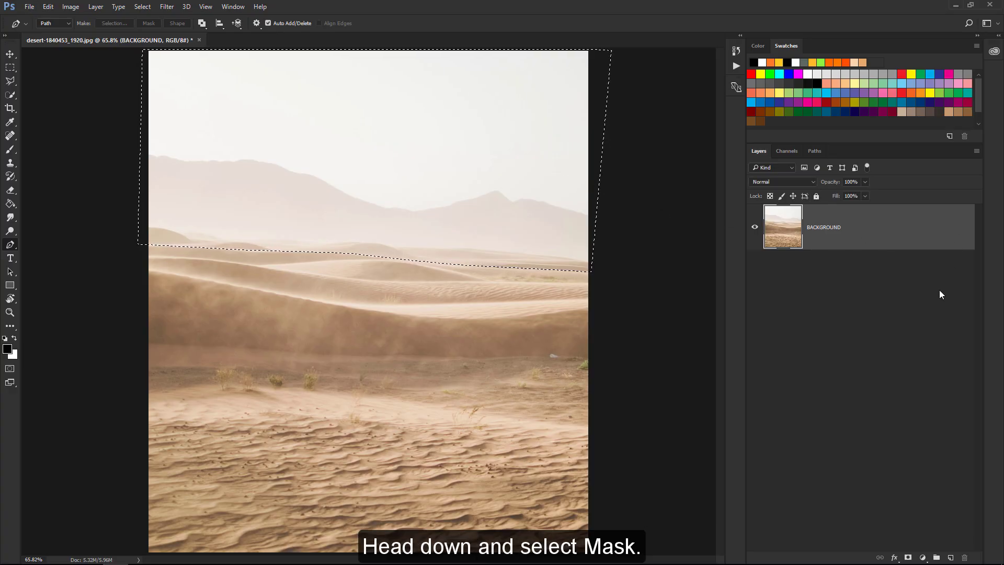
click(908, 557)
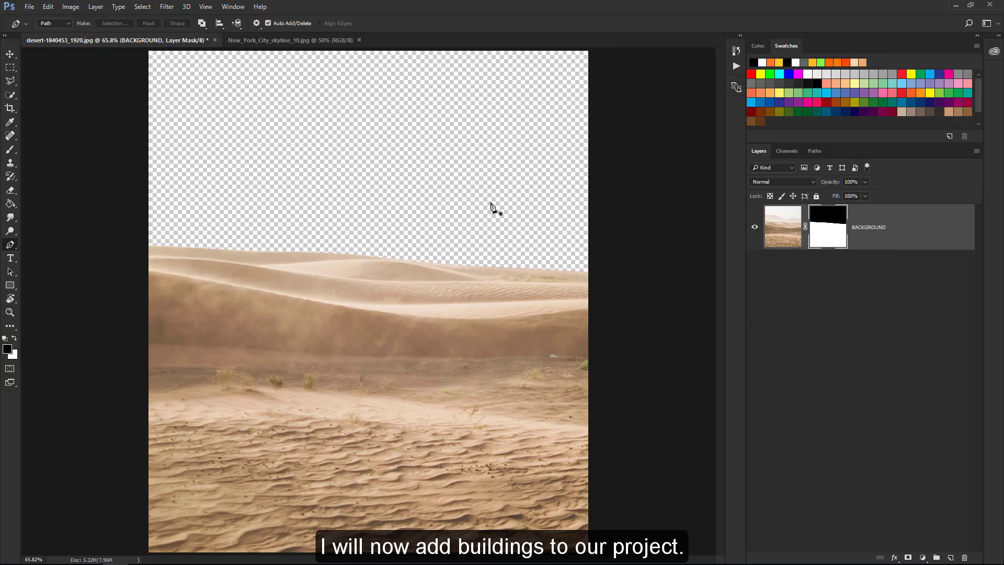
click(300, 41)
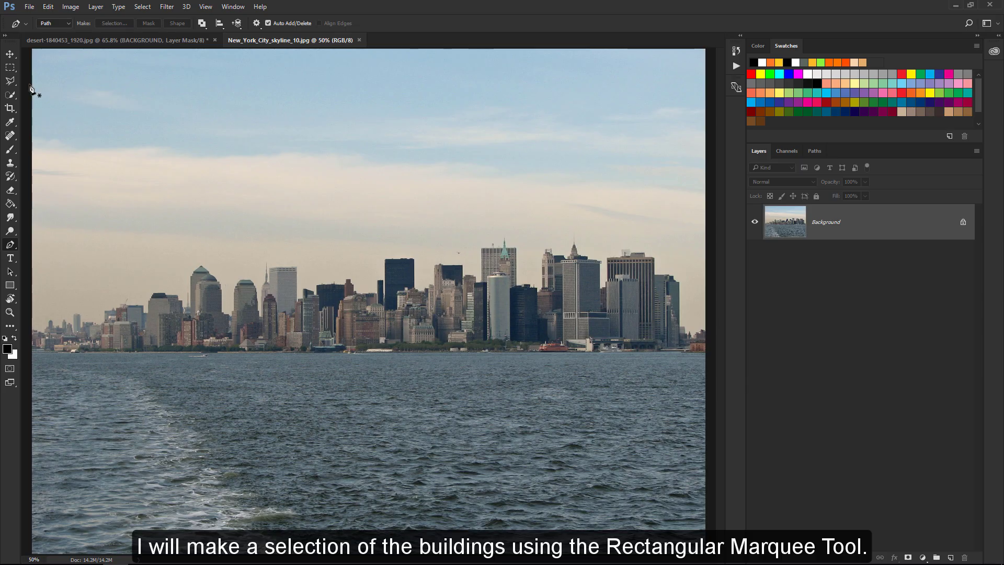
Select the New York skyline and some sky above it with a rectangular marquee.
drag(10, 67, 75, 73)
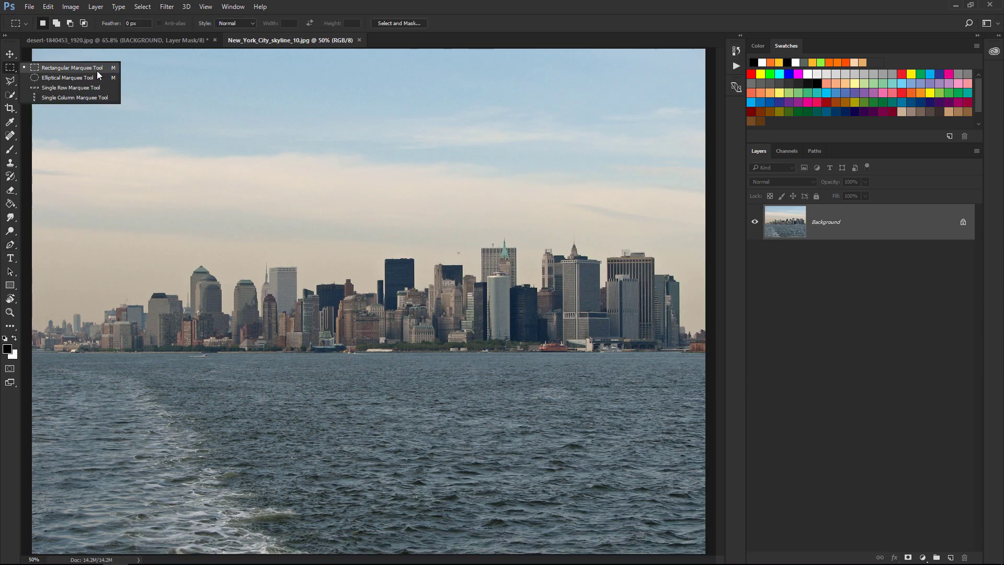
click(98, 74)
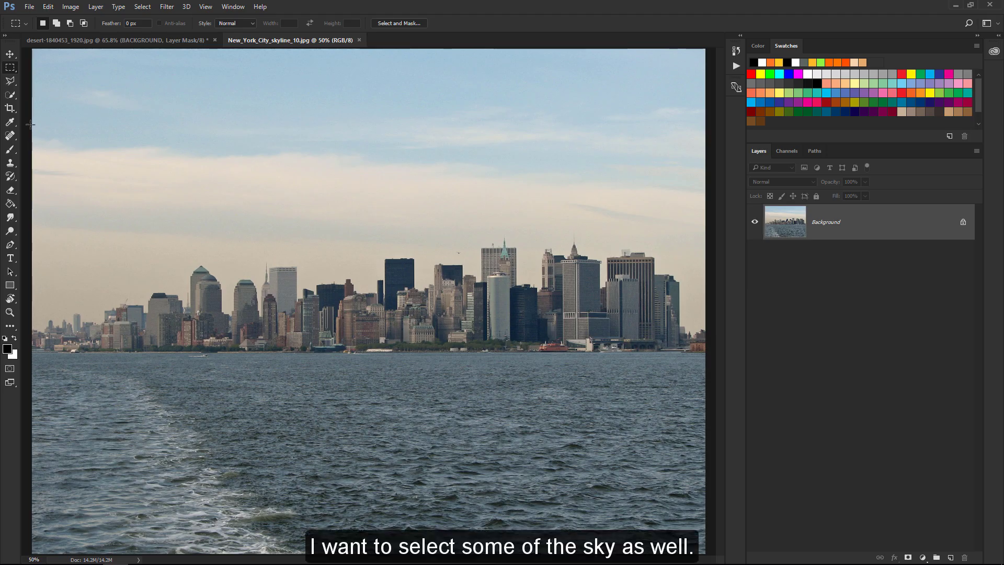
drag(29, 123, 707, 354)
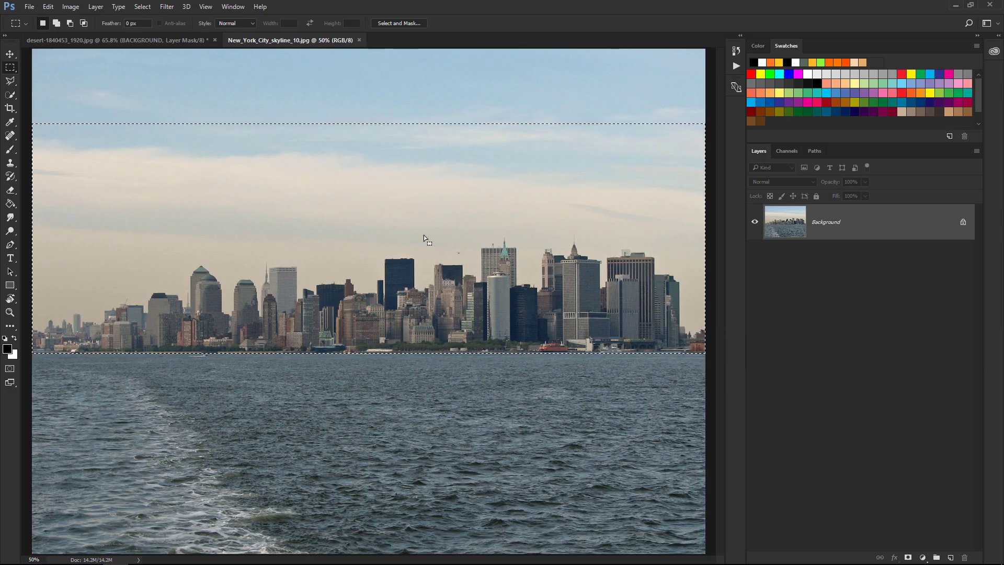
Move the skyline into the desert image and place its layer below BACKGROUND.
key(v)
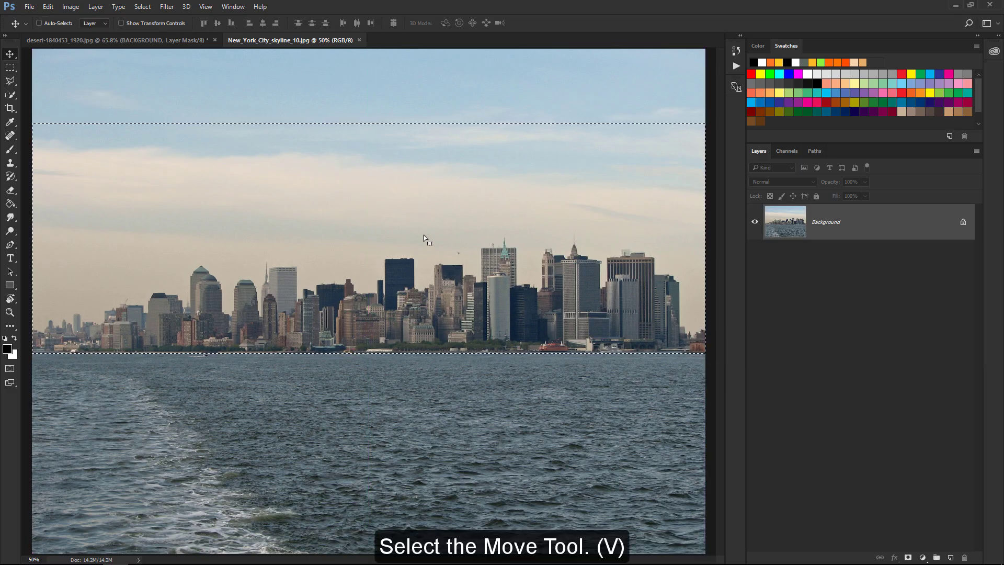
drag(424, 234, 276, 110)
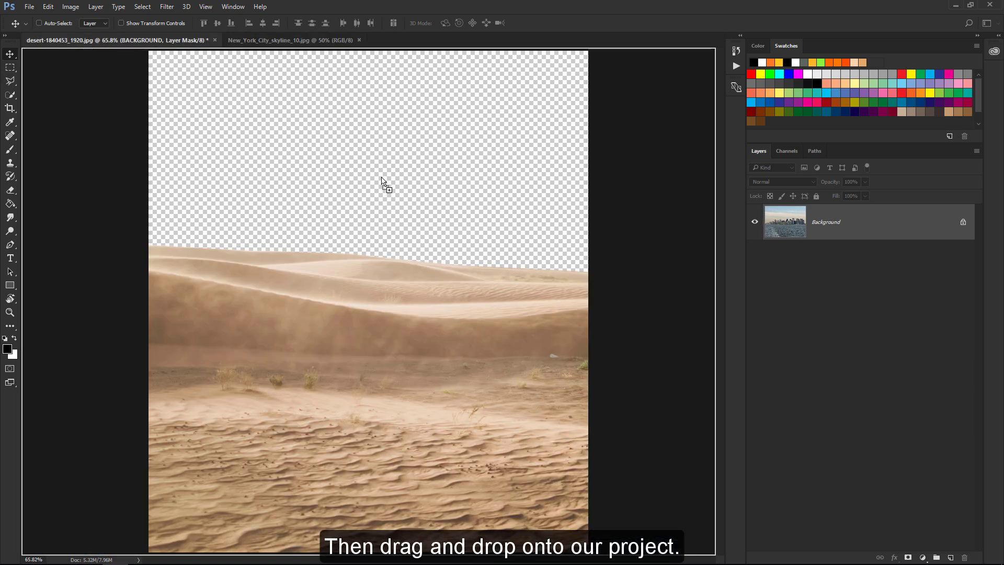
drag(276, 110, 382, 181)
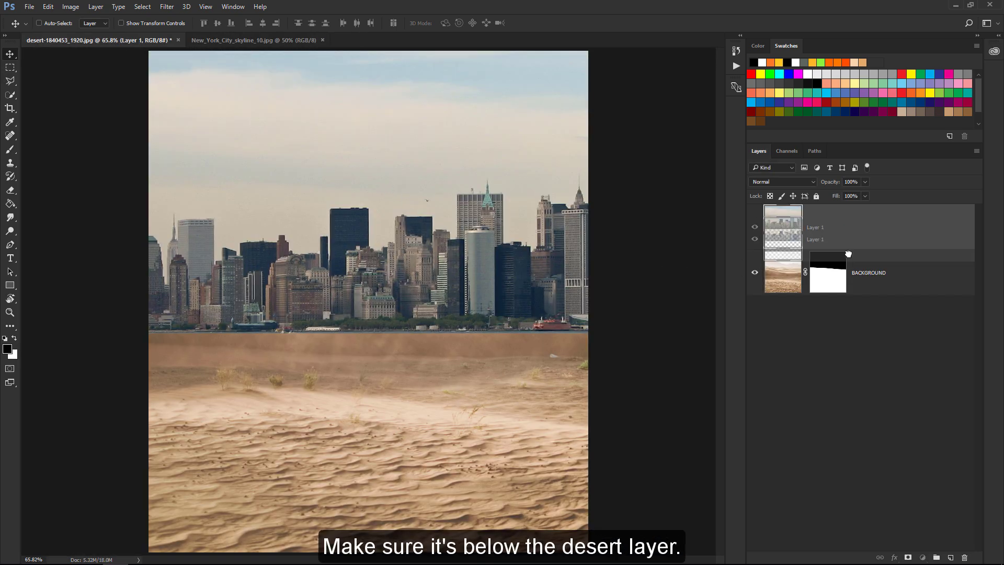
drag(845, 236, 864, 317)
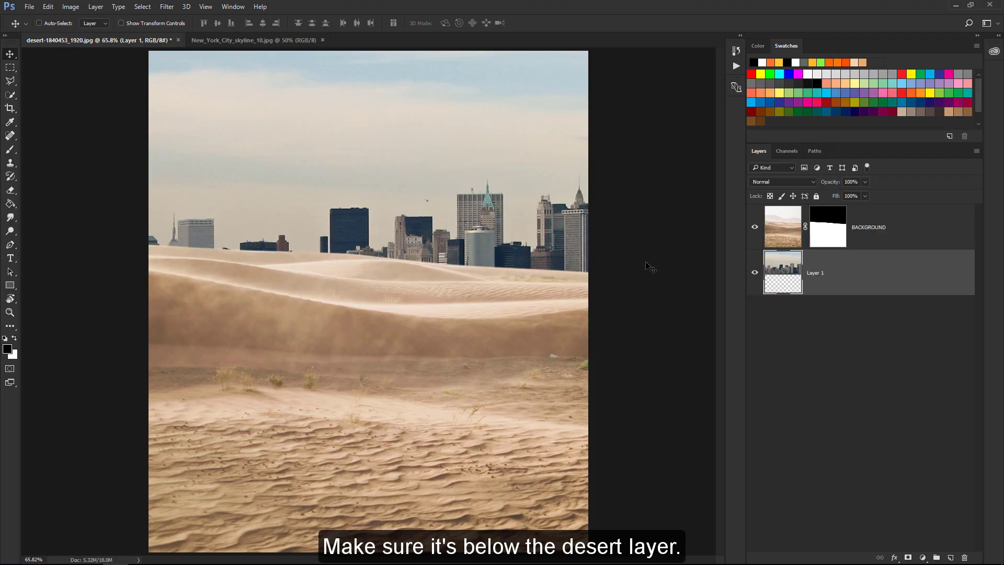
Free-transform the skyline layer larger and higher so buildings rise above the dune ridge.
key(ctrl+t)
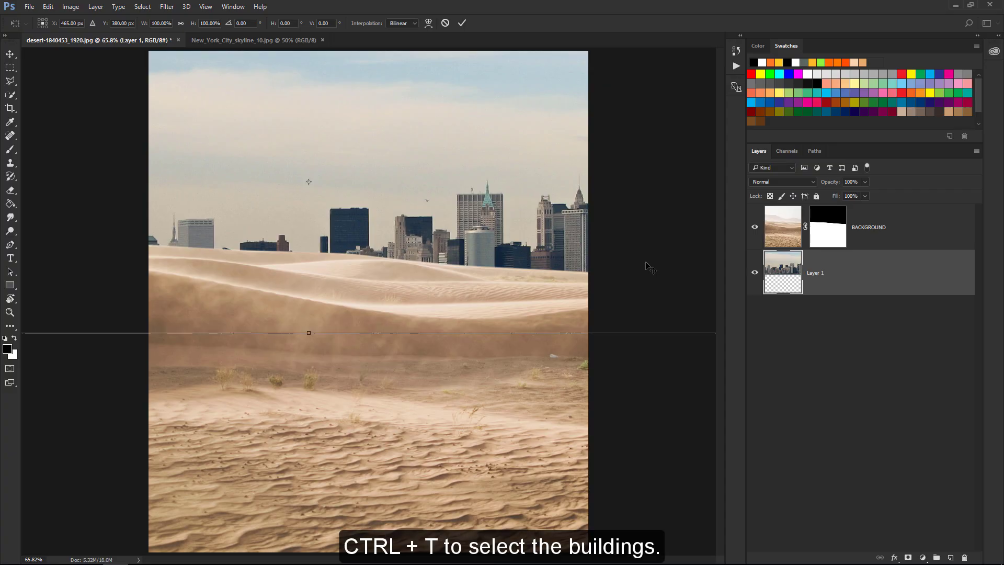
key(ctrl+0)
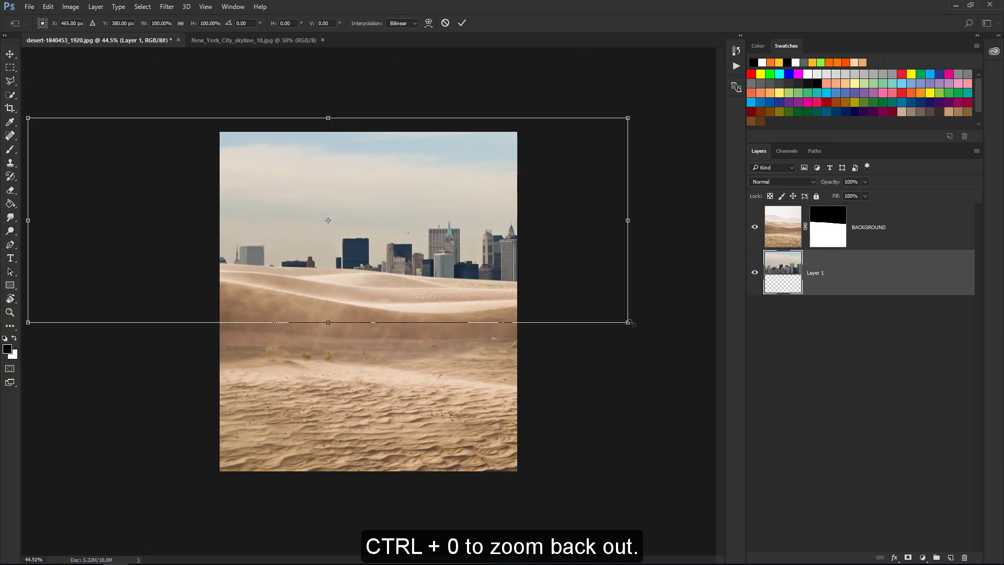
drag(628, 323, 556, 298)
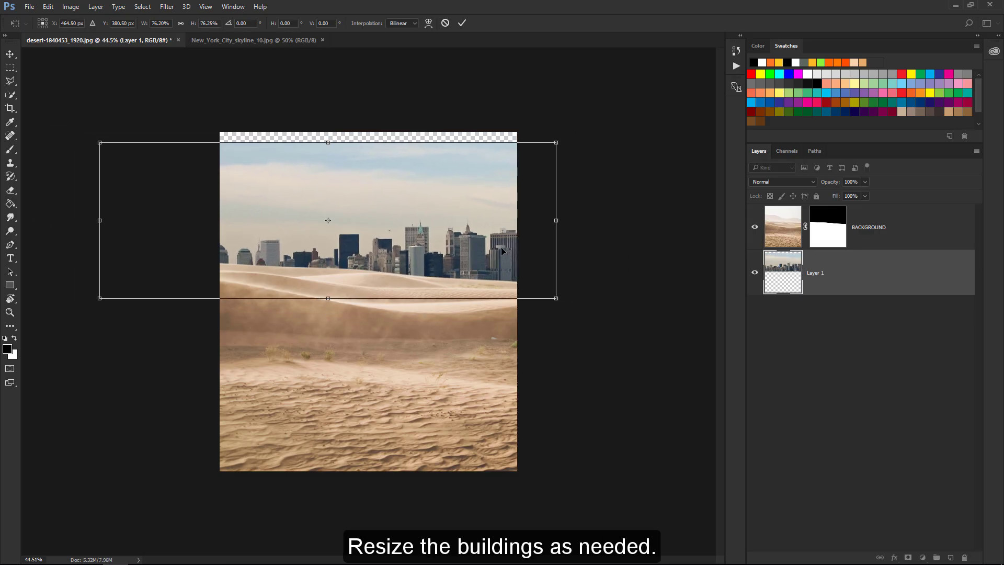
drag(502, 251, 512, 233)
drag(554, 138, 578, 128)
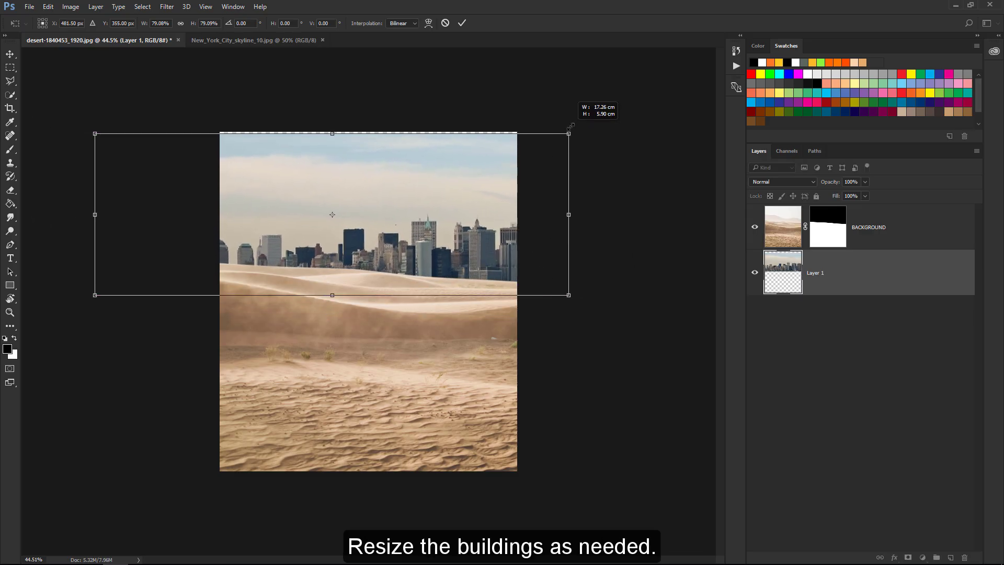
mouse_move(522, 179)
mouse_down()
mouse_move(477, 168)
mouse_move(499, 183)
mouse_up()
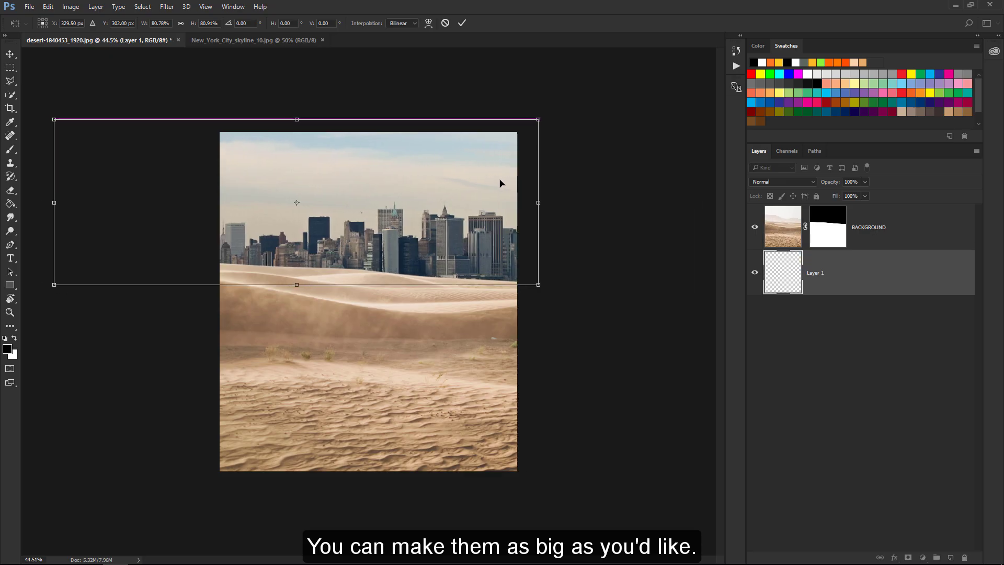
drag(538, 119, 559, 112)
drag(524, 155, 495, 155)
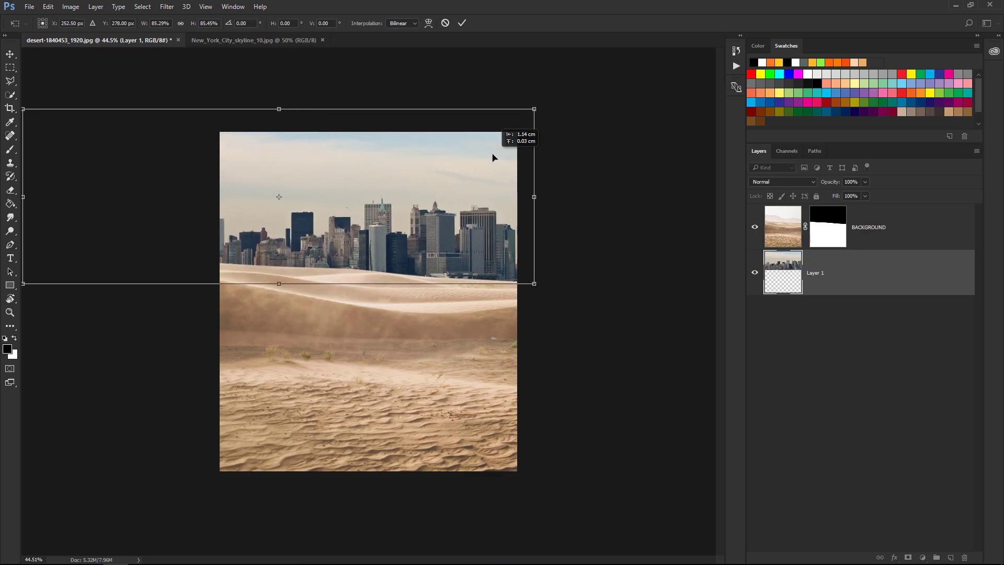
drag(538, 107, 610, 85)
mouse_move(537, 158)
mouse_down()
mouse_move(483, 159)
mouse_move(534, 163)
mouse_up()
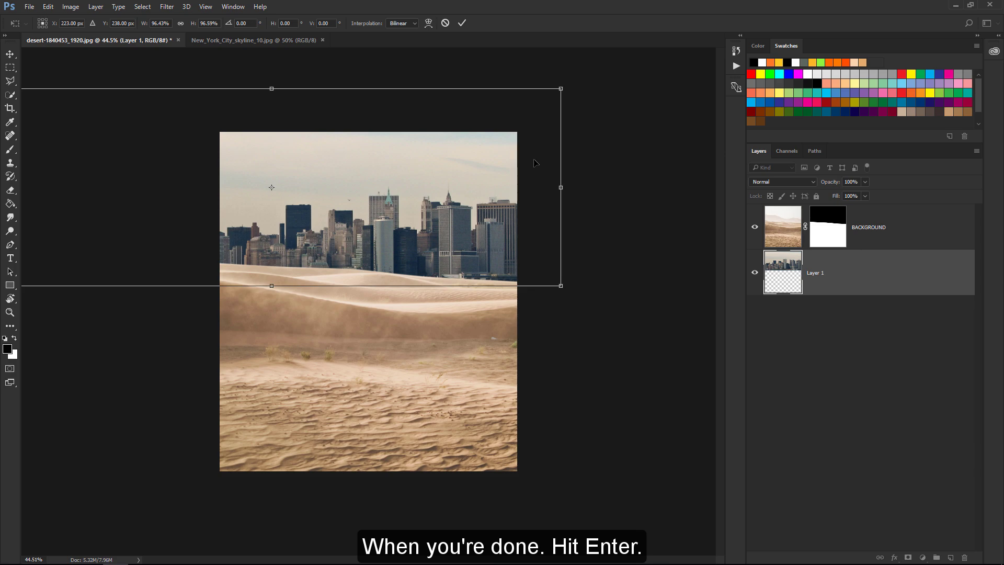
click(462, 23)
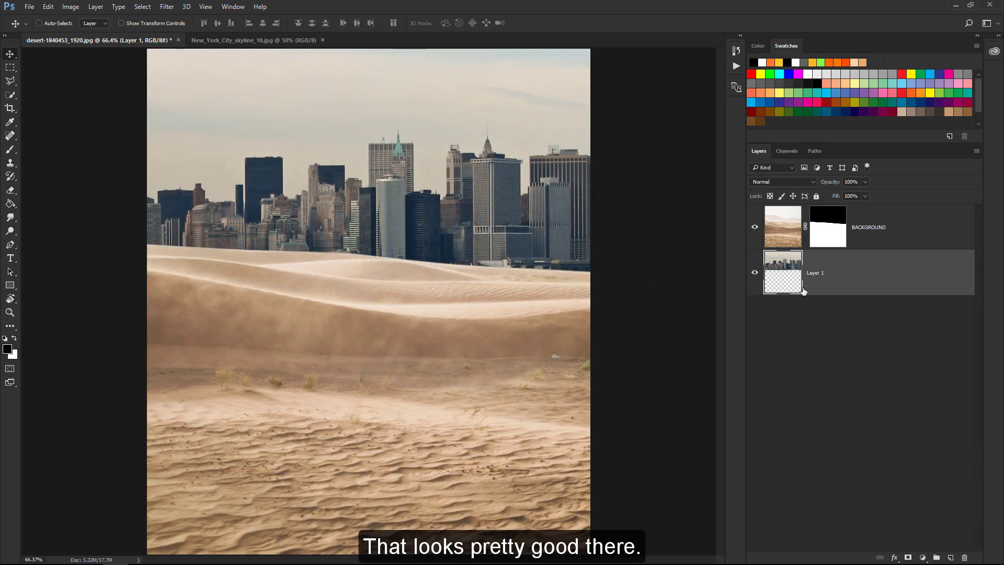
Name the skyline layer BUILDINGS and select the BACKGROUND layer.
double_click(820, 273)
text(BUILDINGS)
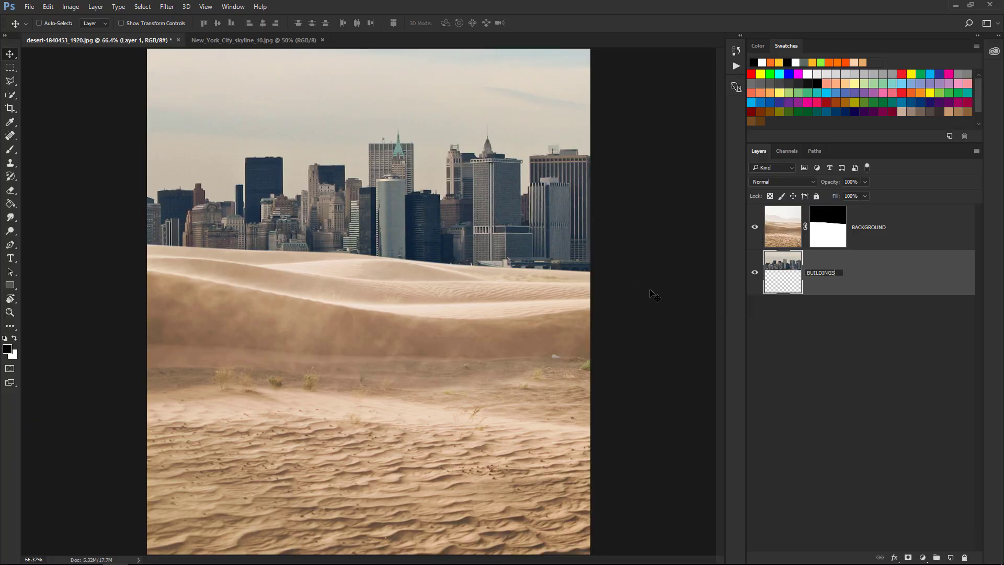
key(Return)
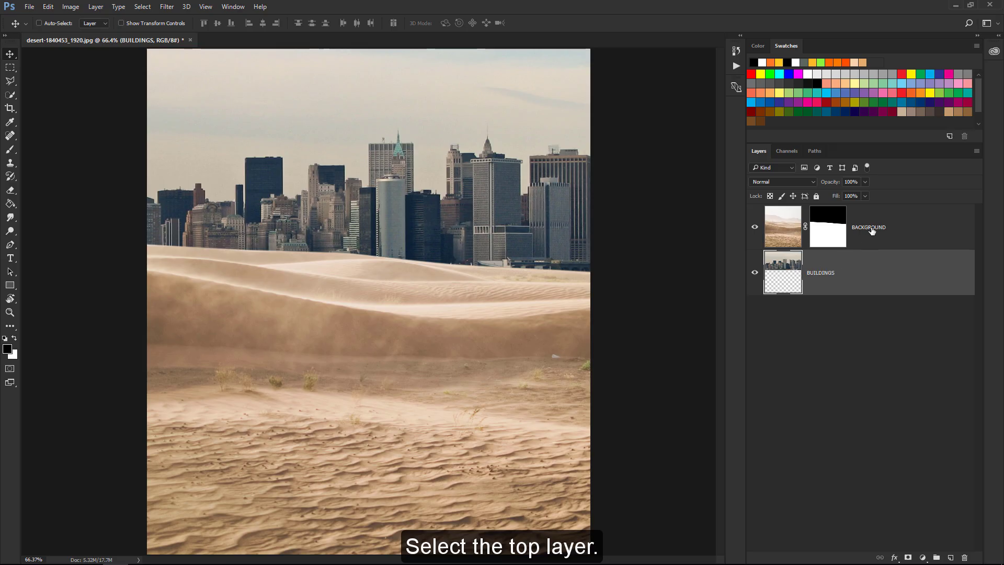
click(871, 231)
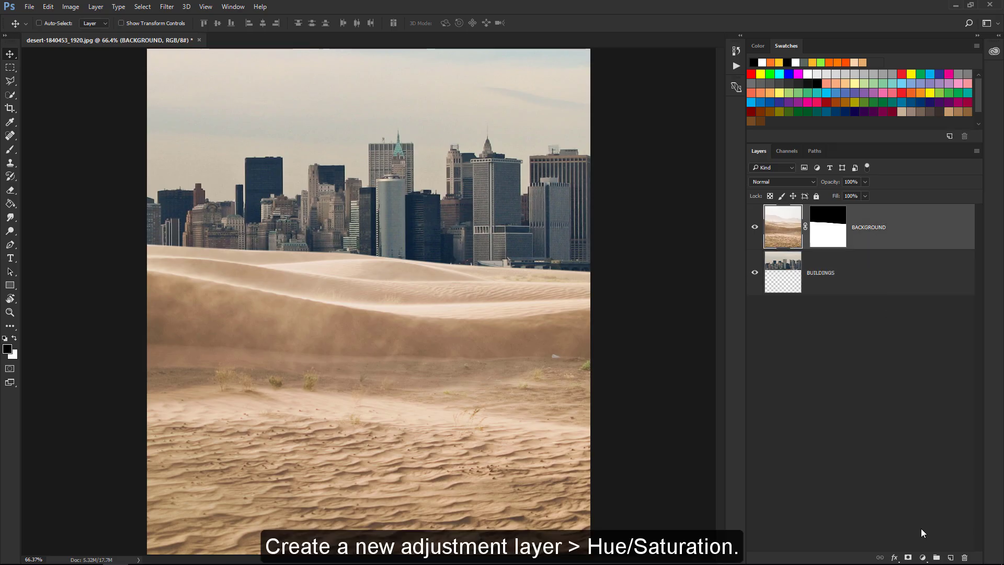
Add a Hue/Saturation adjustment with saturation -32 and lightness -4.
click(923, 557)
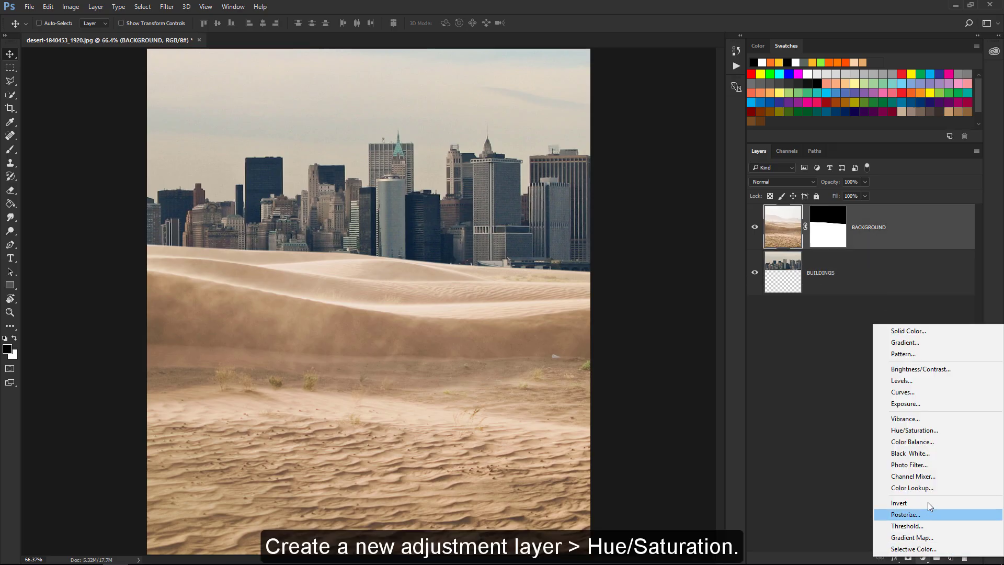
click(928, 432)
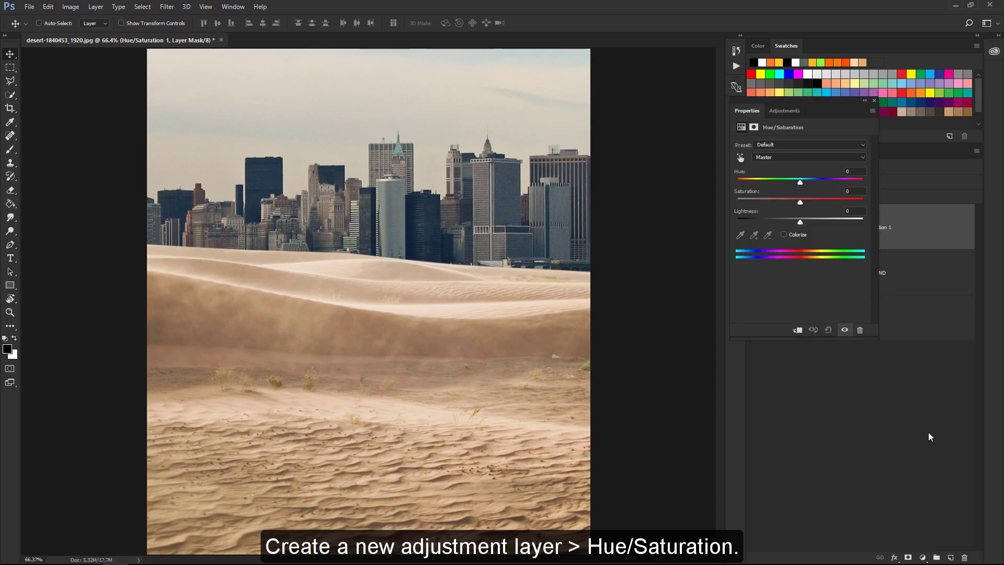
mouse_move(798, 200)
mouse_down()
mouse_move(779, 205)
mouse_move(798, 221)
mouse_up()
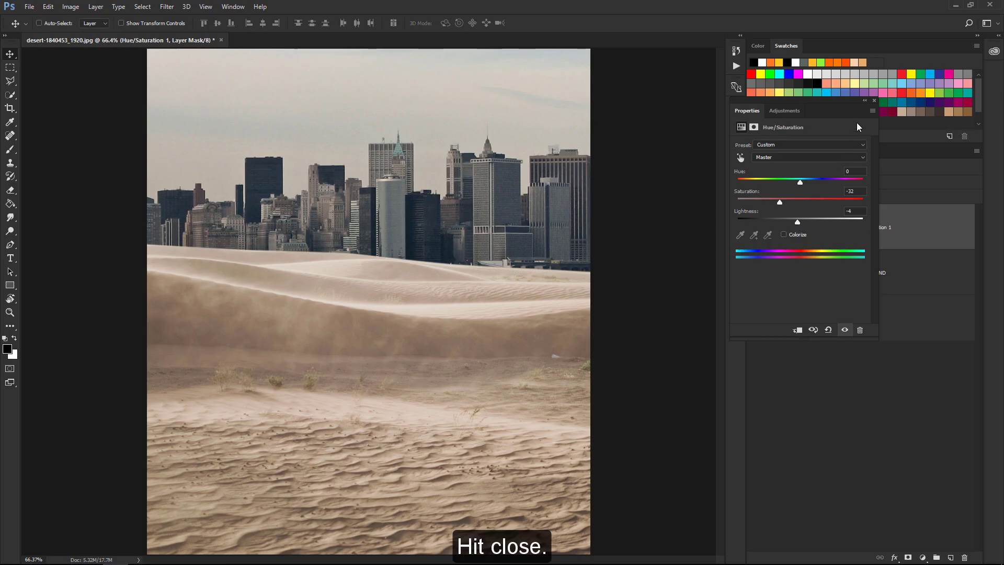
click(874, 101)
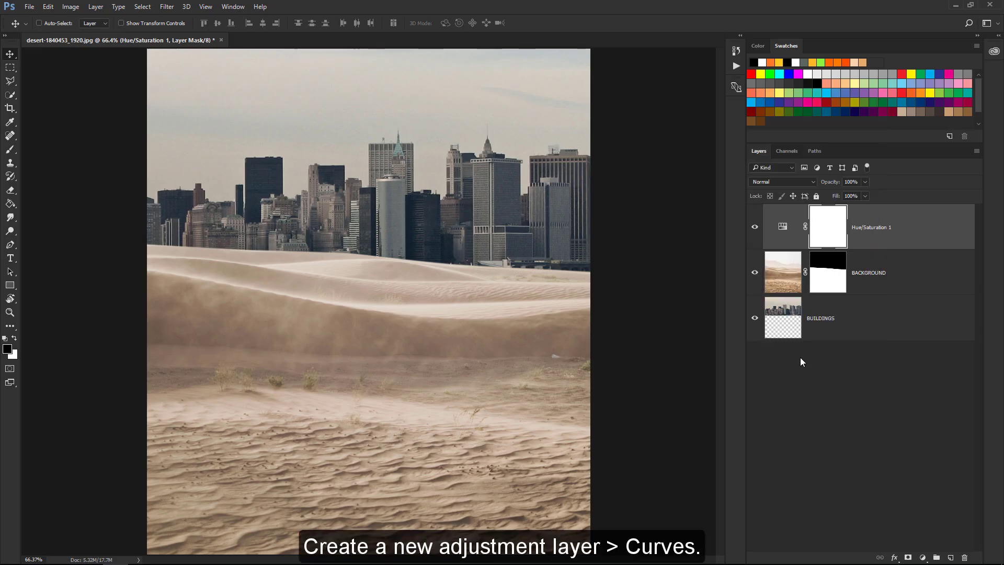
Add a Curves adjustment pulling down the RGB midtones and the Red channel midtones.
click(922, 557)
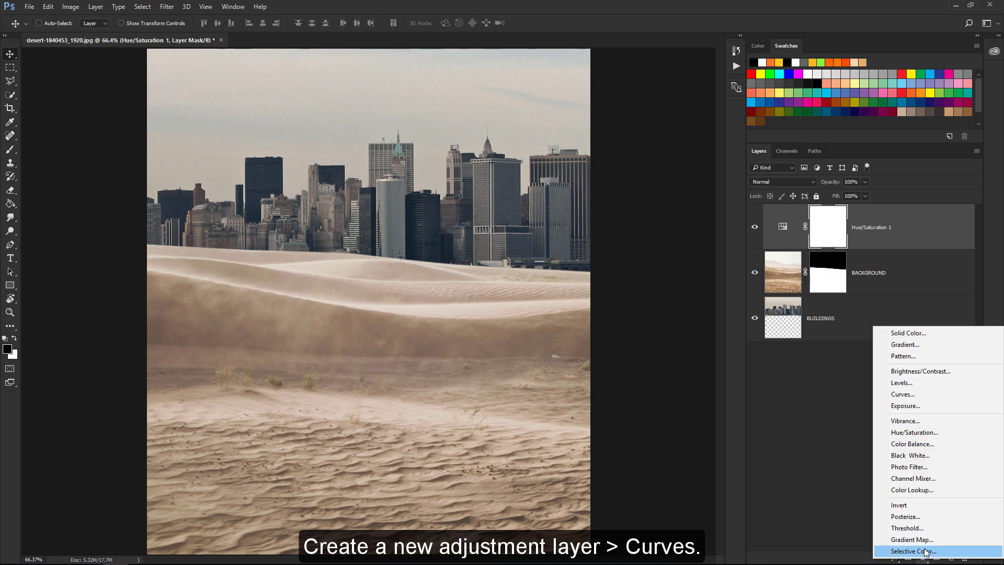
click(936, 394)
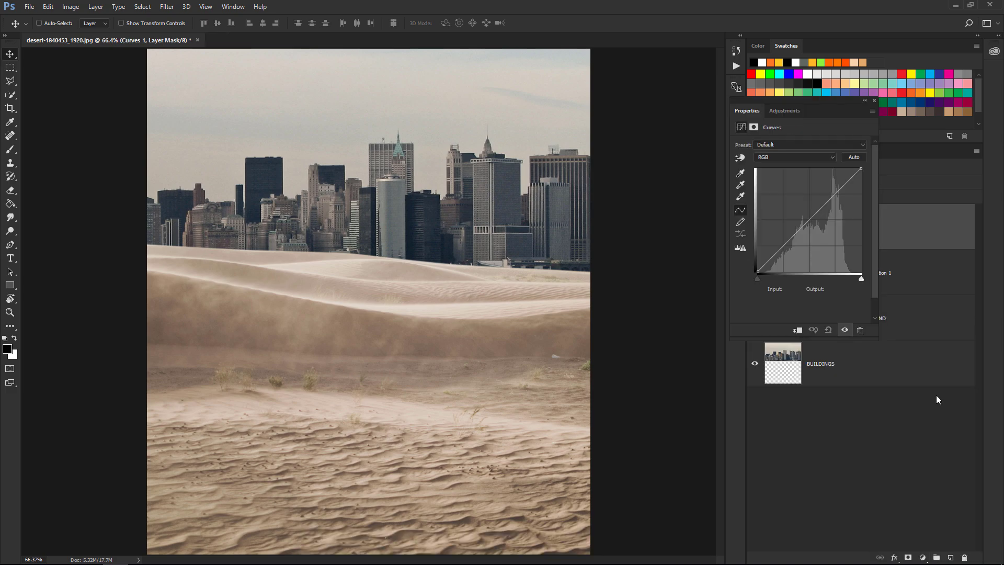
click(809, 219)
drag(808, 219, 813, 224)
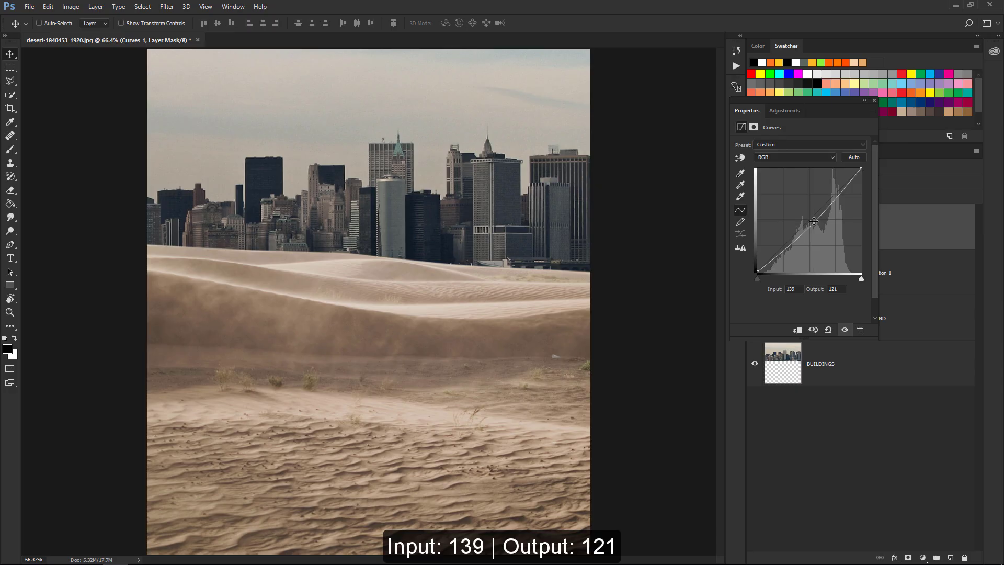
click(801, 158)
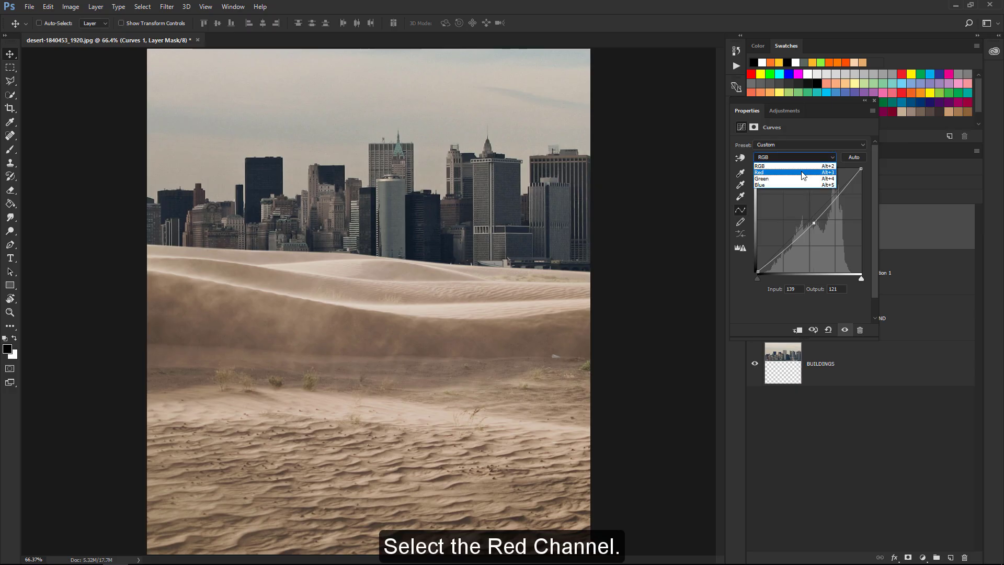
click(801, 171)
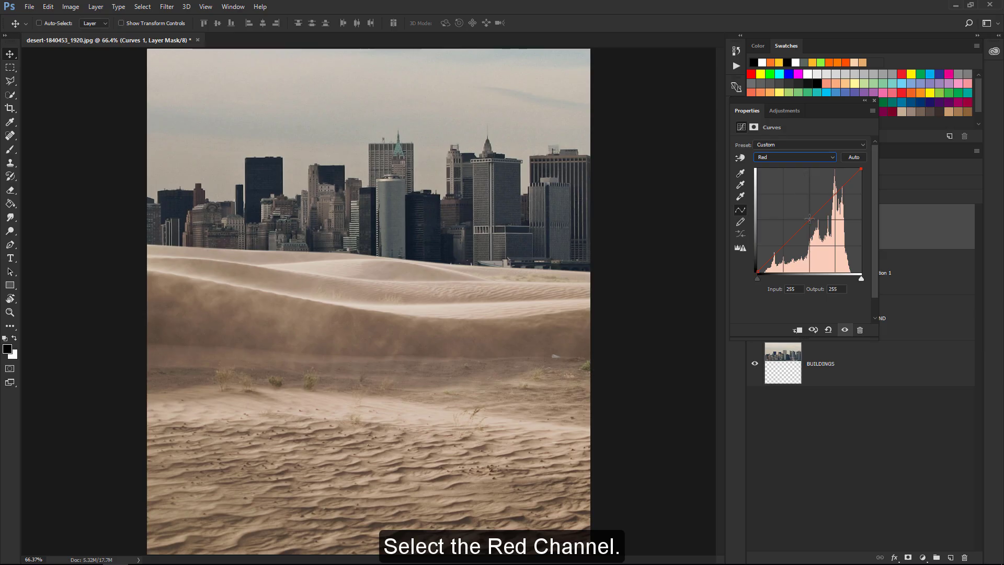
drag(810, 219, 813, 221)
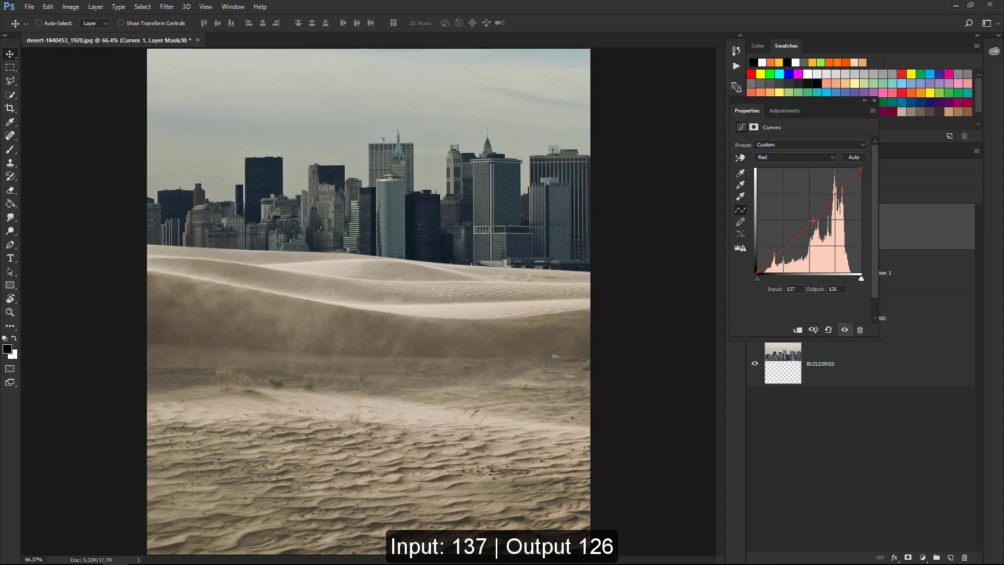
click(873, 102)
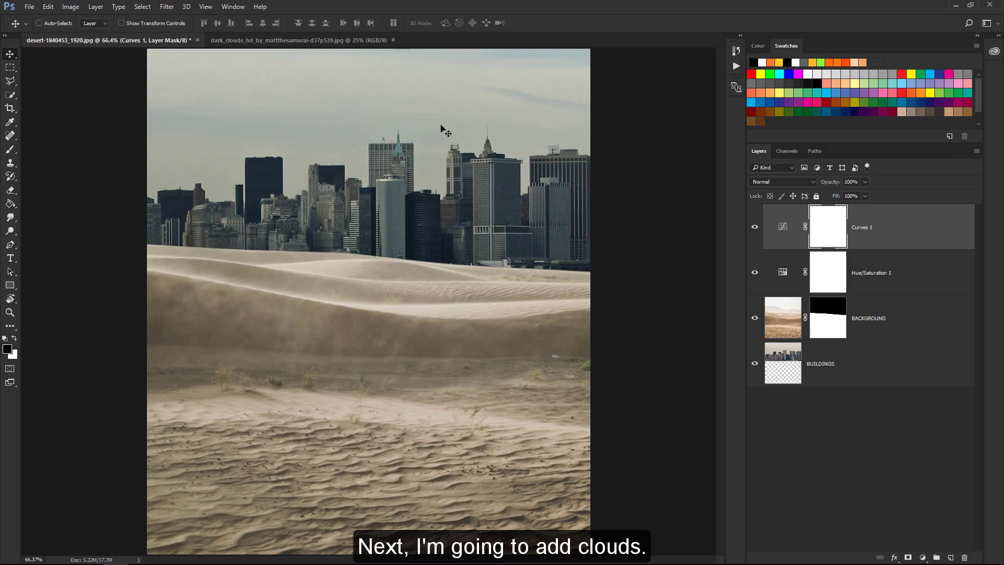
Drag the dark_clouds photo into the desert composite as a new top layer.
click(349, 42)
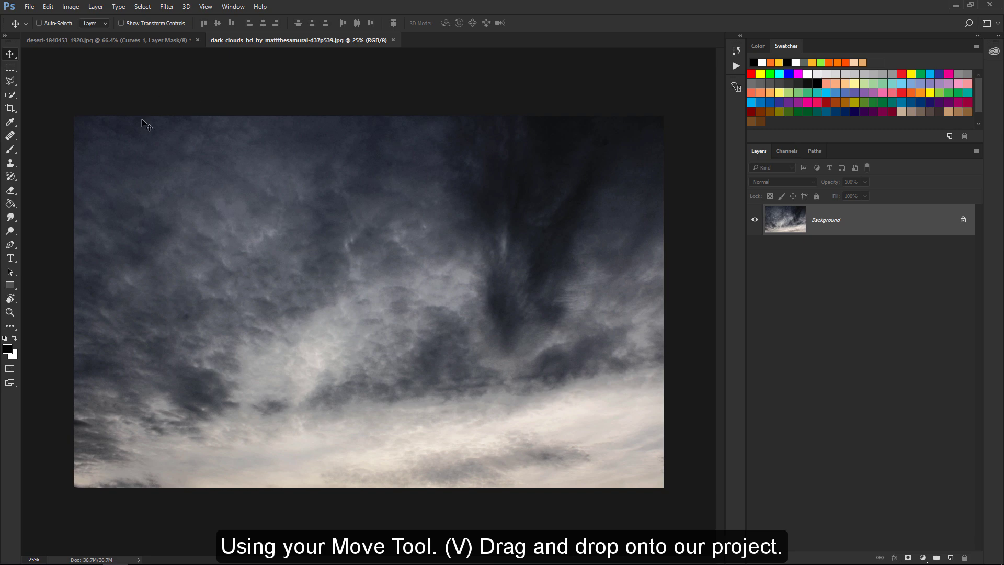
mouse_move(203, 133)
mouse_down()
mouse_move(270, 98)
mouse_move(371, 82)
mouse_up()
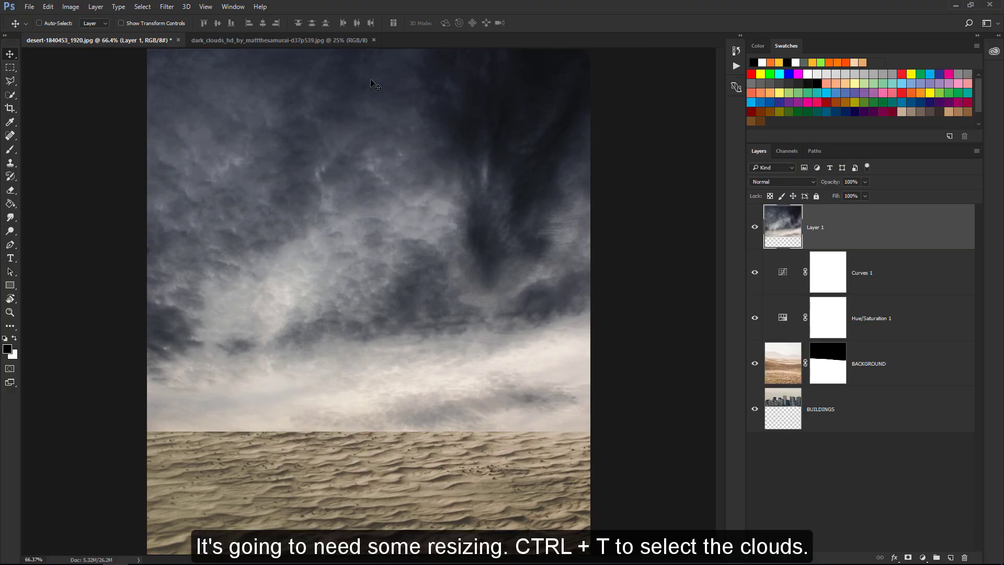
Scale the clouds layer down and place it over the sky, its lower edge on the dune ridge.
key(ctrl+t)
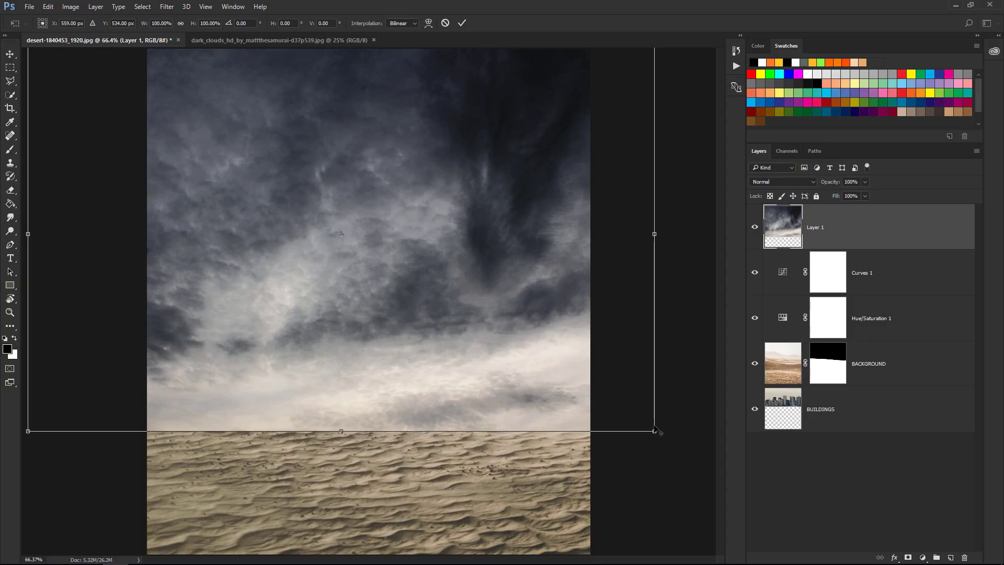
drag(654, 430, 605, 399)
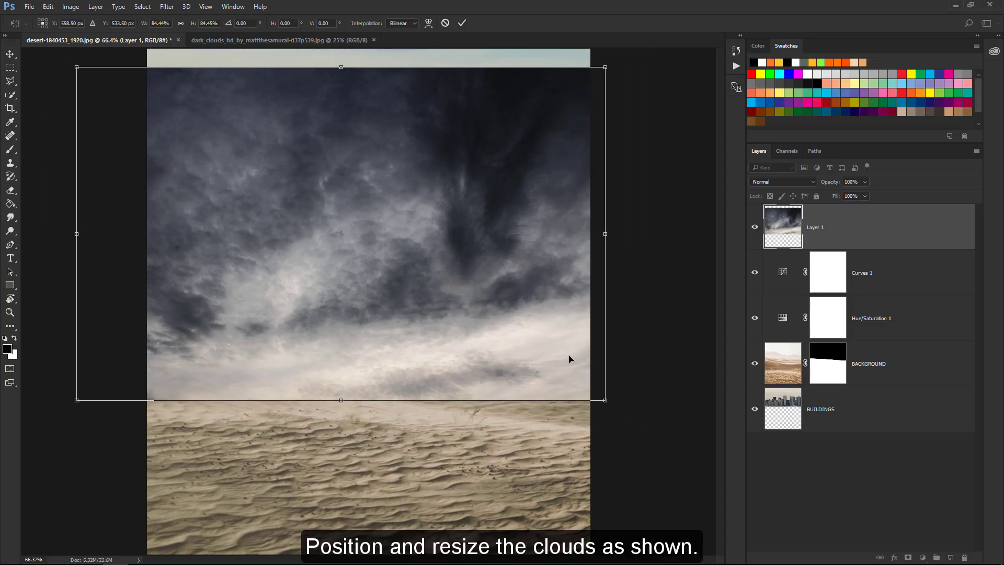
mouse_move(570, 359)
mouse_down()
mouse_move(554, 284)
mouse_move(556, 157)
mouse_move(555, 224)
mouse_move(581, 230)
mouse_up()
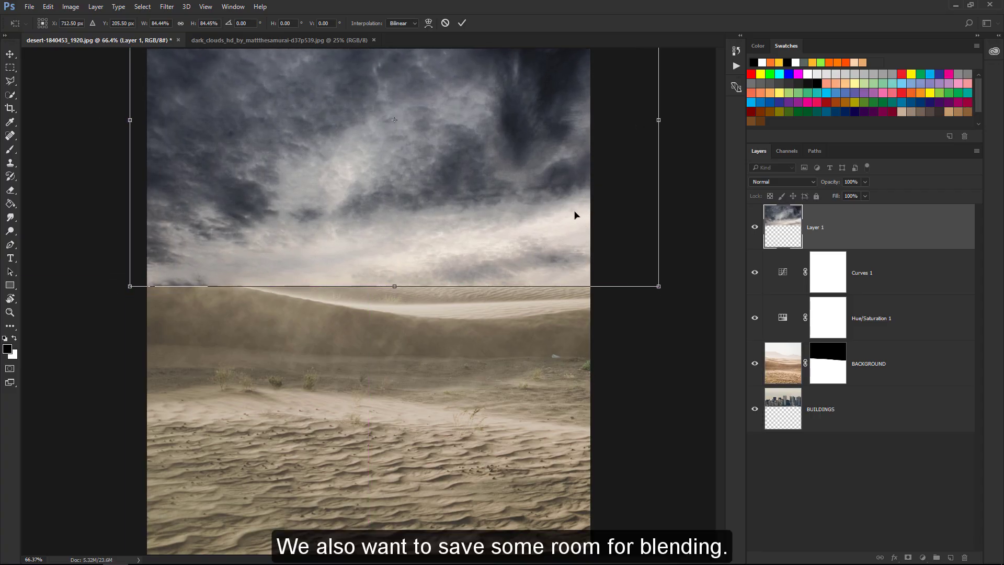
key(ctrl+minus)
drag(565, 292, 537, 271)
drag(501, 276, 509, 281)
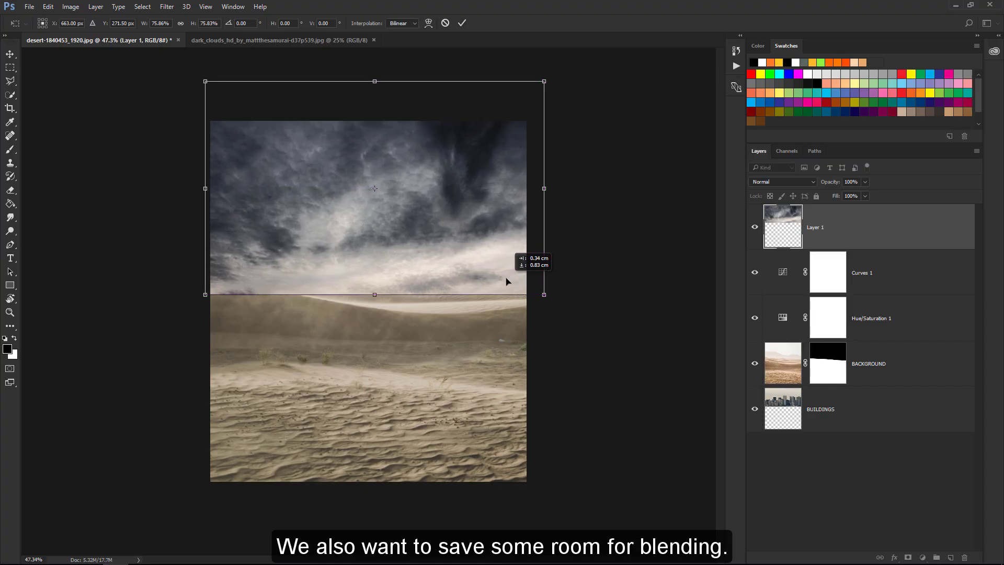
click(462, 23)
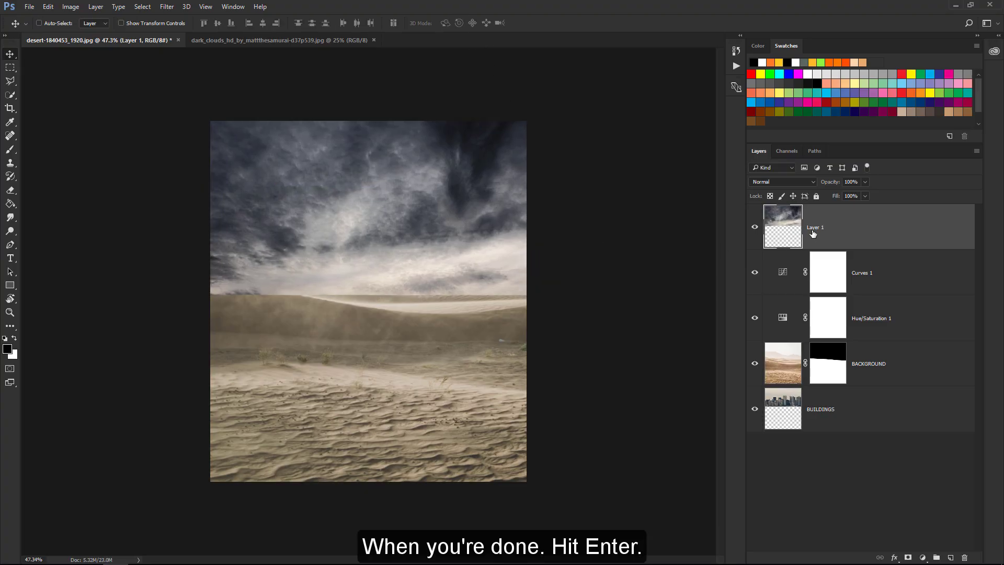
Rename the clouds layer CLOUDS.
double_click(813, 228)
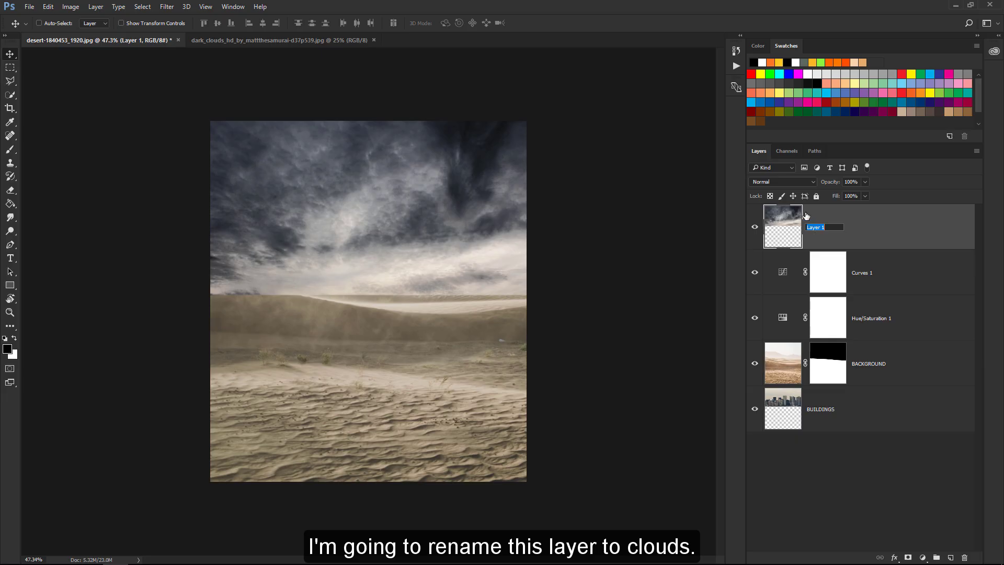
text(CLOUDS)
key(Return)
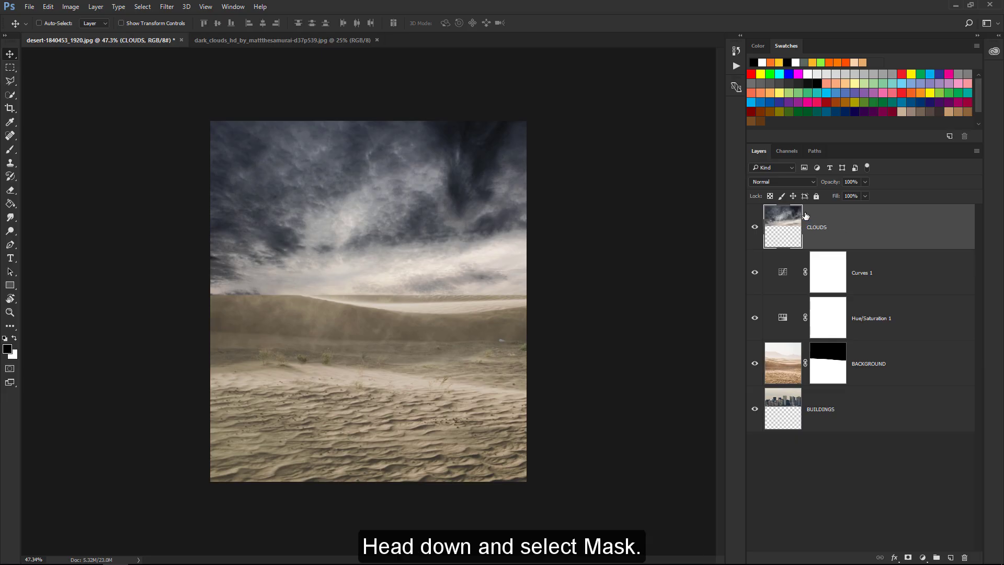
Add a layer mask to CLOUDS and bring up the Brush Tool presets.
click(907, 557)
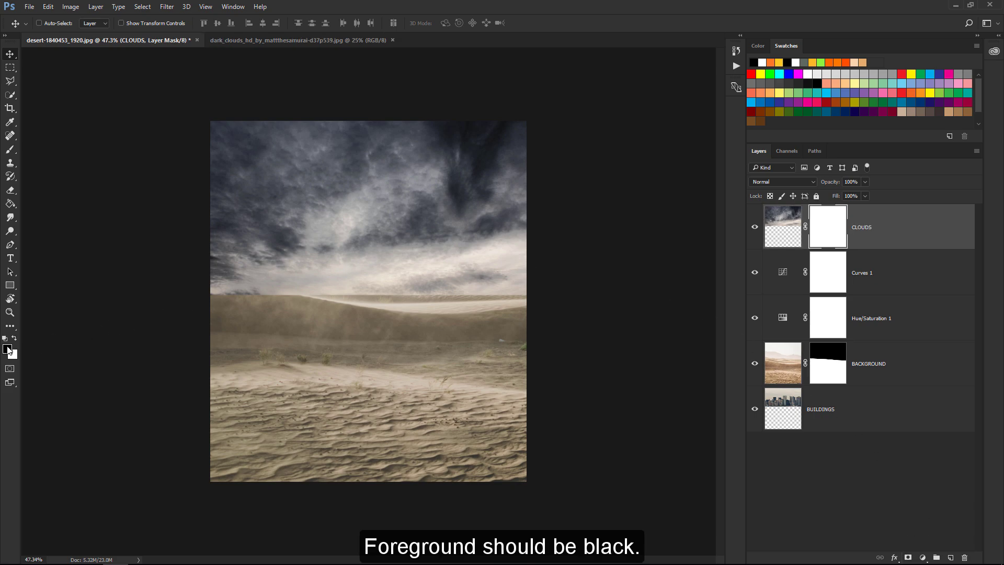
click(15, 149)
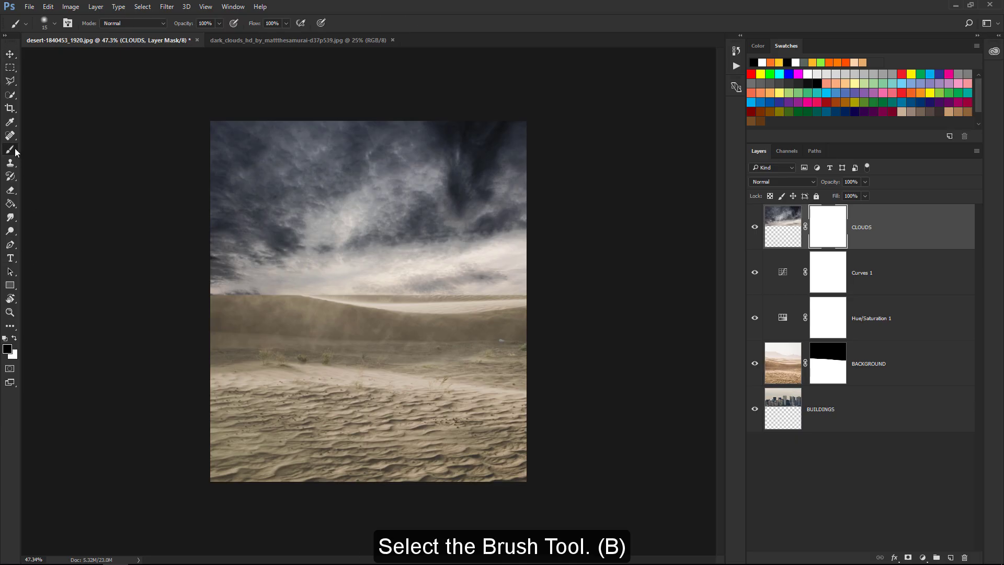
click(54, 24)
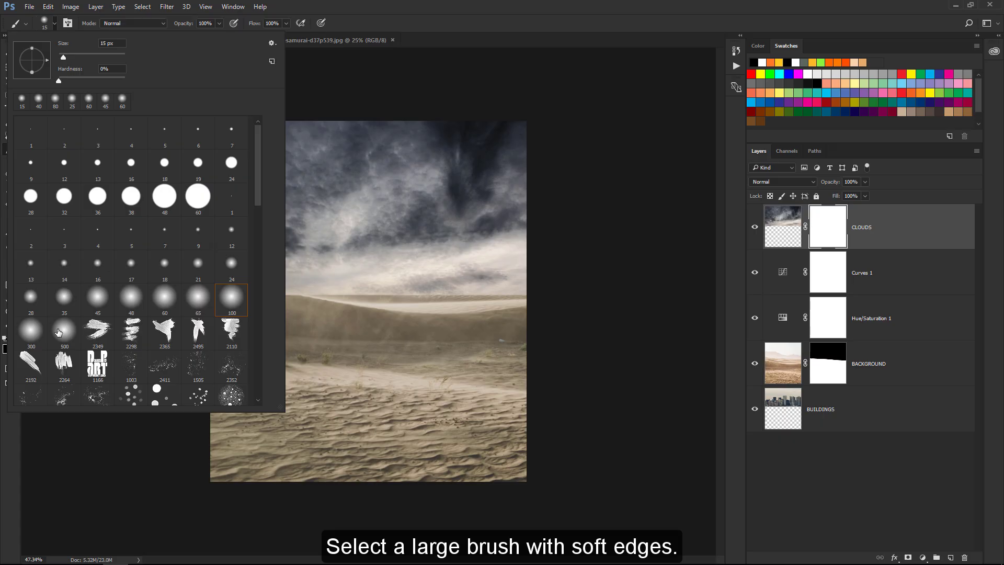
Paint black with a 300 px soft brush to hide the clouds' lower edge over the dunes.
double_click(30, 330)
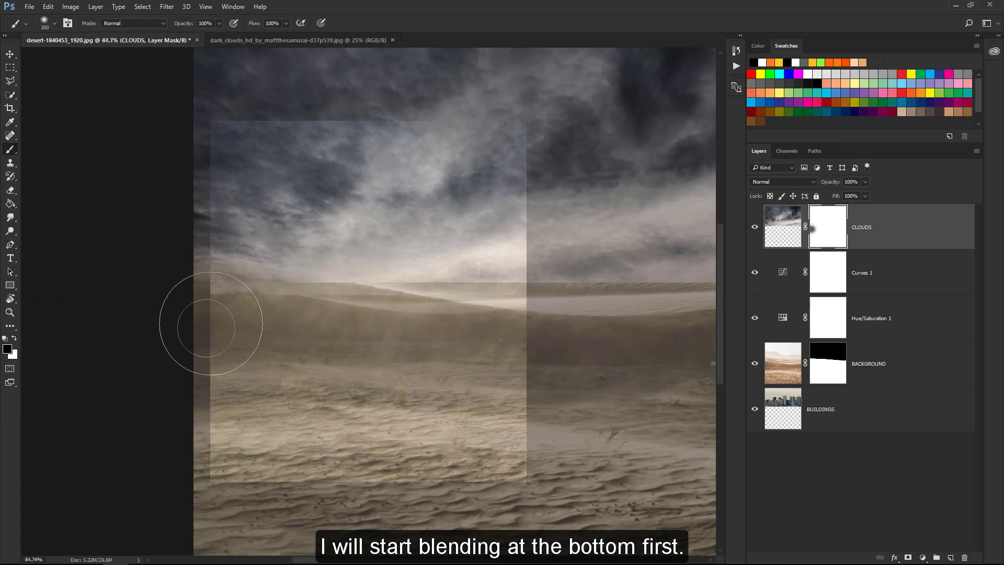
mouse_move(211, 322)
mouse_down()
mouse_move(461, 340)
mouse_move(393, 328)
mouse_up()
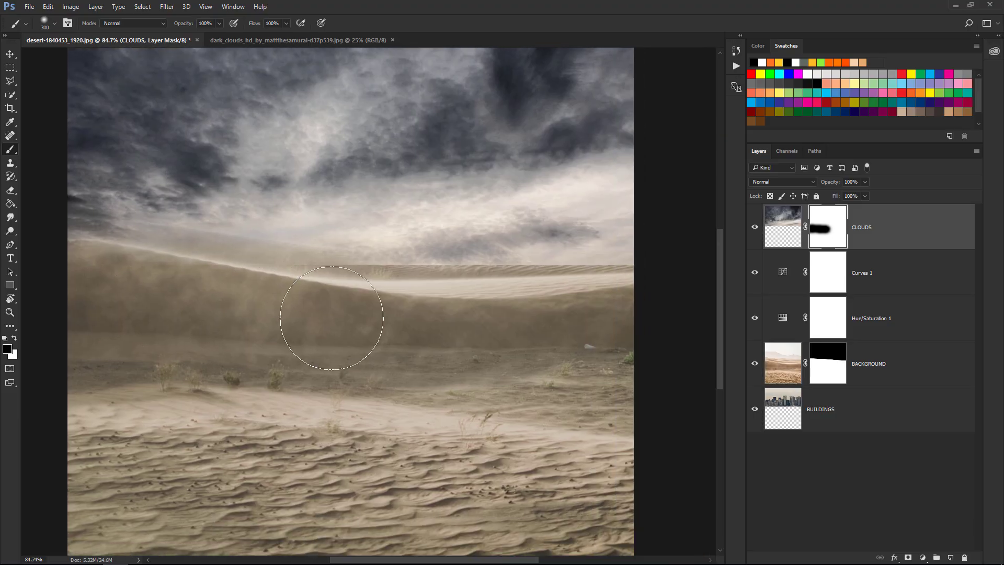
drag(329, 326, 407, 328)
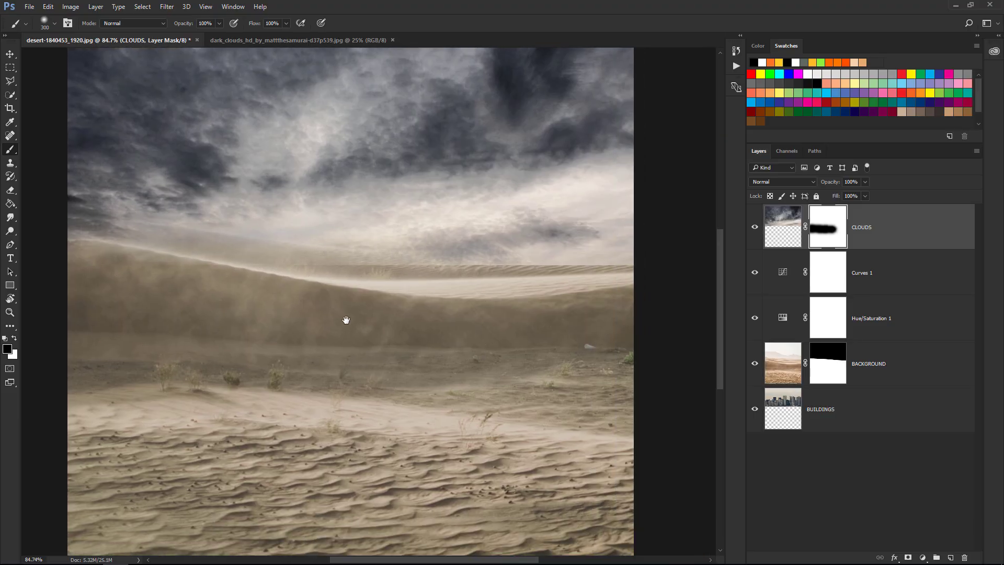
key(bracketleft)
key(bracketleft)
key(bracketleft)
key(bracketleft)
key(bracketright)
key(bracketright)
mouse_move(466, 294)
mouse_down()
mouse_move(511, 314)
mouse_move(605, 292)
mouse_move(414, 309)
mouse_up()
key(bracketright)
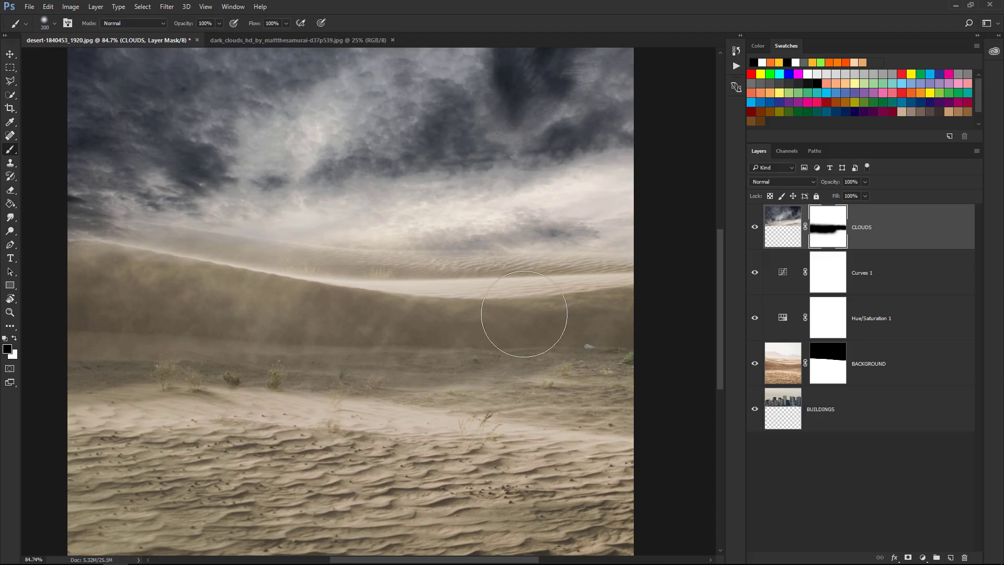
key(bracketright)
key(bracketright)
drag(253, 313, 444, 316)
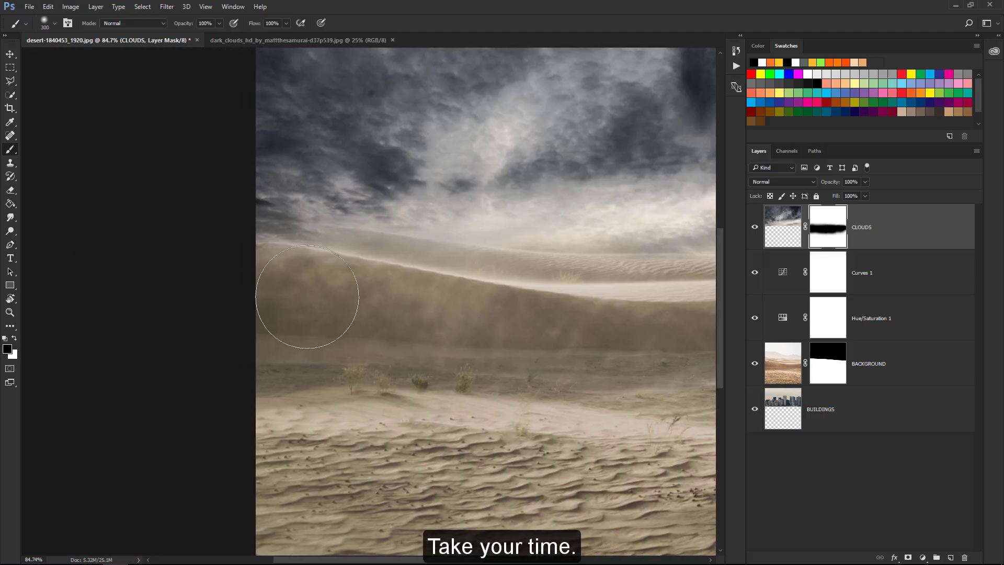
scroll(285, 307, right, 3)
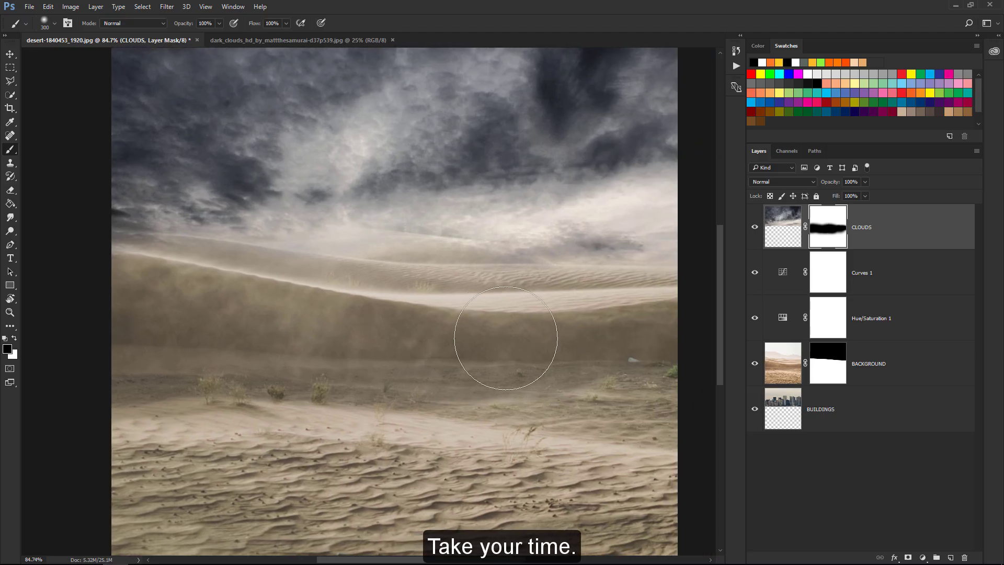
scroll(481, 369, up, 3)
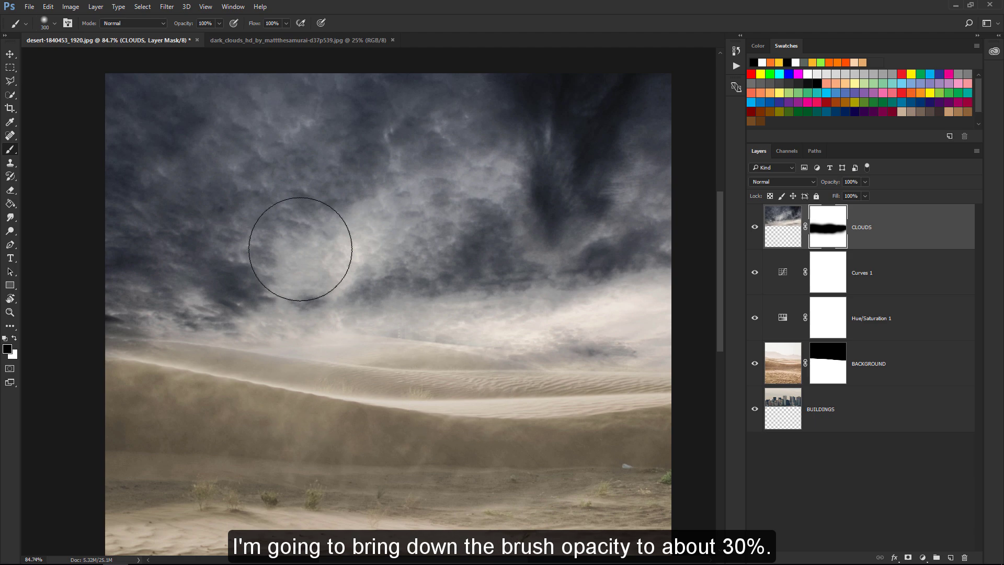
Lower brush opacity to 30% and paint away clouds to reveal the city buildings.
drag(184, 24, 175, 24)
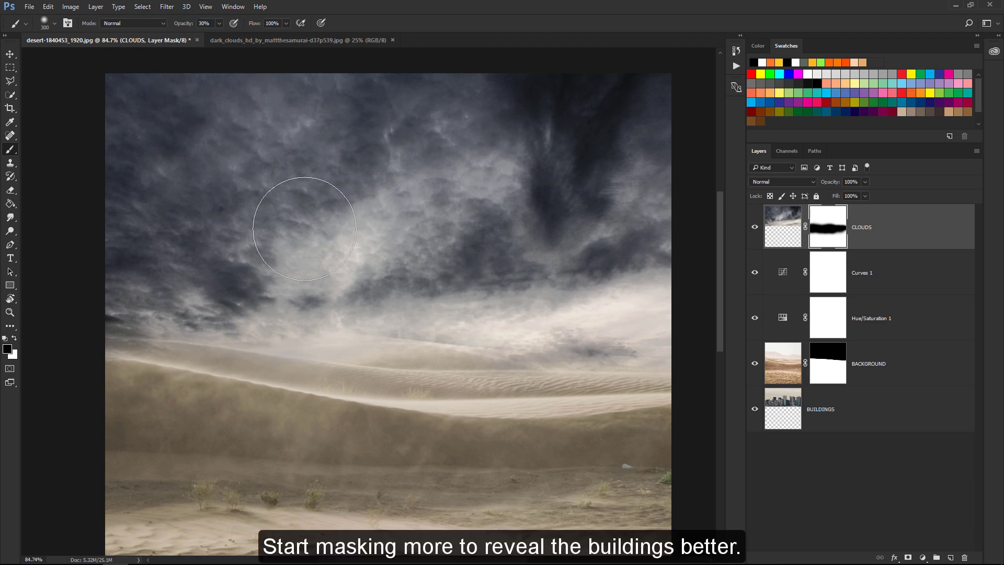
mouse_move(292, 230)
mouse_down()
mouse_move(260, 264)
mouse_move(246, 246)
mouse_move(224, 269)
mouse_move(481, 330)
mouse_move(437, 269)
mouse_move(482, 336)
mouse_move(554, 386)
mouse_move(481, 278)
mouse_move(582, 325)
mouse_move(544, 352)
mouse_up()
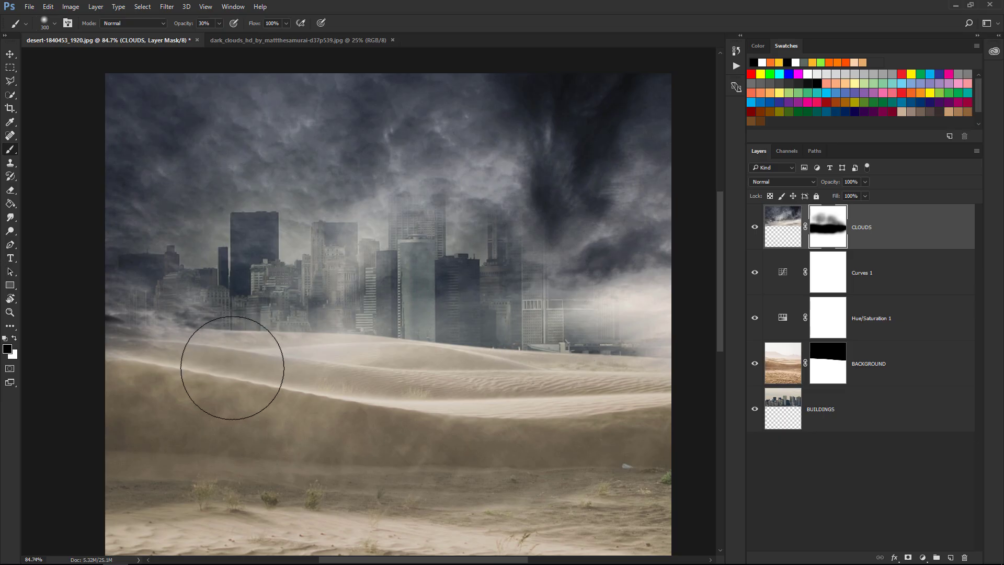
key(z)
drag(471, 241, 422, 238)
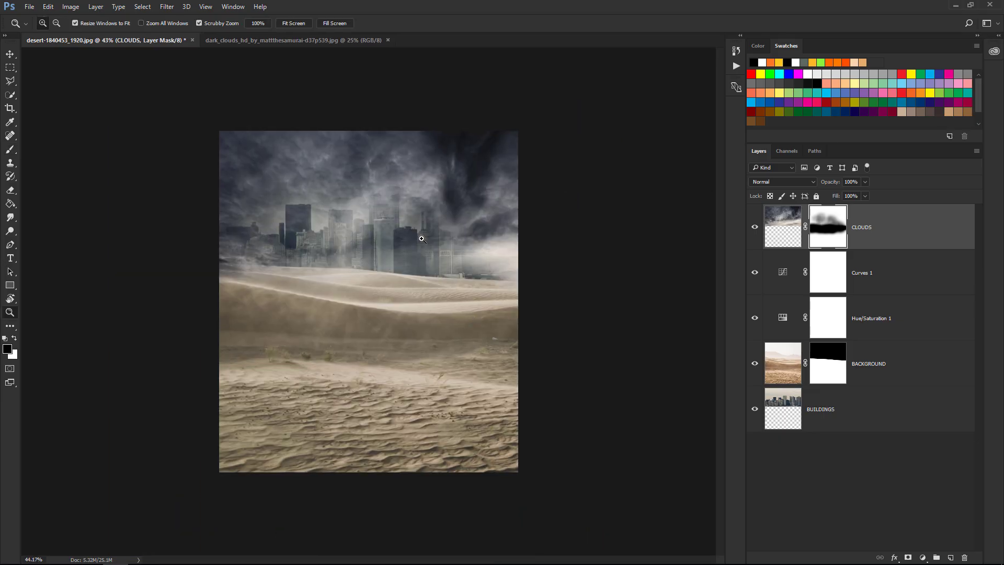
Paint white on the mask to restore some clouds over the buildings and horizon.
key(b)
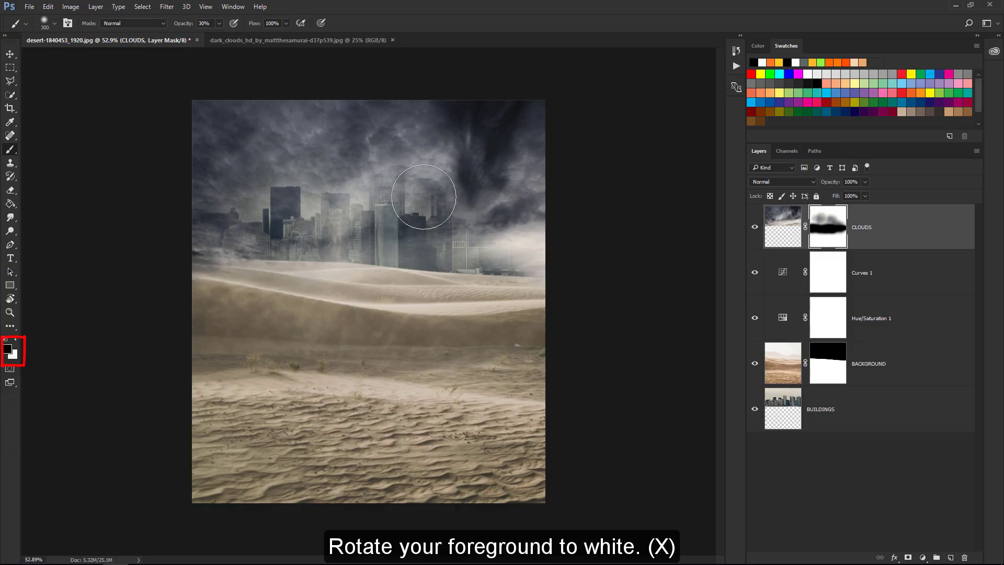
key(x)
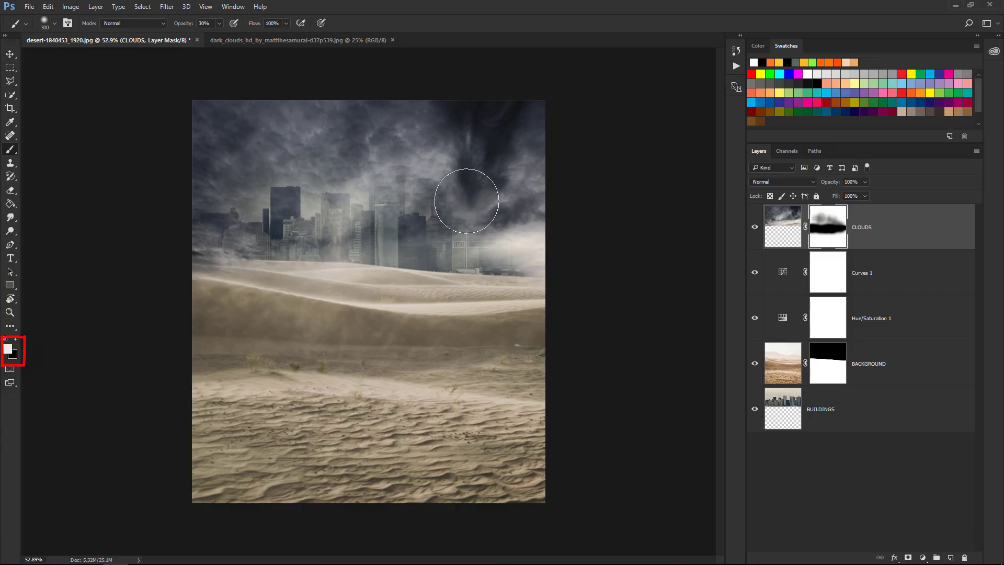
drag(468, 208, 263, 198)
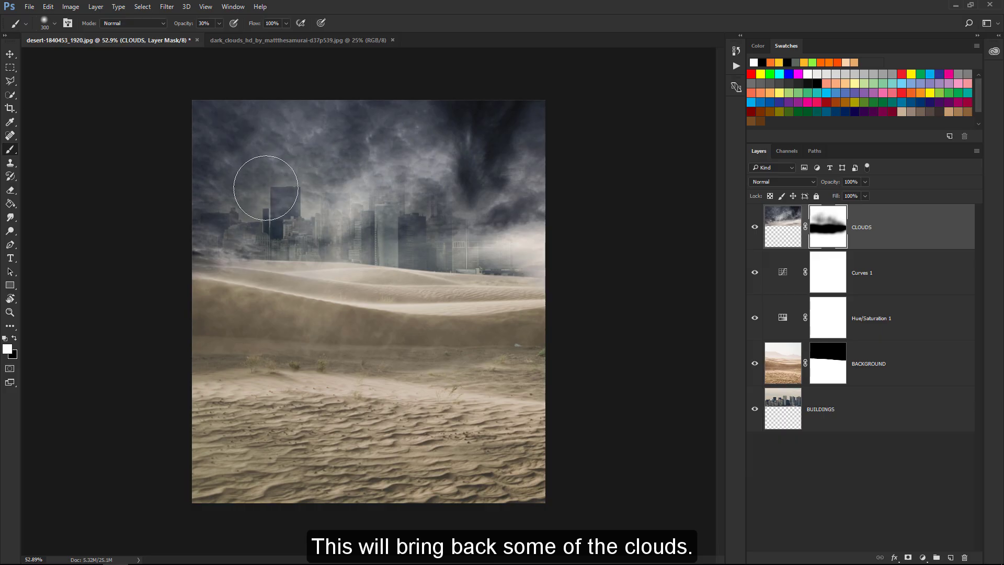
drag(263, 198, 332, 268)
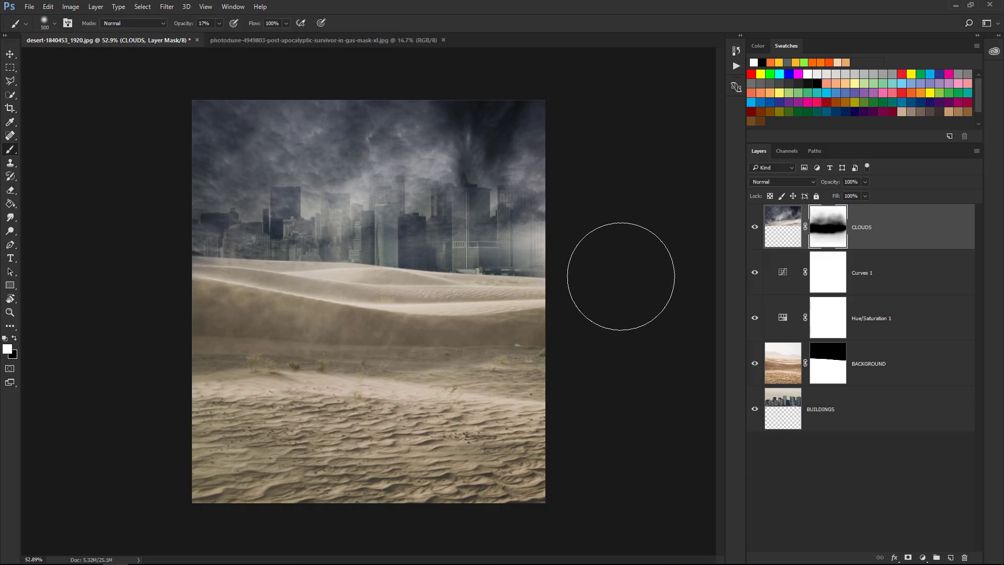
key(v)
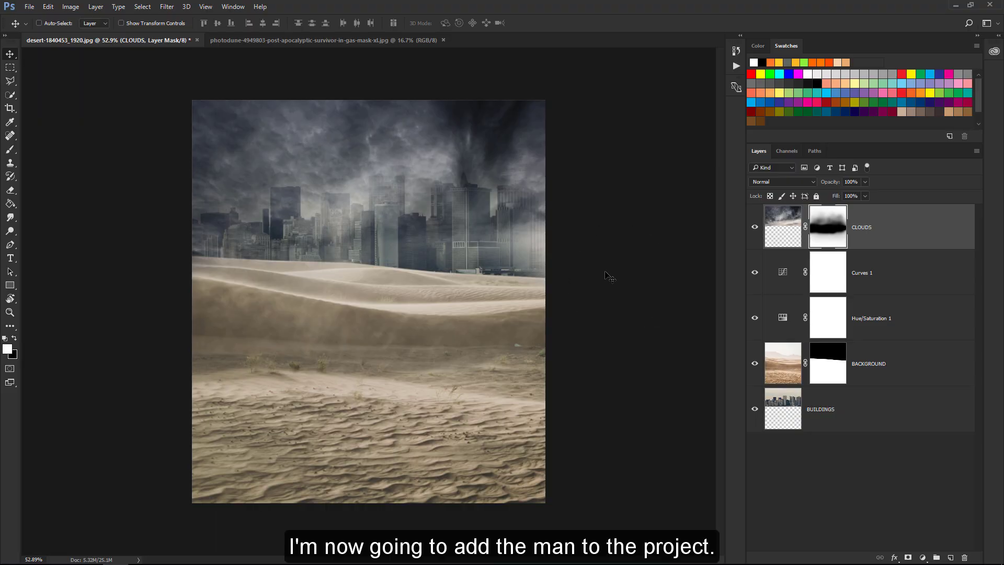
Switch to the gas-mask survivor photo and zoom in on the top of his hood.
click(369, 41)
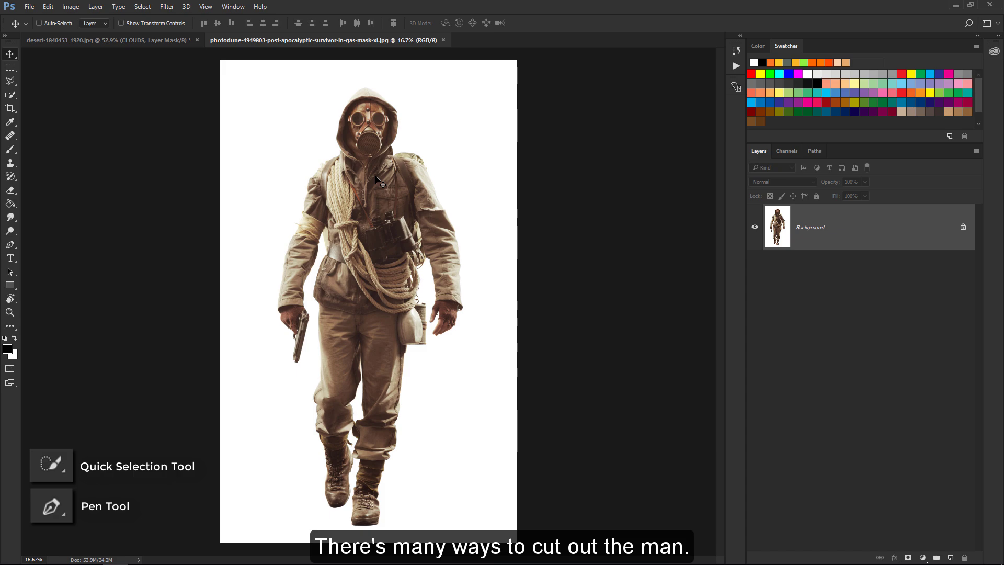
key(w)
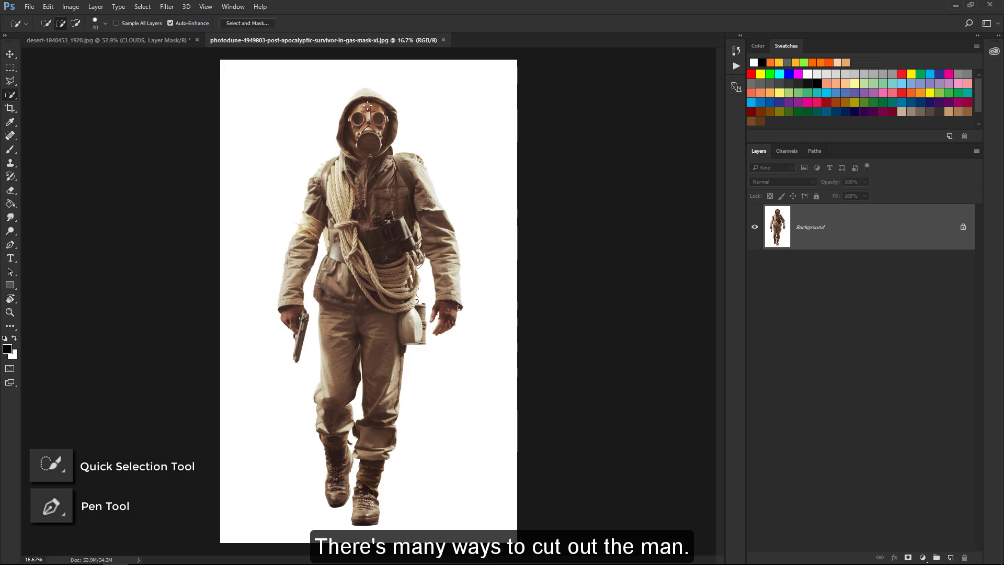
key(z)
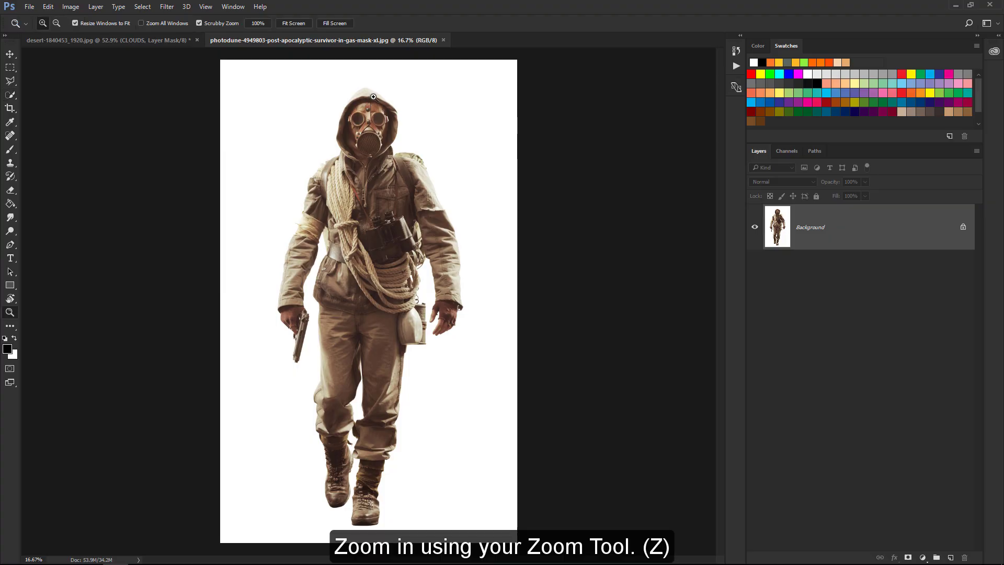
mouse_move(368, 107)
mouse_down()
mouse_move(437, 119)
mouse_move(422, 176)
mouse_up()
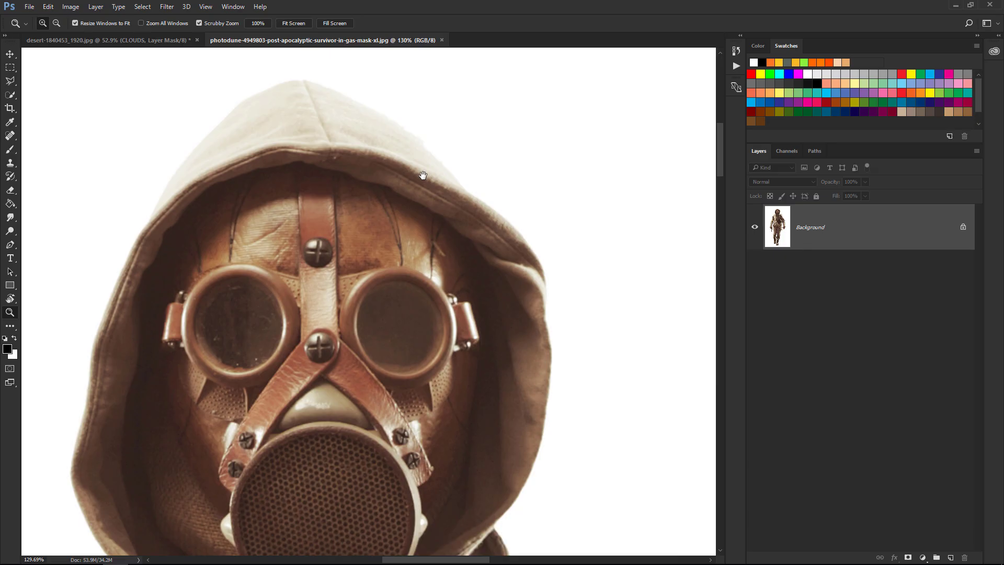
With the Pen tool, trace the path from the hood top down the hood edge to the shoulder.
key(p)
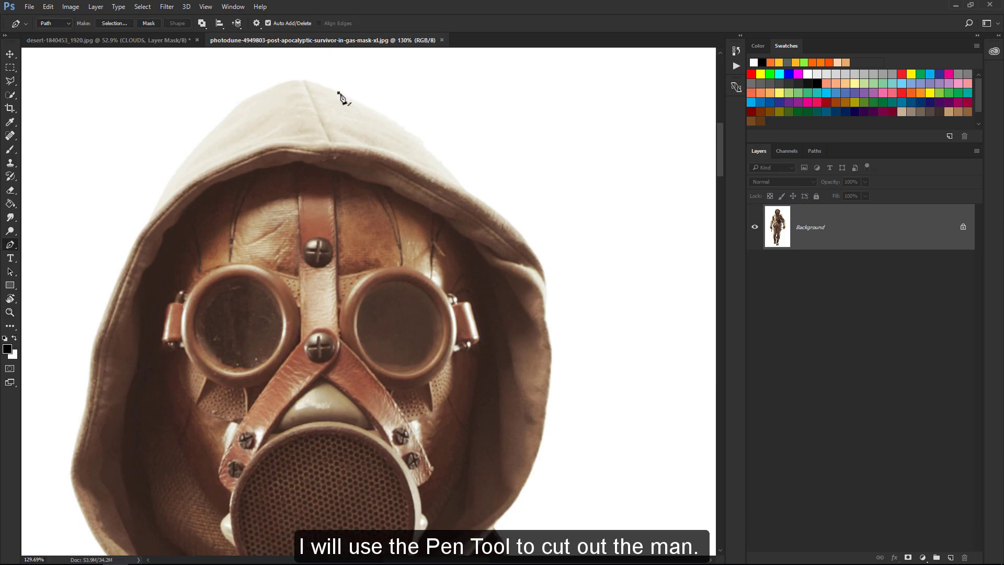
click(339, 93)
drag(414, 134, 430, 149)
drag(463, 188, 472, 198)
mouse_move(526, 241)
mouse_down()
mouse_move(545, 300)
mouse_move(500, 205)
mouse_move(514, 242)
mouse_move(493, 55)
mouse_up()
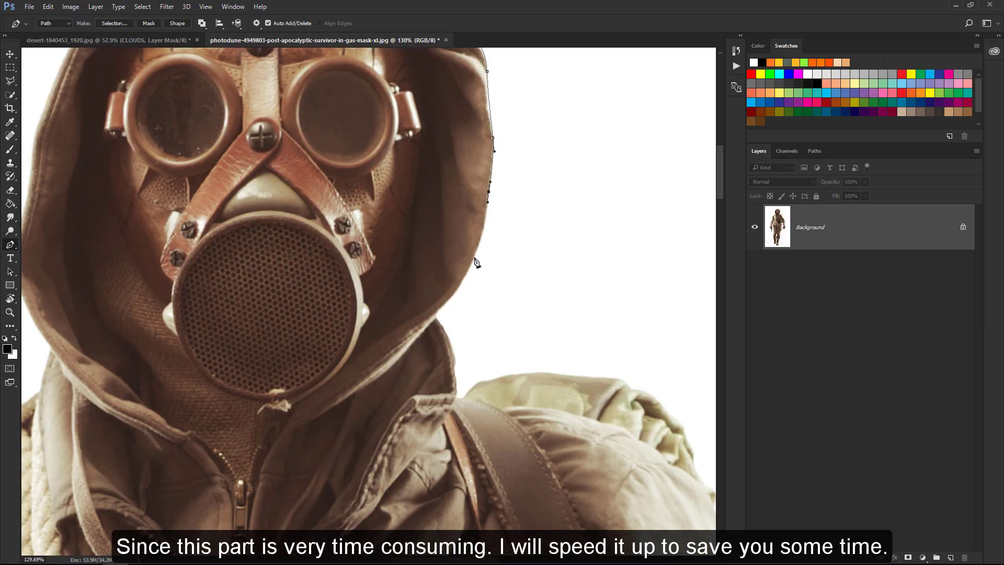
click(452, 253)
click(459, 308)
click(504, 289)
click(550, 287)
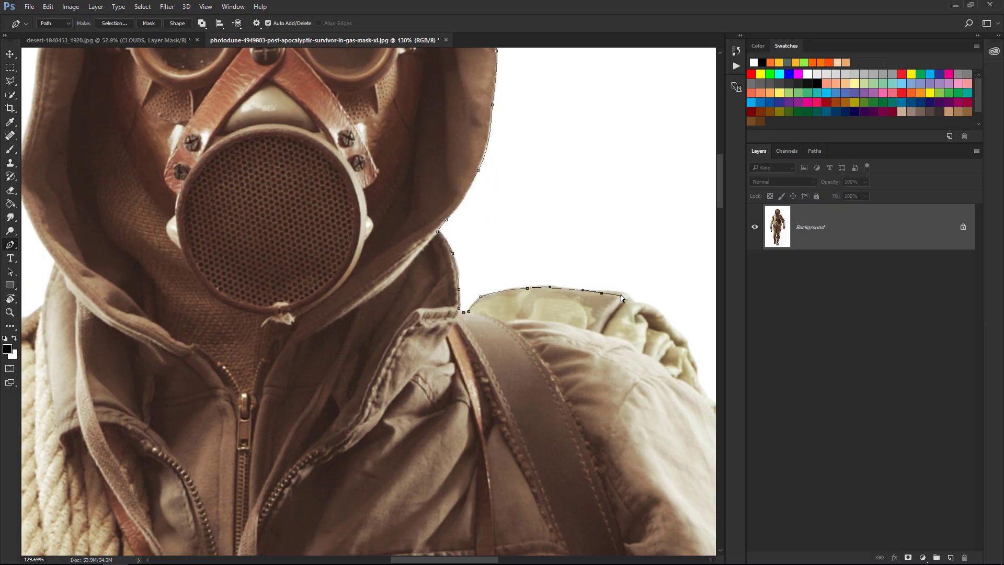
Continue the path along the arm and down the sleeve to the cuff.
drag(621, 298, 496, 220)
mouse_move(523, 313)
mouse_down()
mouse_move(418, 183)
mouse_move(471, 209)
mouse_up()
drag(522, 340, 502, 307)
click(527, 367)
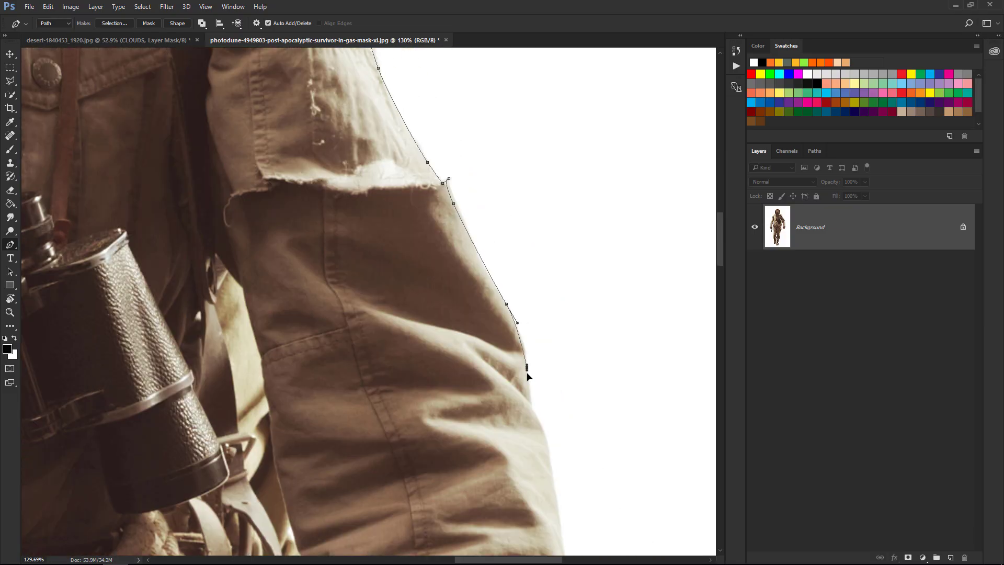
drag(526, 375, 457, 258)
click(458, 397)
drag(458, 397, 413, 314)
click(415, 312)
click(425, 336)
click(412, 363)
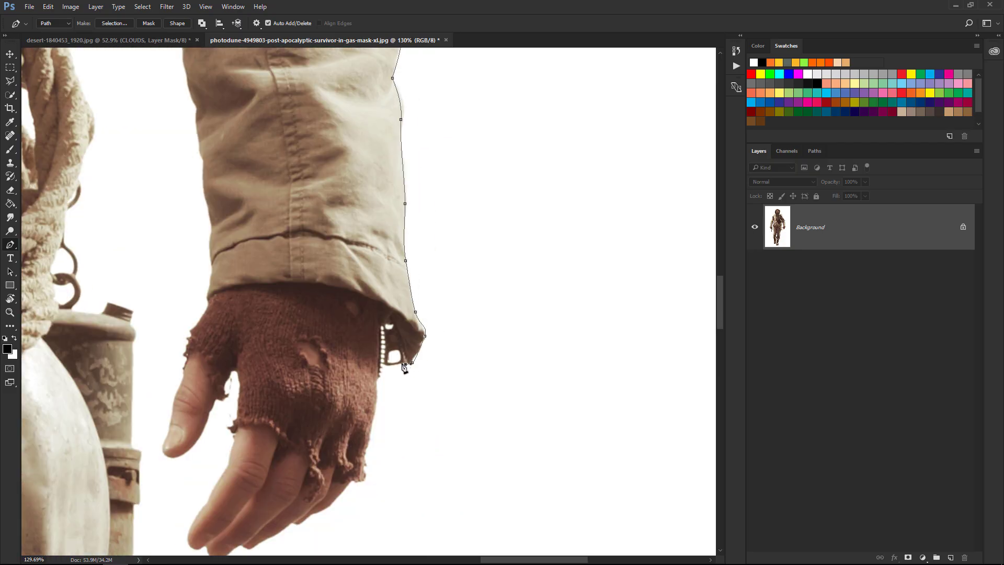
scroll(404, 367, down, 3)
scroll(382, 339, up, 2)
Trace the glove edge and around the fingertips.
click(370, 353)
click(365, 418)
click(299, 471)
click(258, 492)
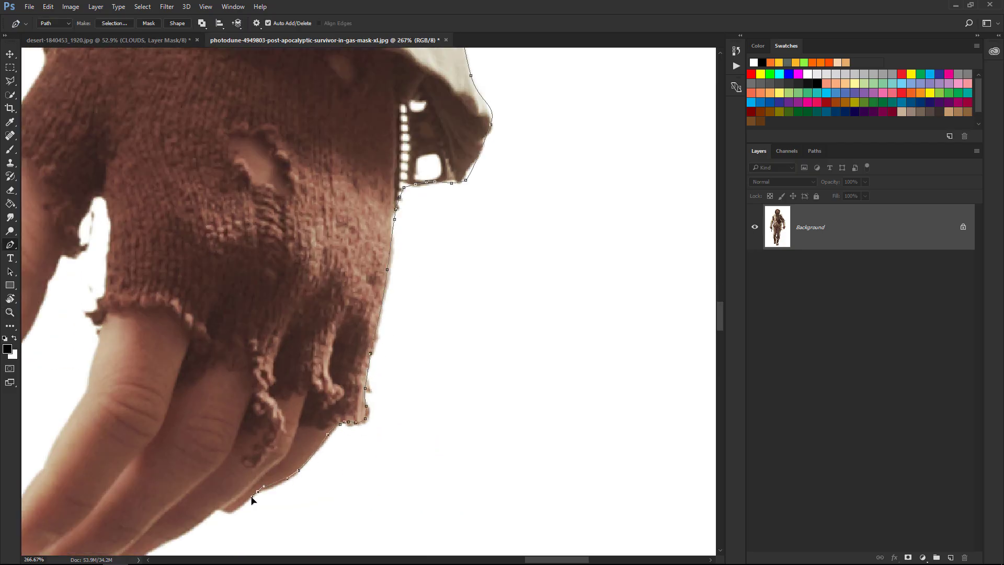
click(223, 508)
drag(225, 512, 329, 372)
click(235, 422)
click(153, 435)
click(108, 390)
drag(171, 281, 186, 264)
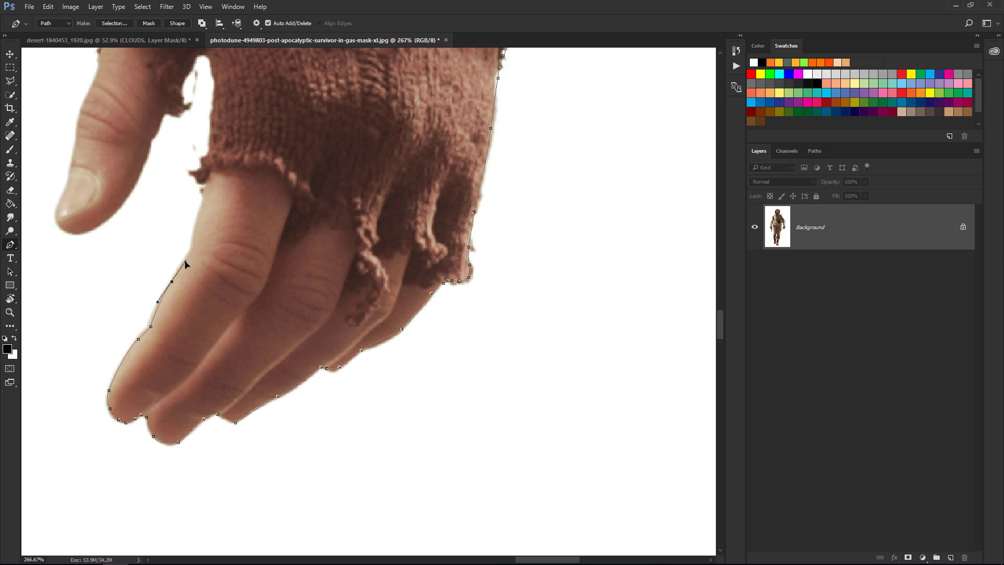
Trace around the glove cuff and the thumb, tip and left edge.
click(192, 250)
click(203, 201)
drag(204, 167, 215, 277)
click(218, 164)
click(178, 213)
click(139, 299)
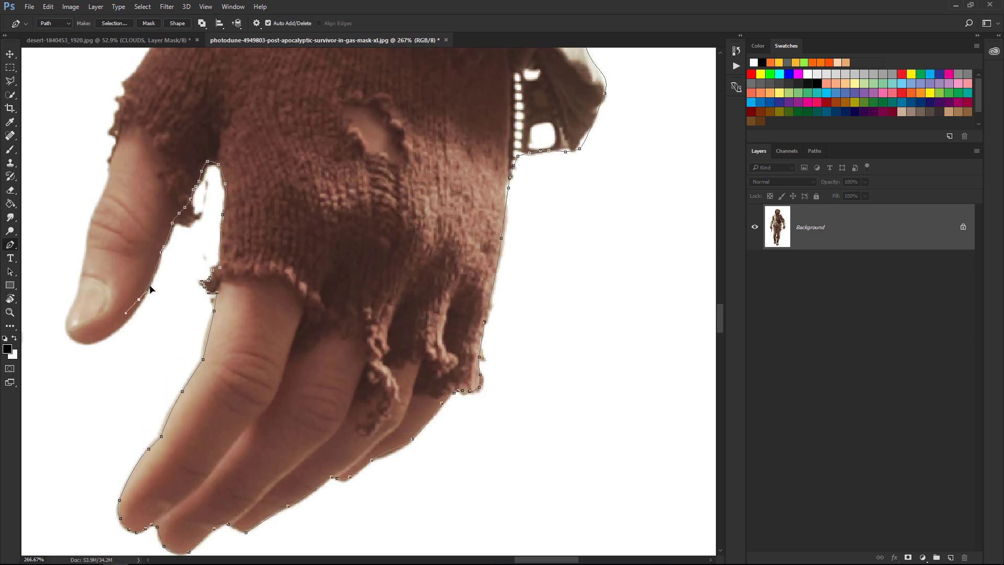
click(105, 338)
click(70, 336)
click(84, 257)
drag(84, 257, 134, 294)
click(157, 206)
click(170, 145)
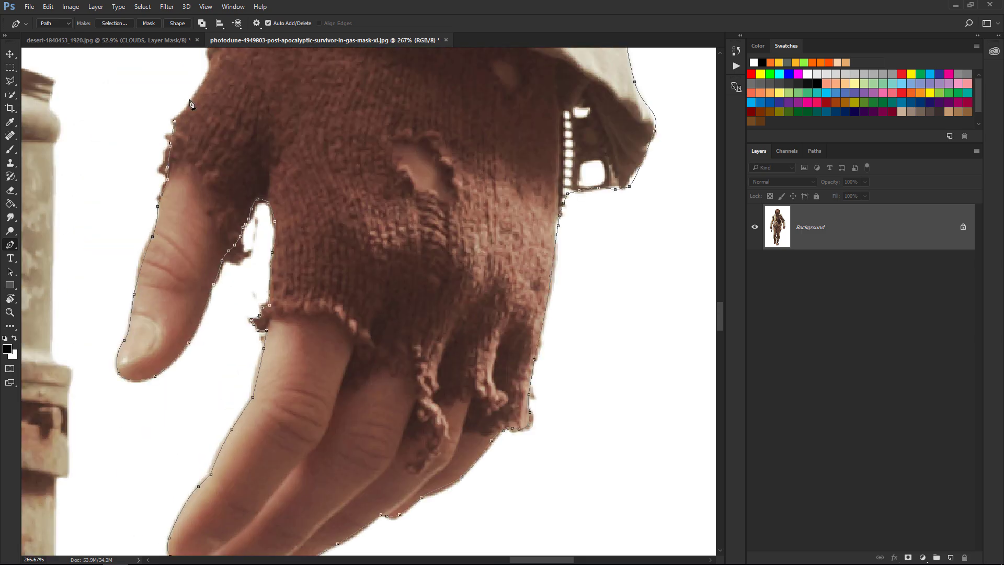
Extend the path back up the sleeve edge above the glove.
scroll(191, 103, up, 10)
drag(289, 495, 312, 448)
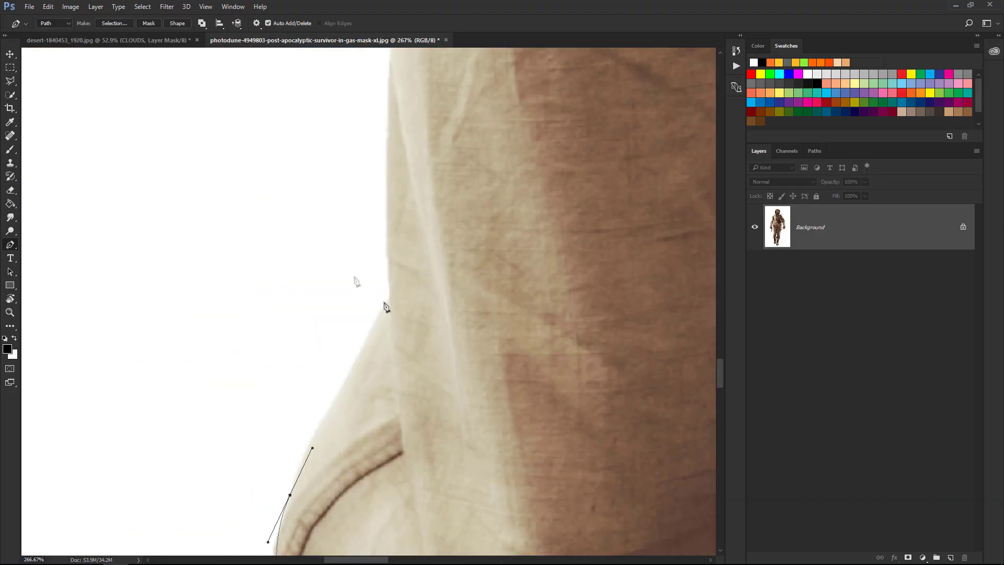
click(385, 306)
click(389, 152)
scroll(399, 202, up, 5)
scroll(399, 215, up, 5)
scroll(413, 209, up, 3)
mouse_move(412, 215)
mouse_down()
mouse_move(412, 193)
mouse_move(446, 182)
mouse_move(509, 209)
mouse_up()
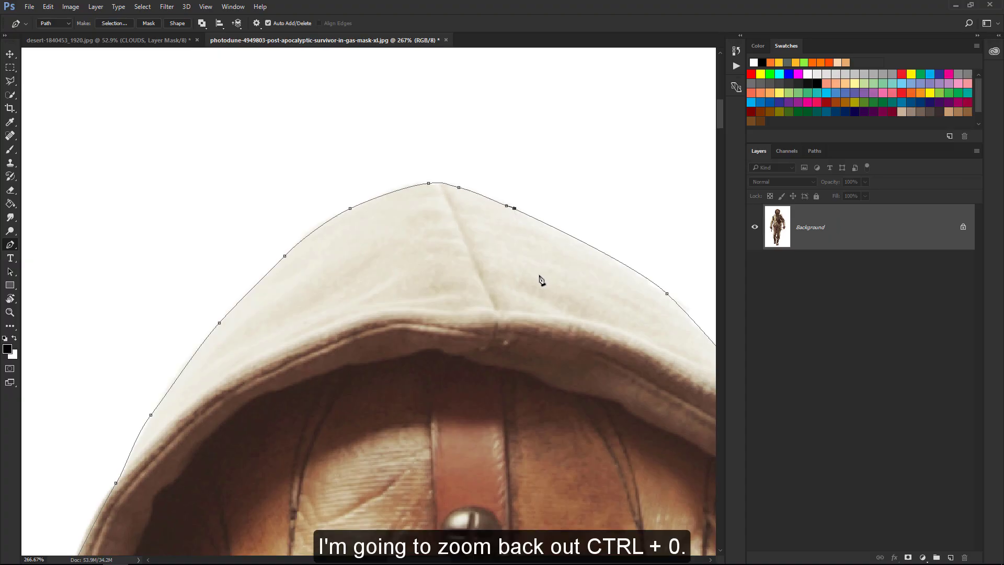
Convert the survivor path to a selection with 0 feather and turn it into a layer mask.
key(ctrl+0)
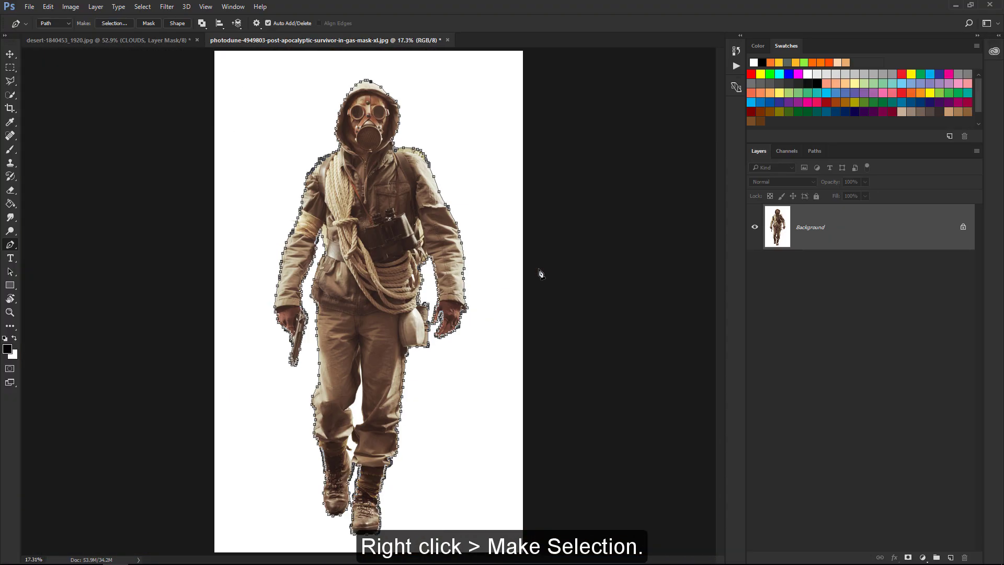
right_click(375, 110)
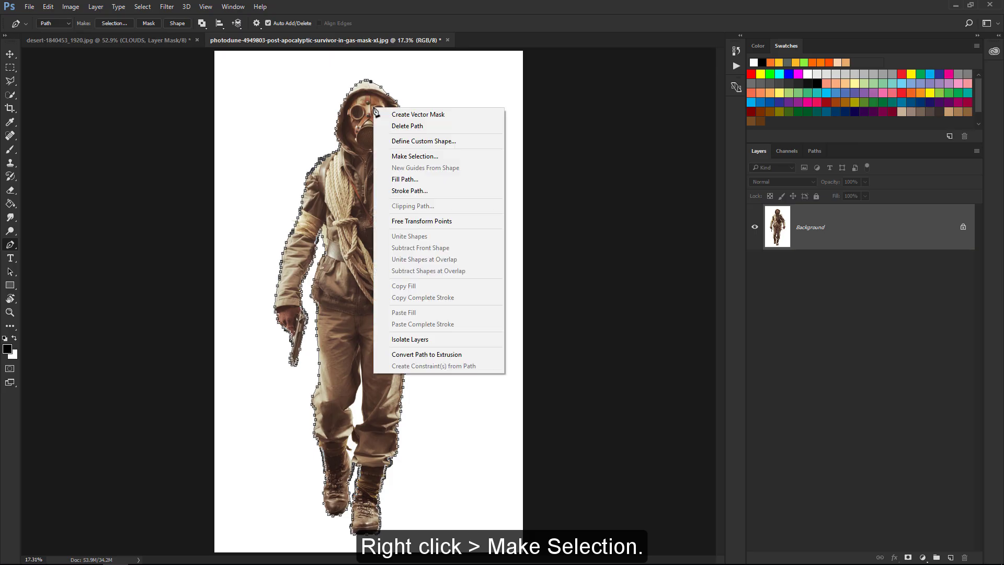
click(379, 156)
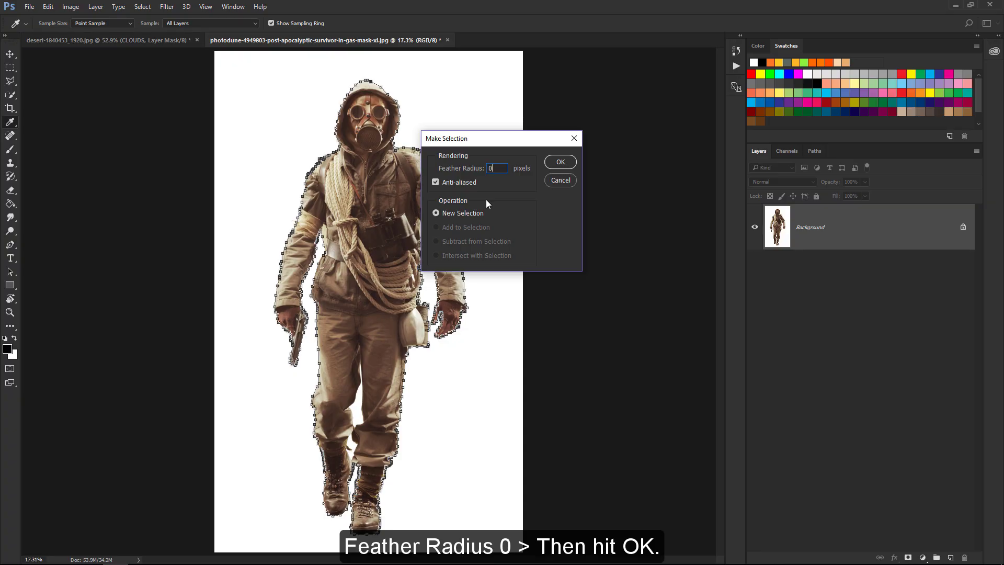
click(560, 162)
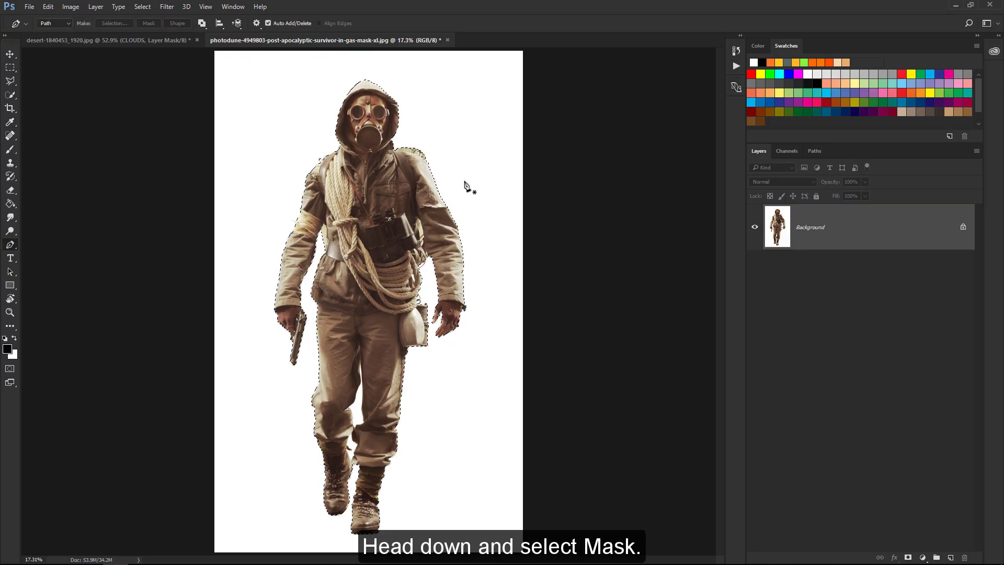
click(908, 557)
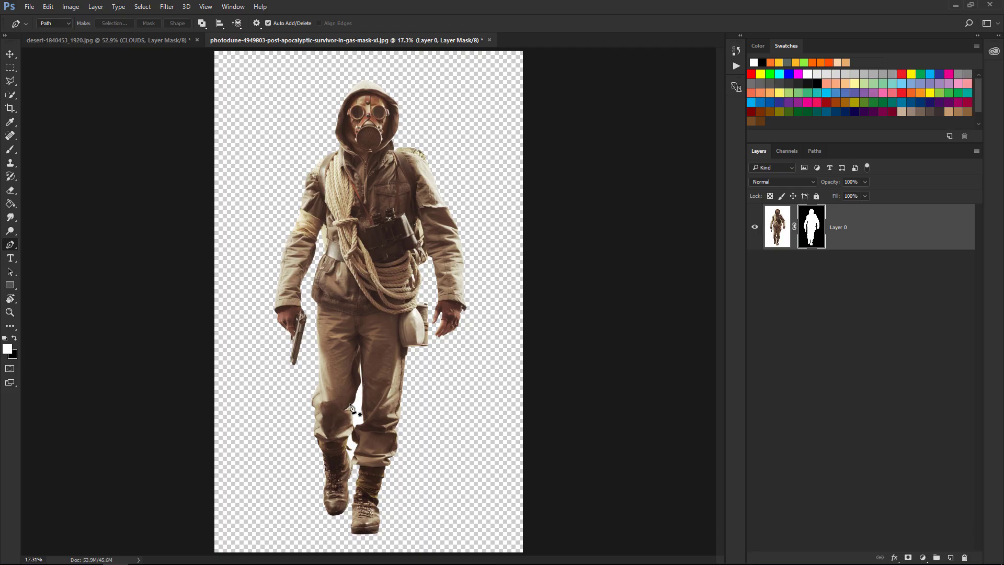
Zoom in on the survivor's legs and start a Pen path along the gap's edge.
key(z)
drag(368, 396, 439, 386)
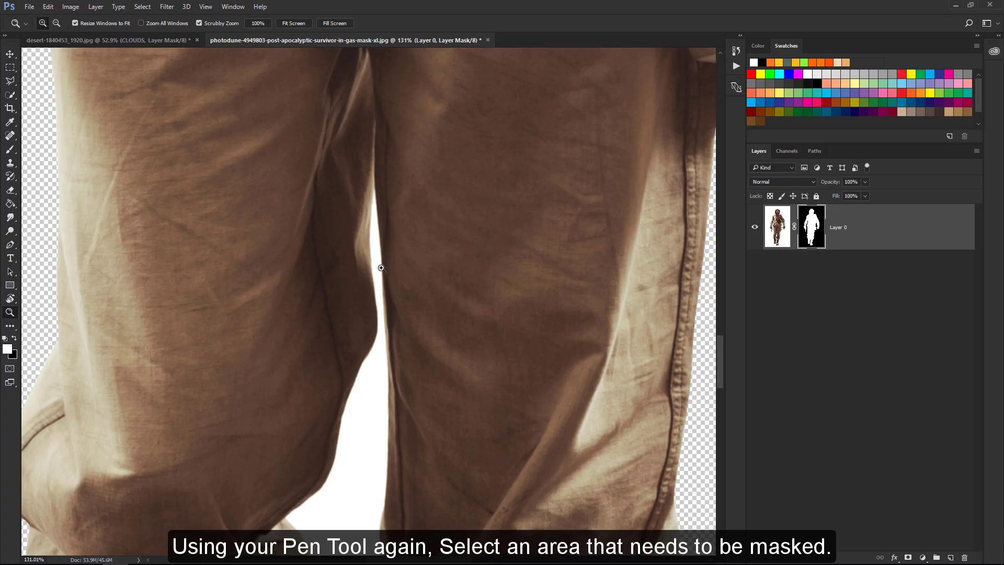
key(p)
click(374, 193)
click(394, 403)
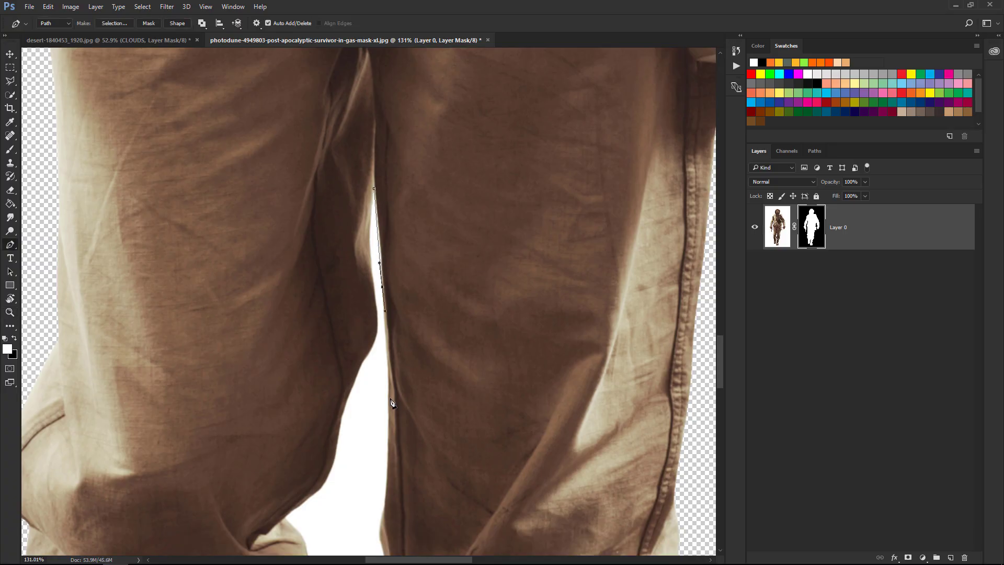
scroll(392, 403, down, 3)
scroll(366, 240, up, 3)
click(396, 360)
click(403, 371)
Outline the bottom of the leg gap and trace up its left edge.
click(384, 404)
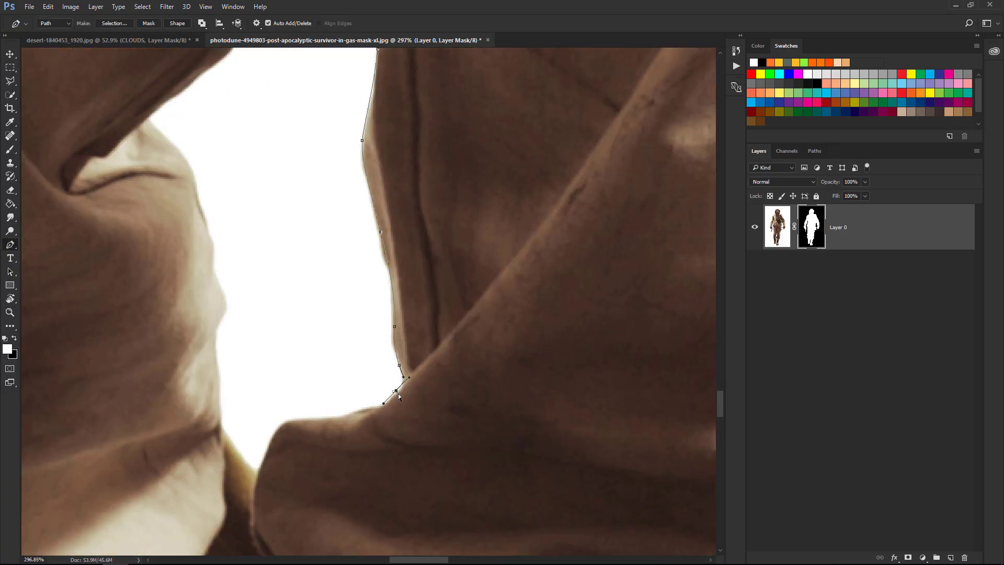
click(351, 414)
click(327, 419)
drag(283, 427, 278, 441)
click(214, 366)
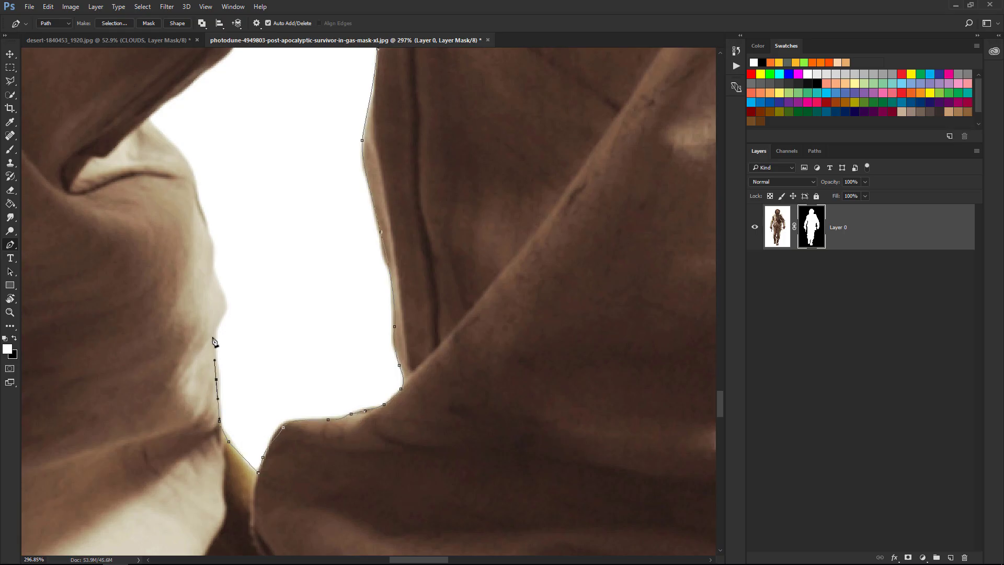
click(212, 267)
scroll(282, 277, up, 5)
click(205, 418)
scroll(287, 235, left, 3)
click(246, 314)
Trace the path up the remaining gap edge and close it.
scroll(298, 270, up, 3)
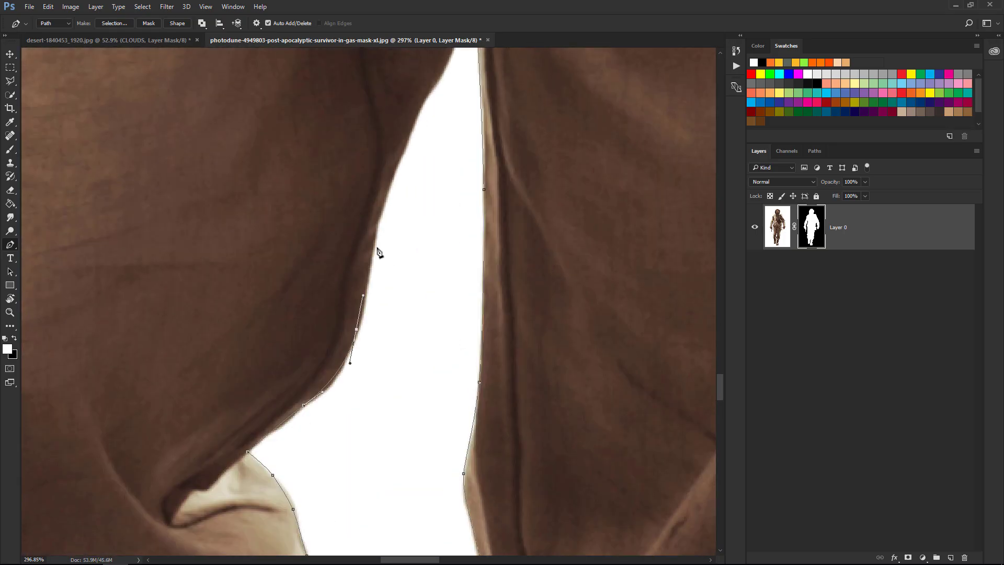
click(372, 264)
scroll(392, 277, up, 5)
click(410, 287)
scroll(419, 298, up, 2)
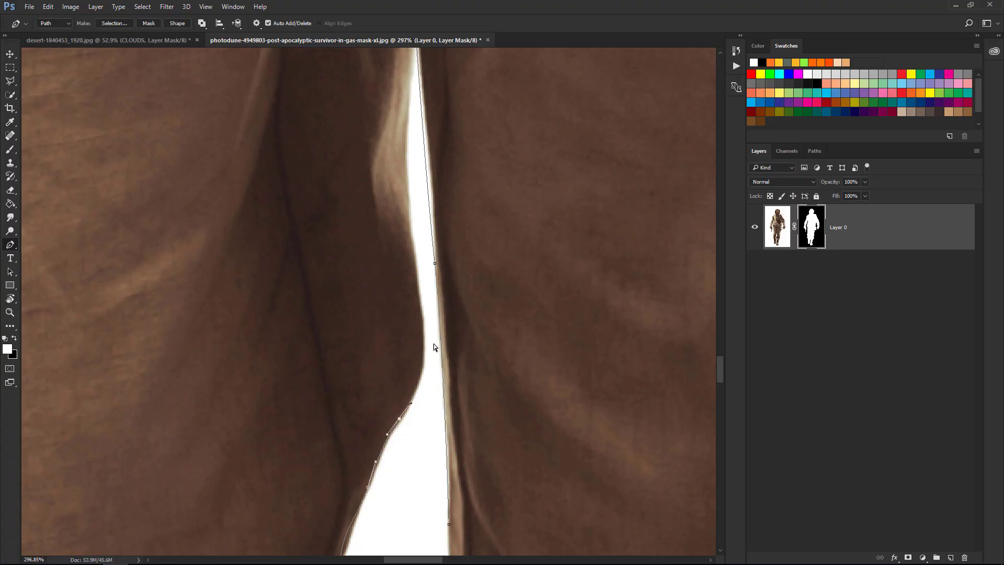
click(417, 258)
click(418, 160)
scroll(421, 235, up, 1)
Make a selection from the gap path, delete the white inside, and fit the image on screen.
right_click(425, 240)
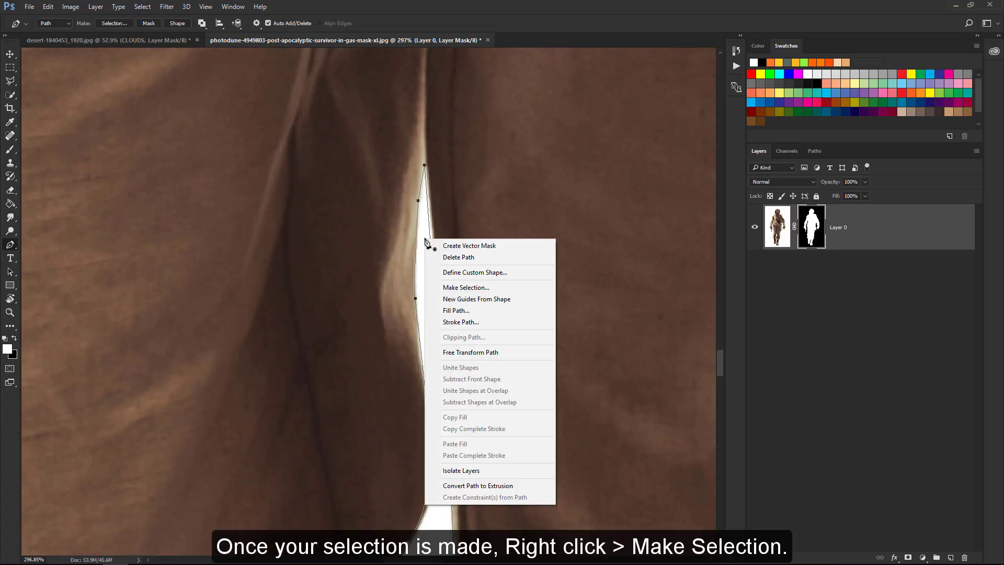
click(460, 287)
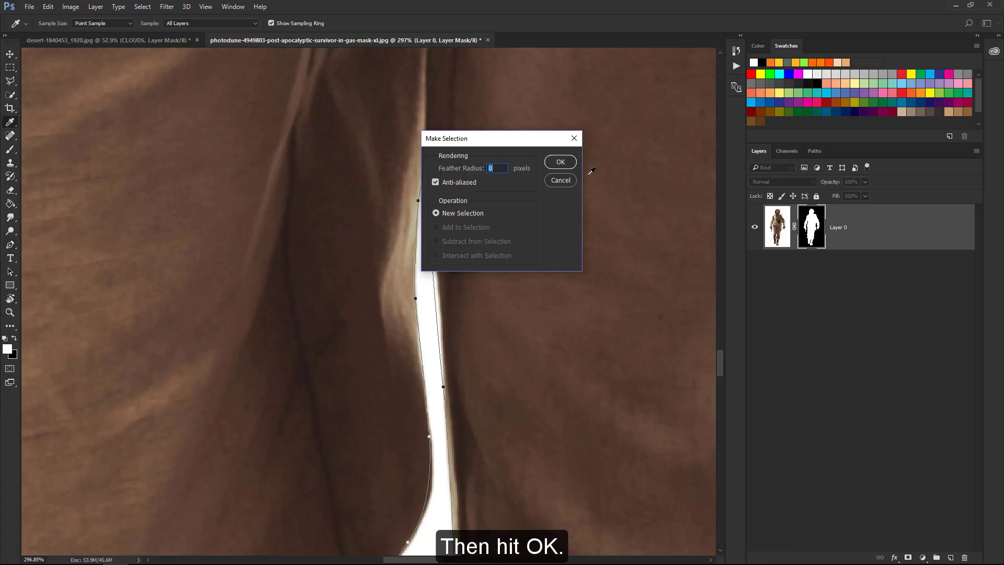
click(560, 163)
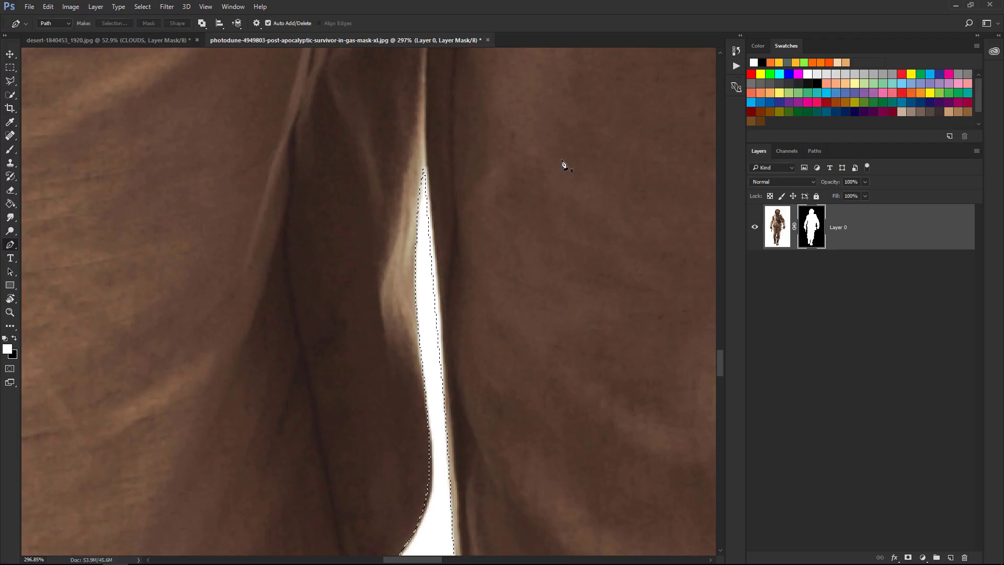
key(Delete)
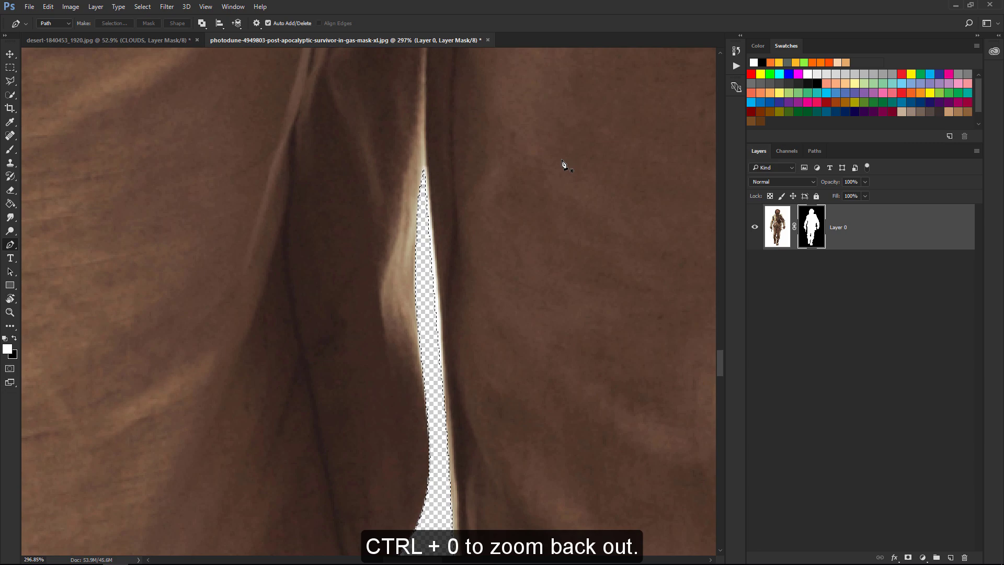
key(ctrl+0)
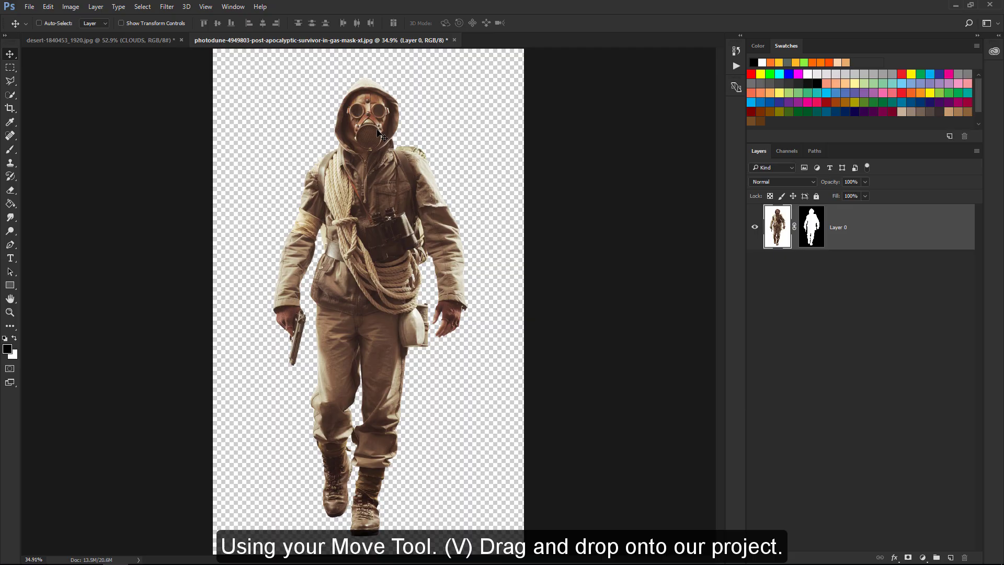
Drag the survivor into the desert composite, duplicate him as layer MAN, and apply its mask.
mouse_move(380, 135)
mouse_down()
mouse_move(165, 28)
mouse_move(372, 168)
mouse_move(378, 211)
mouse_up()
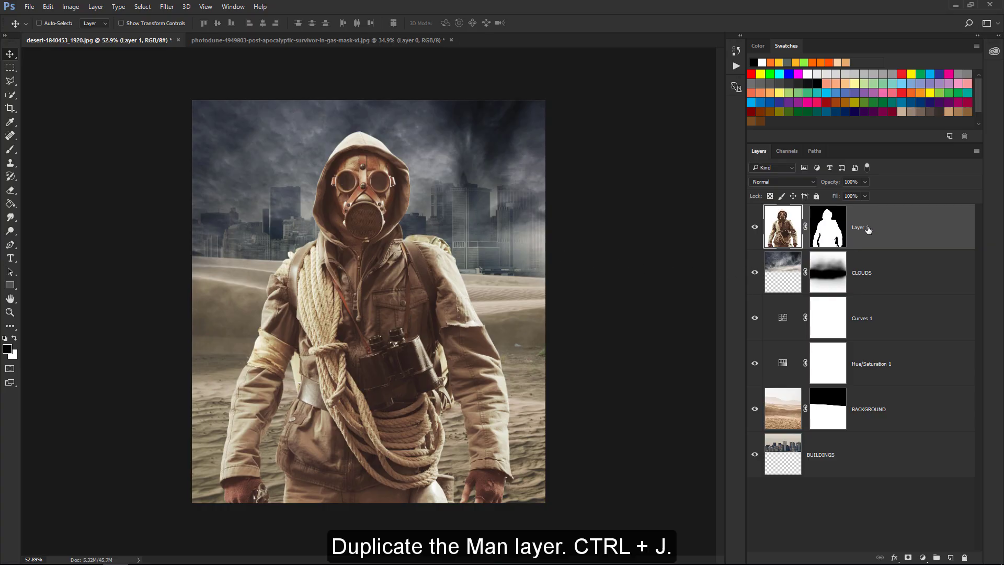
key(ctrl+j)
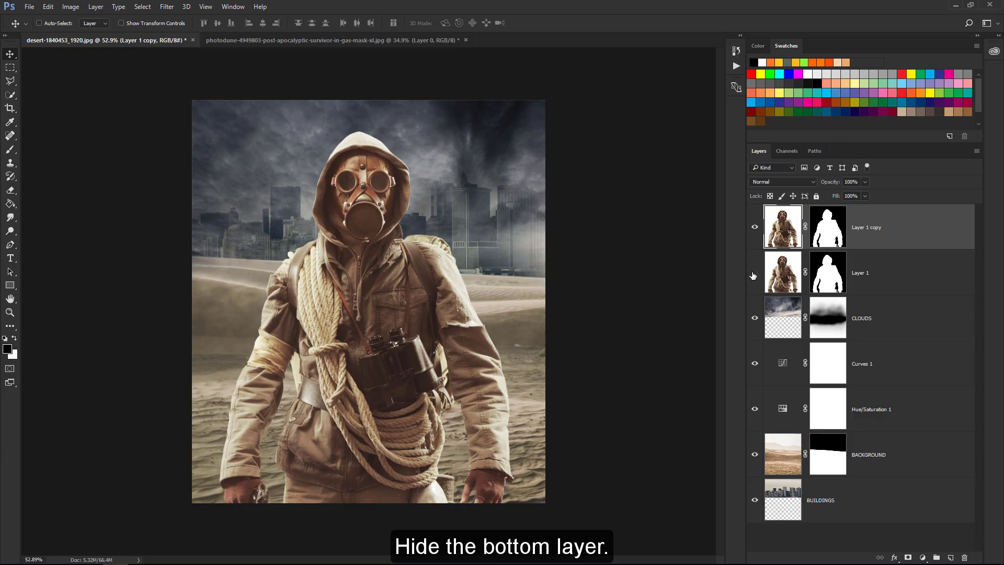
double_click(860, 226)
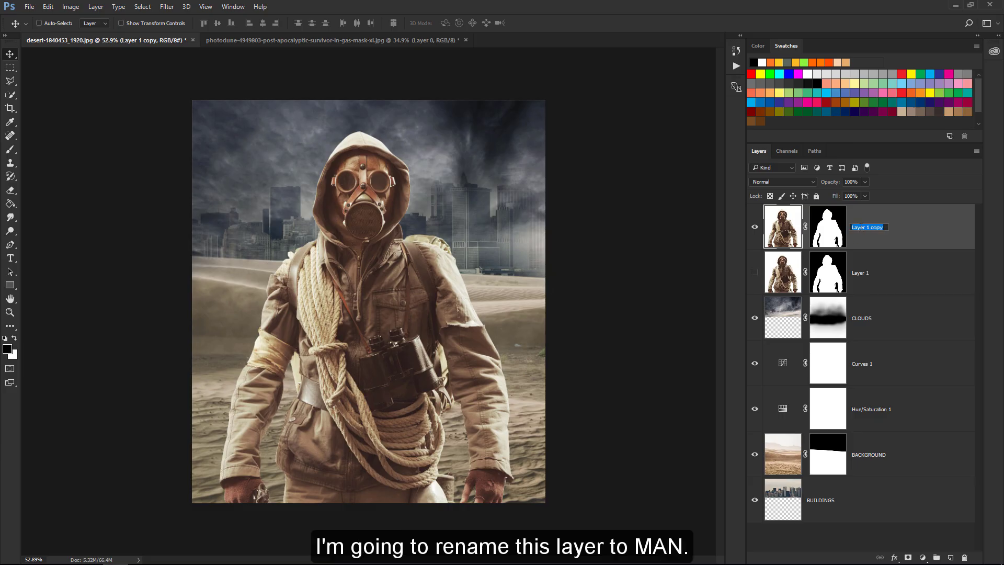
text(MAN)
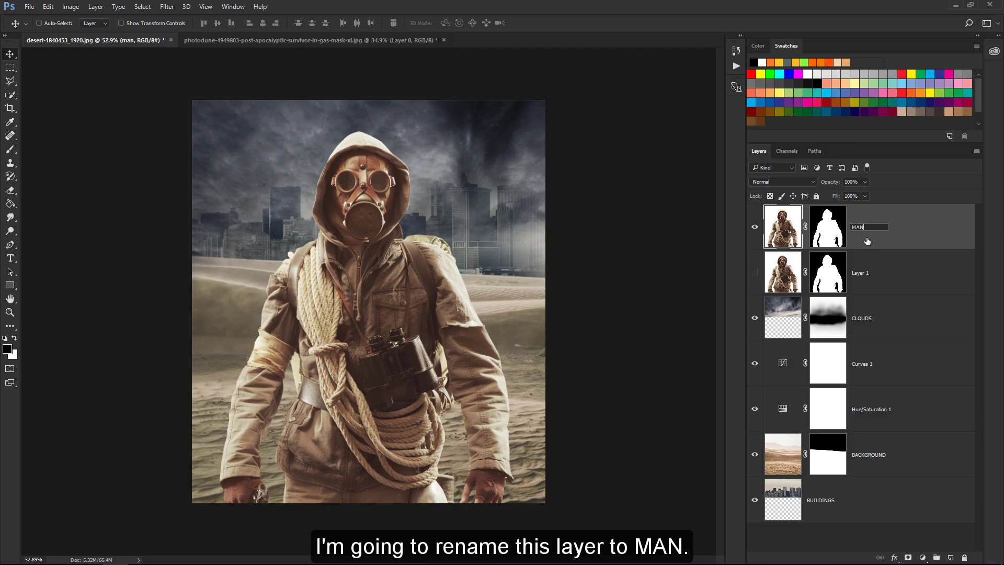
key(Return)
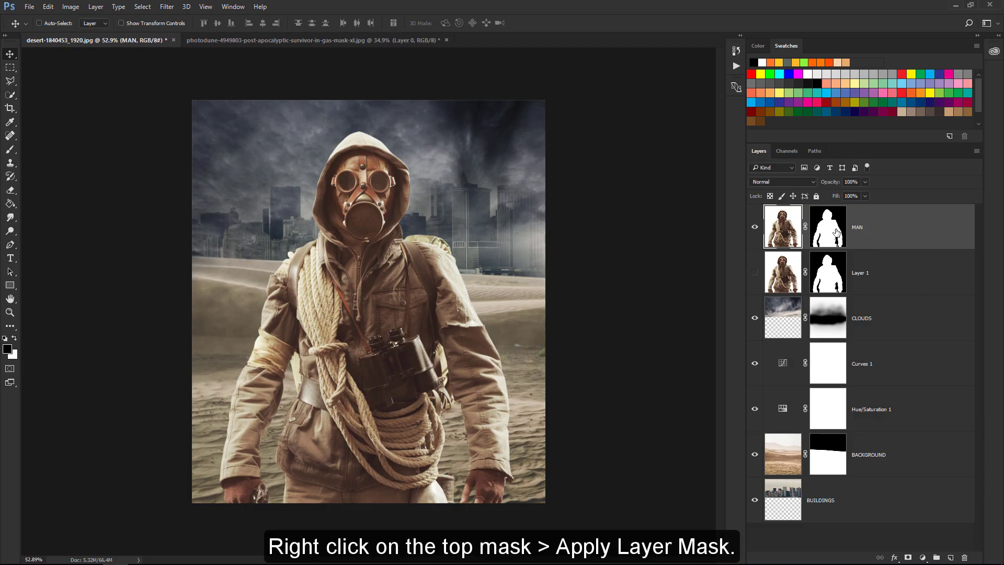
right_click(835, 231)
click(840, 262)
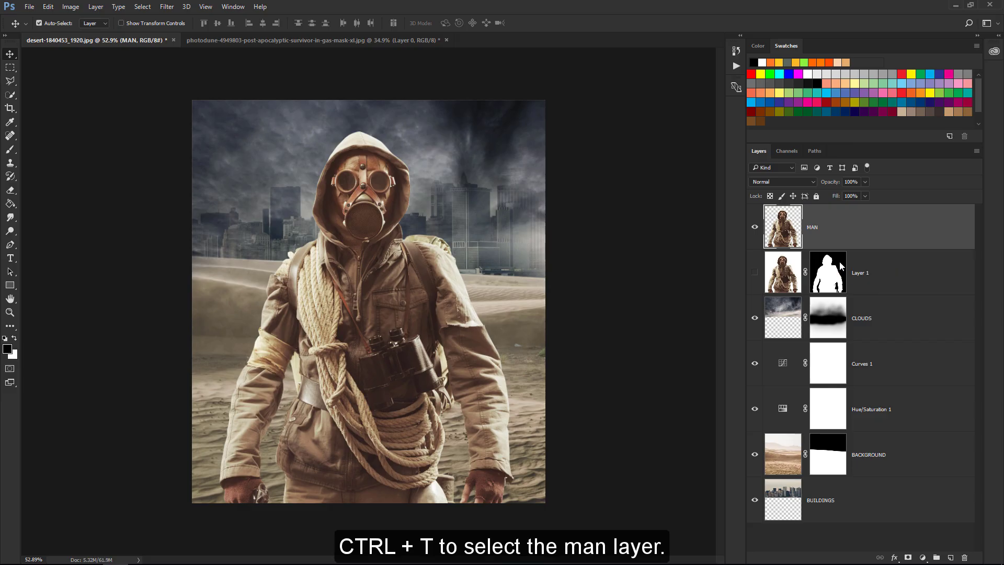
Scale the MAN layer to under half size and position it near the scene centre.
key(ctrl+t)
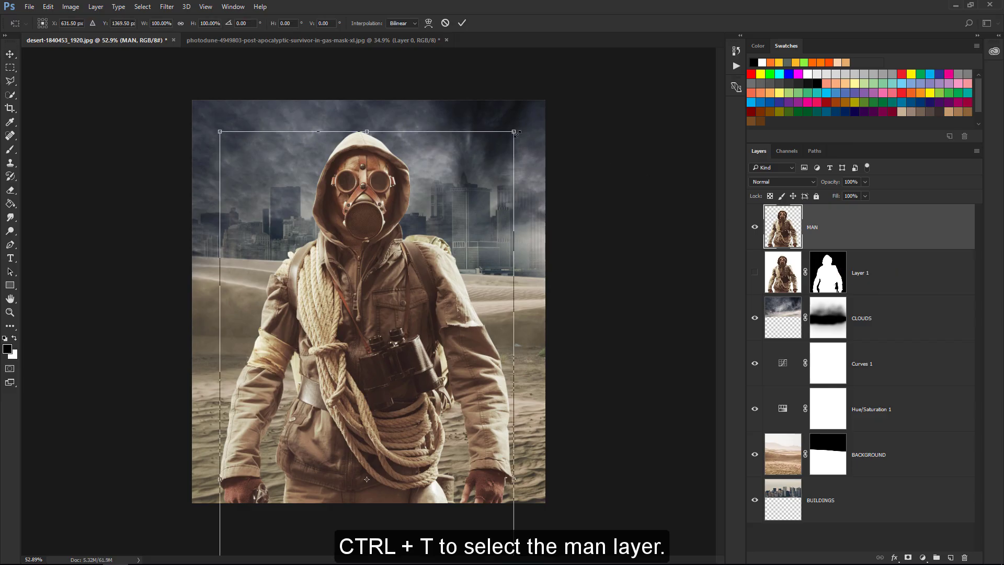
mouse_move(515, 131)
mouse_down()
mouse_move(501, 134)
mouse_move(462, 280)
mouse_up()
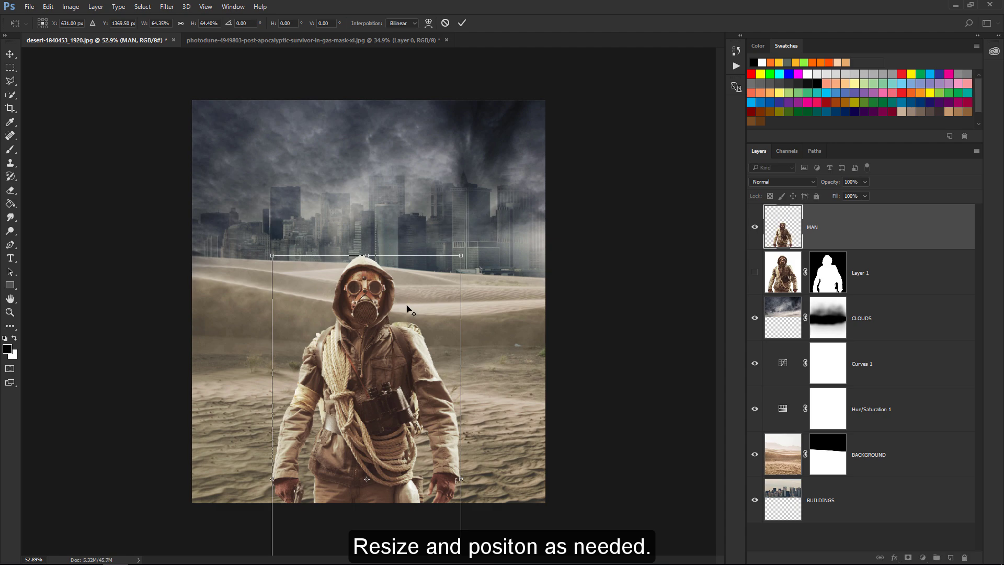
mouse_move(411, 303)
mouse_down()
mouse_move(413, 201)
mouse_move(448, 172)
mouse_up()
drag(472, 137, 447, 197)
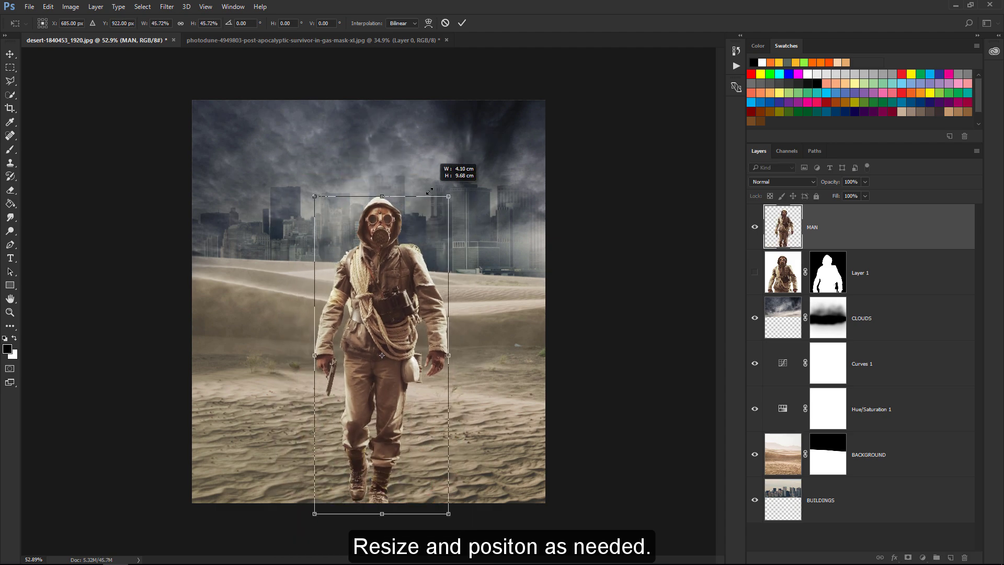
drag(403, 252, 409, 212)
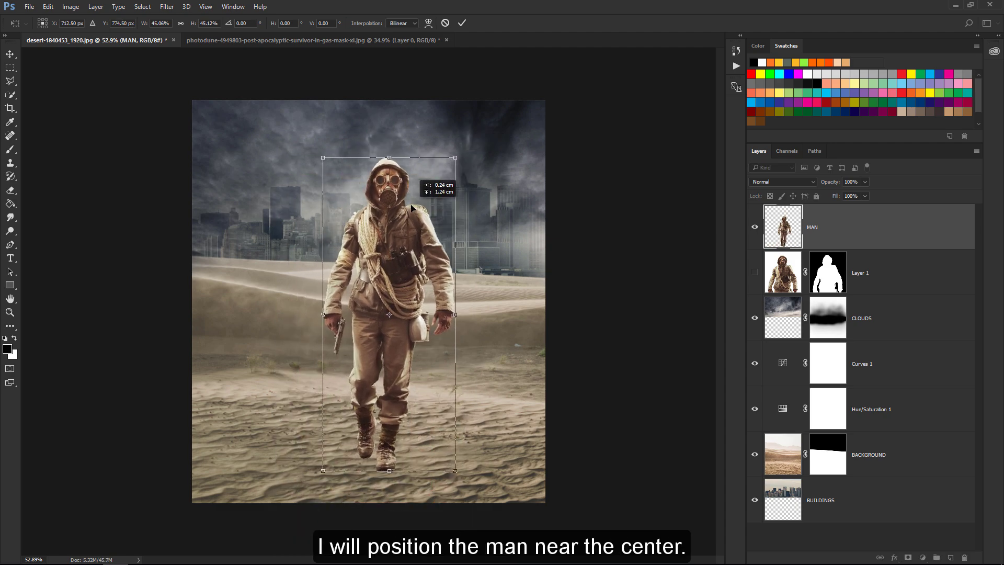
drag(452, 156, 442, 176)
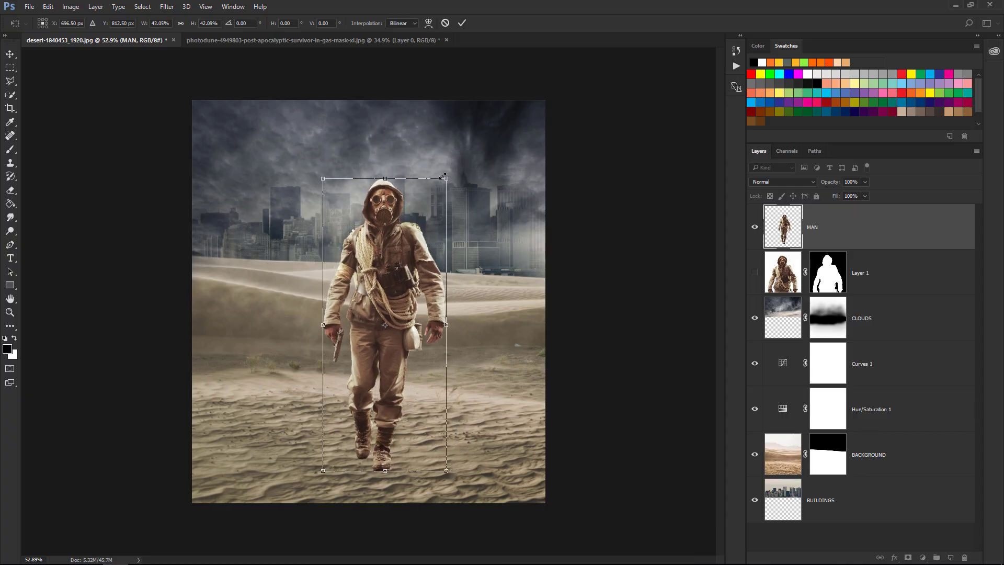
key(Return)
key(ctrl+t)
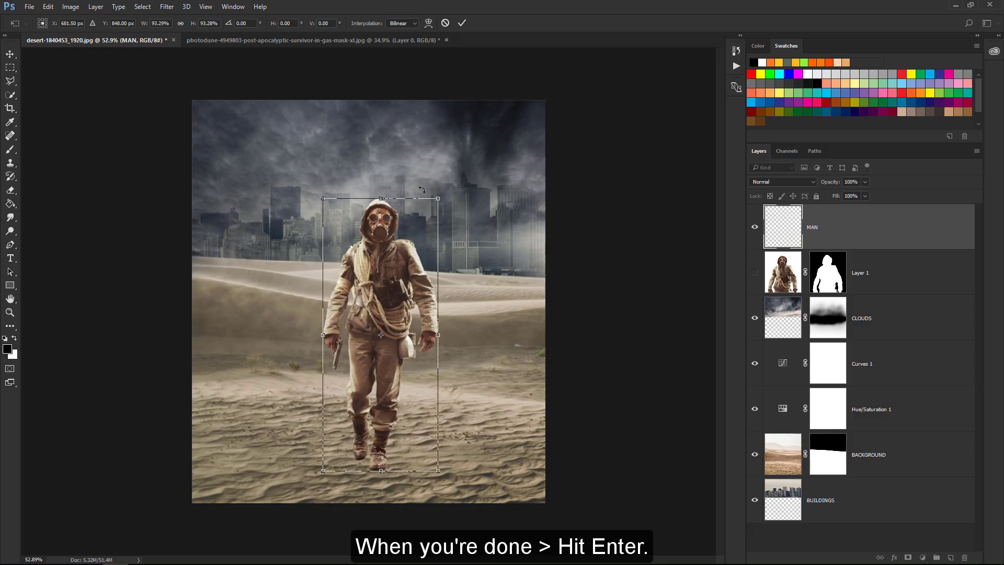
mouse_move(436, 180)
mouse_down()
mouse_move(433, 213)
mouse_move(444, 188)
mouse_up()
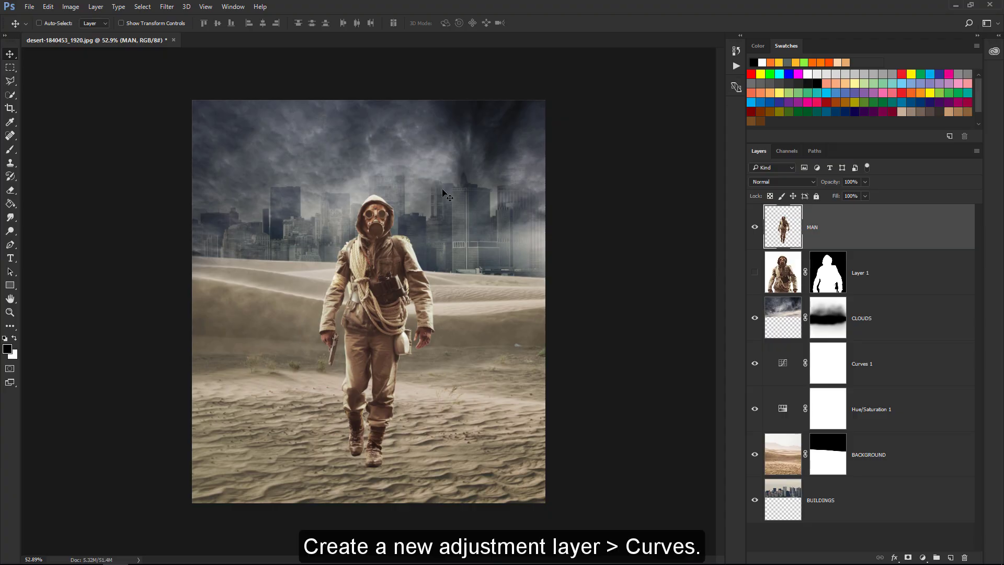
Add a Curves adjustment clipped to MAN, raising the black point to output 16.
click(922, 559)
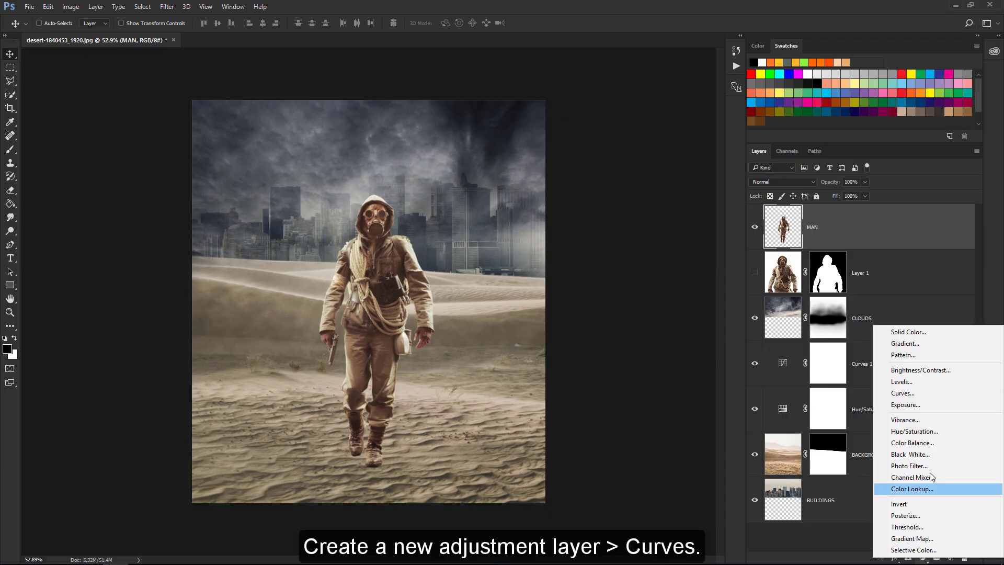
click(928, 394)
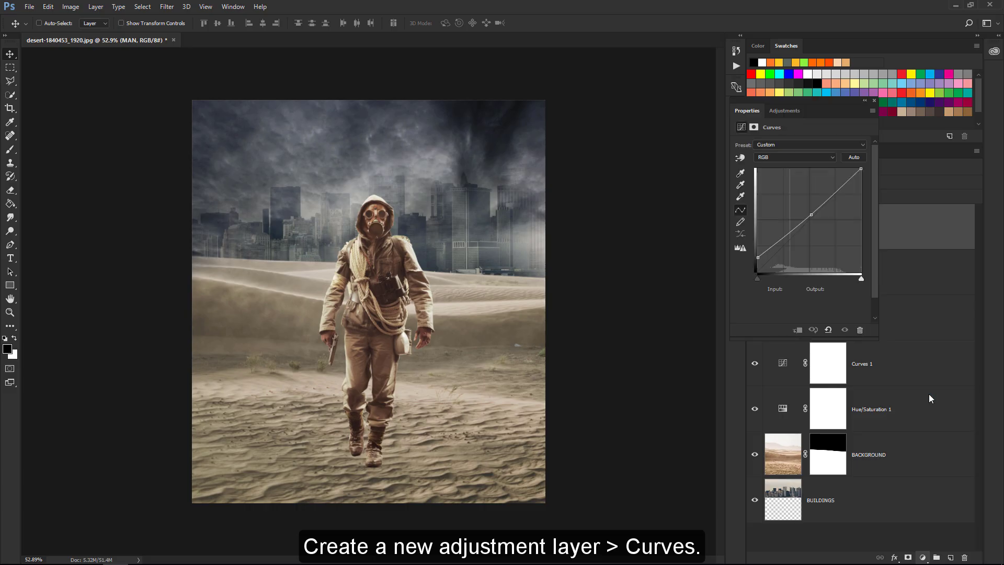
click(799, 330)
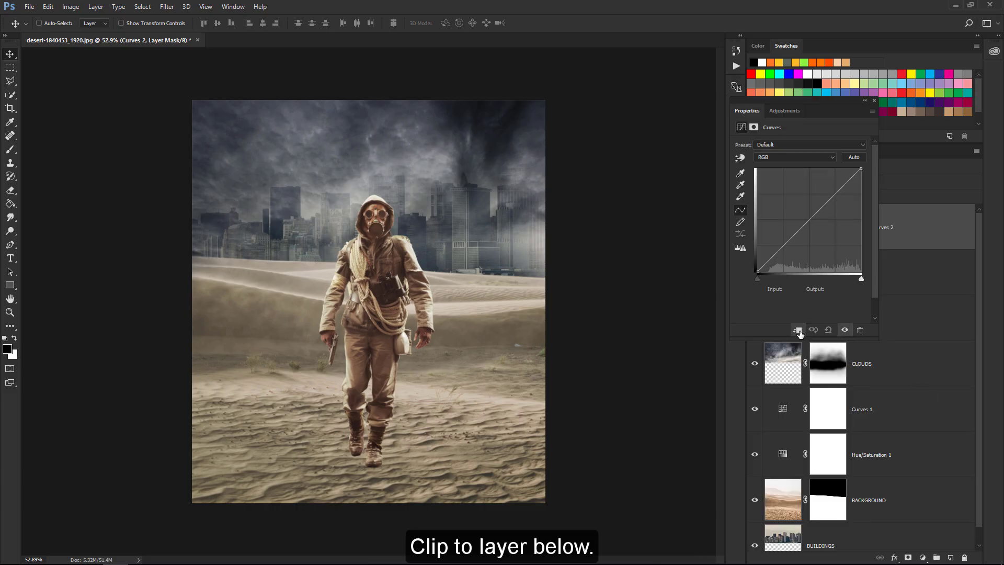
click(757, 272)
drag(758, 272, 757, 261)
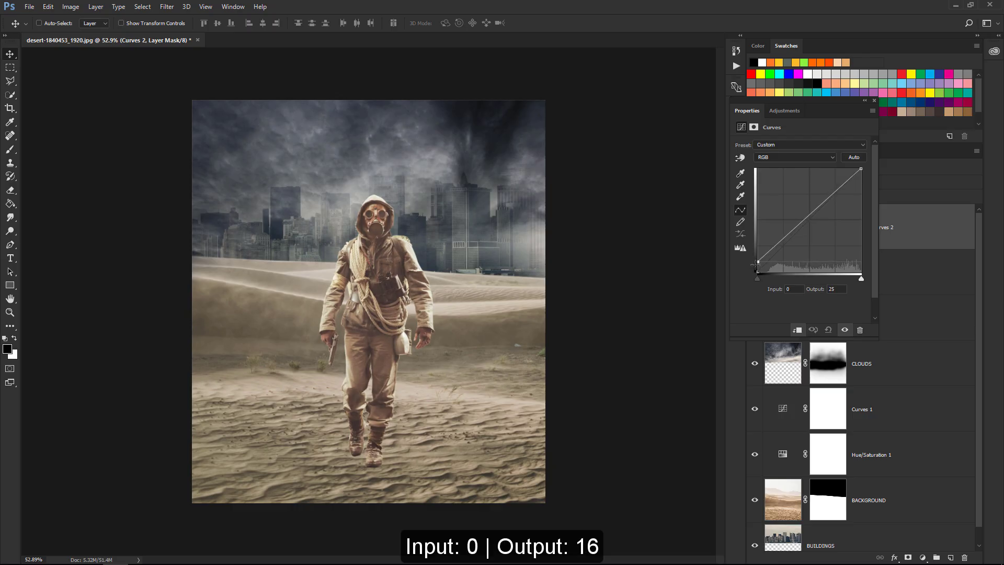
drag(756, 262, 756, 266)
click(834, 289)
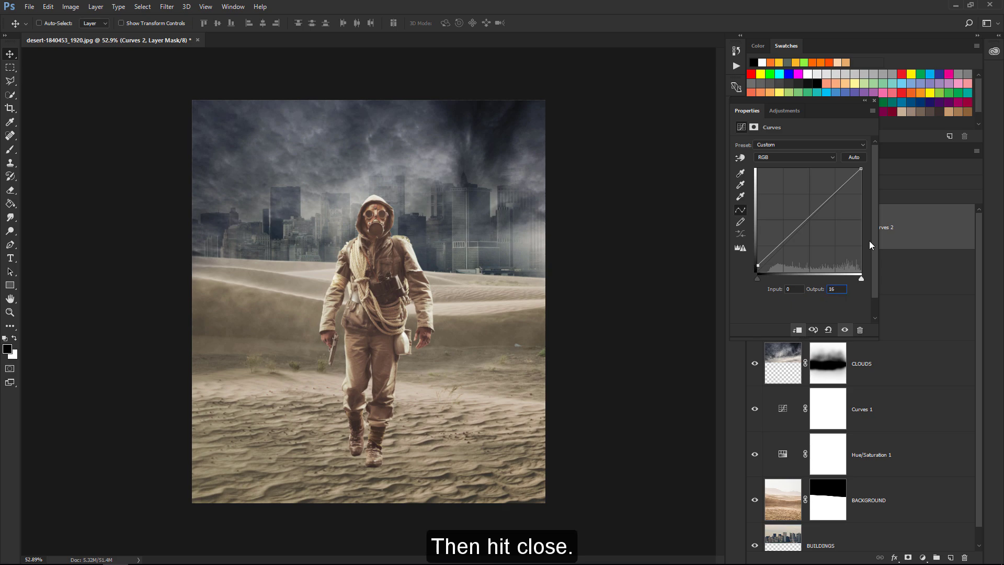
click(873, 101)
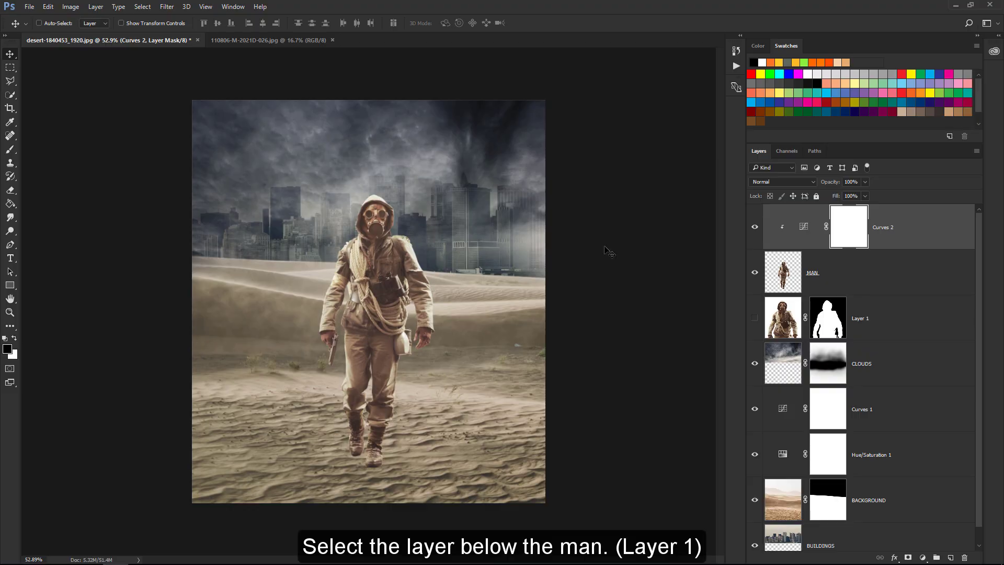
Quick-select the mushroom cloud and stem in the explosion photo and mask out the rest.
key(alt+bracketleft)
key(alt+bracketleft)
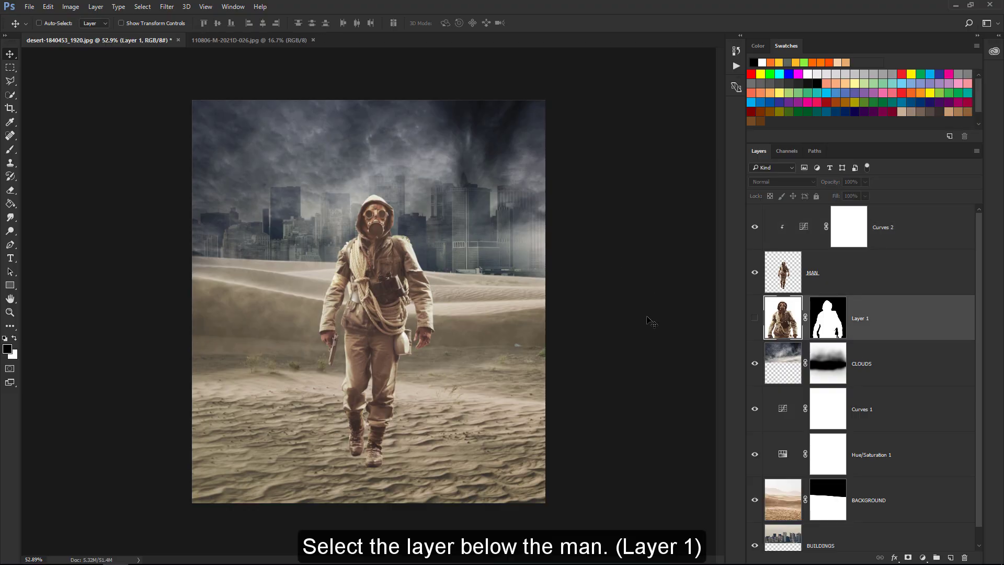
click(251, 40)
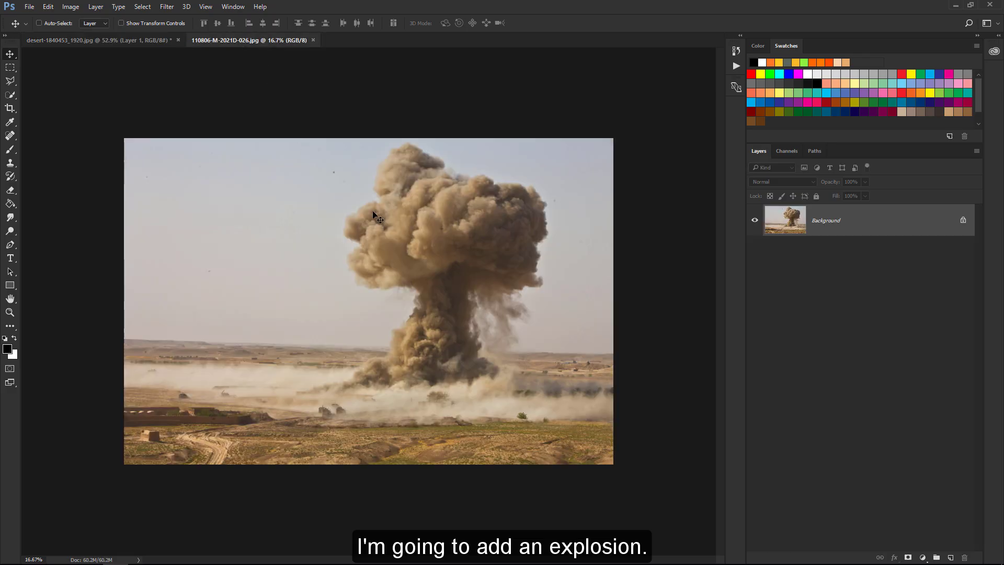
key(w)
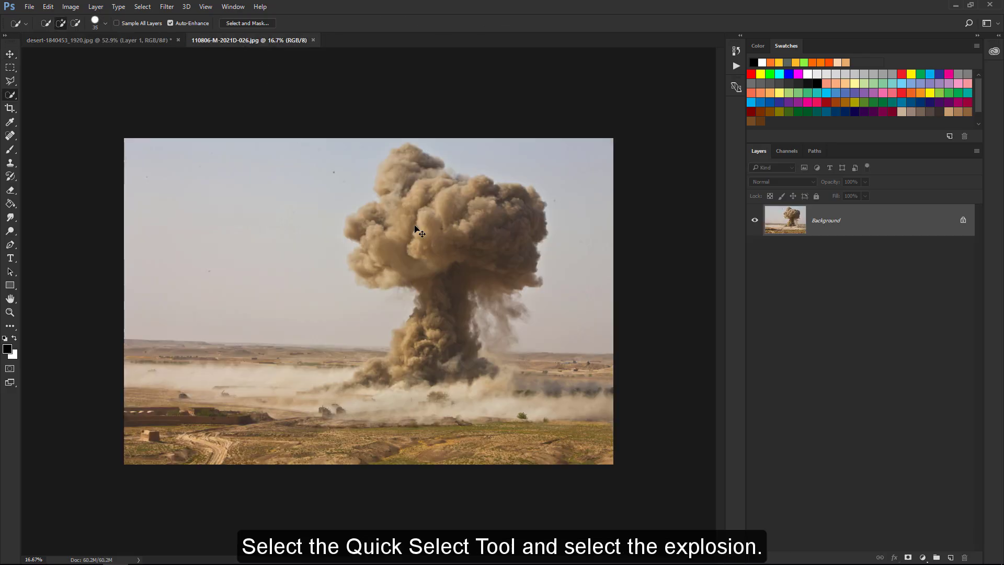
mouse_move(411, 167)
mouse_down()
mouse_move(511, 259)
mouse_move(366, 269)
mouse_move(361, 225)
mouse_move(423, 319)
mouse_up()
mouse_move(406, 369)
mouse_down()
mouse_move(361, 372)
mouse_move(458, 326)
mouse_up()
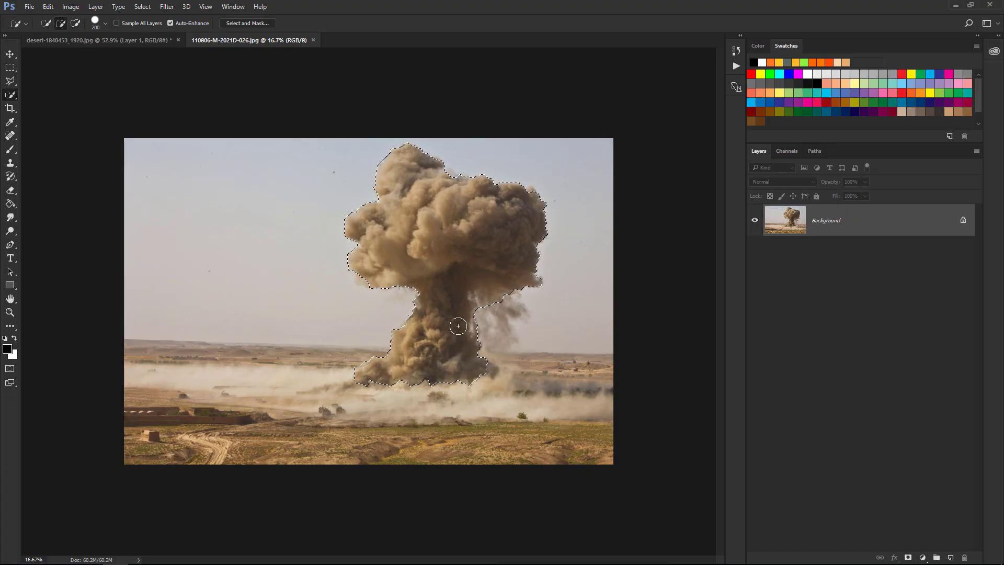
click(464, 288)
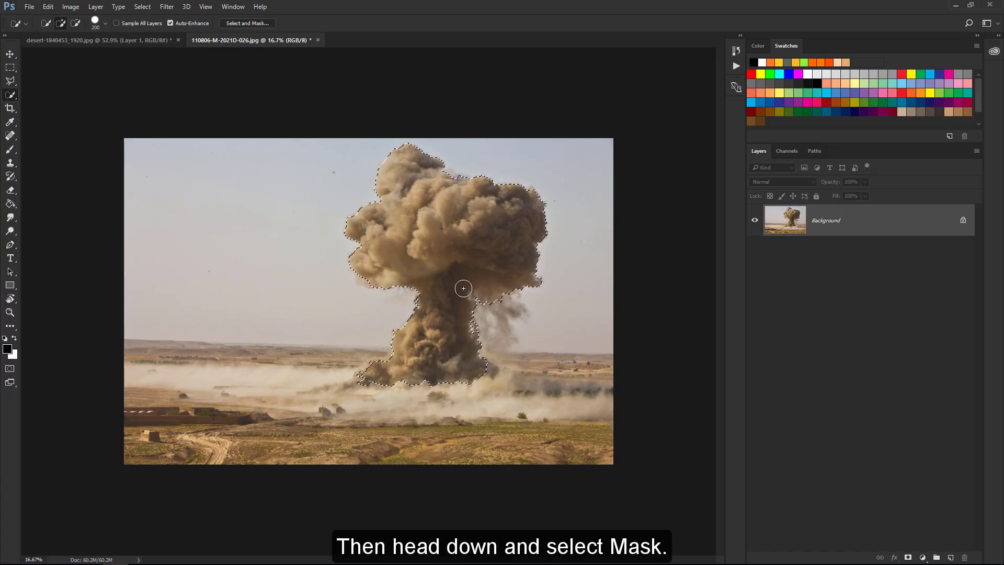
click(908, 557)
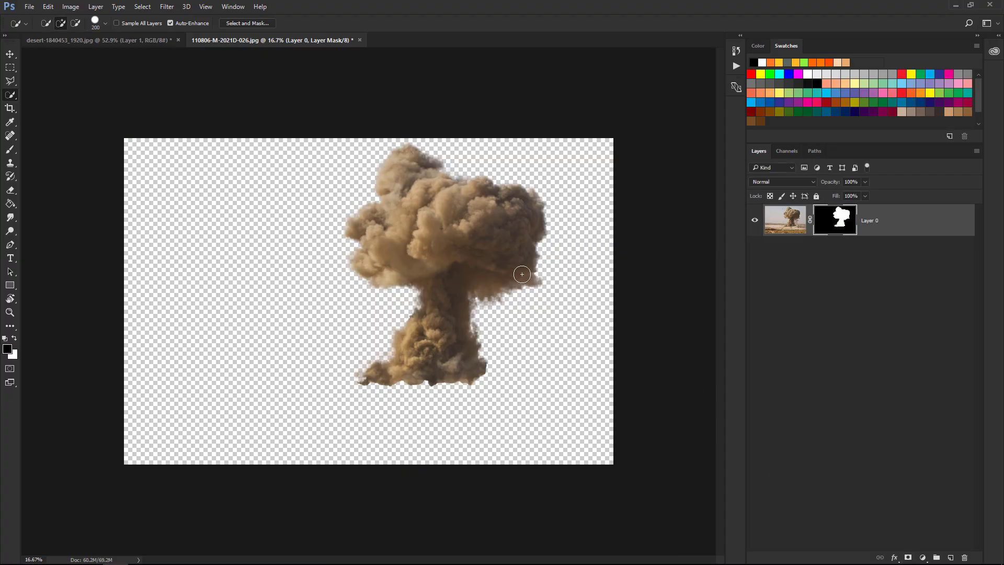
Move the mushroom cloud into the desert scene, shrink it, and place it top-left behind the man.
key(v)
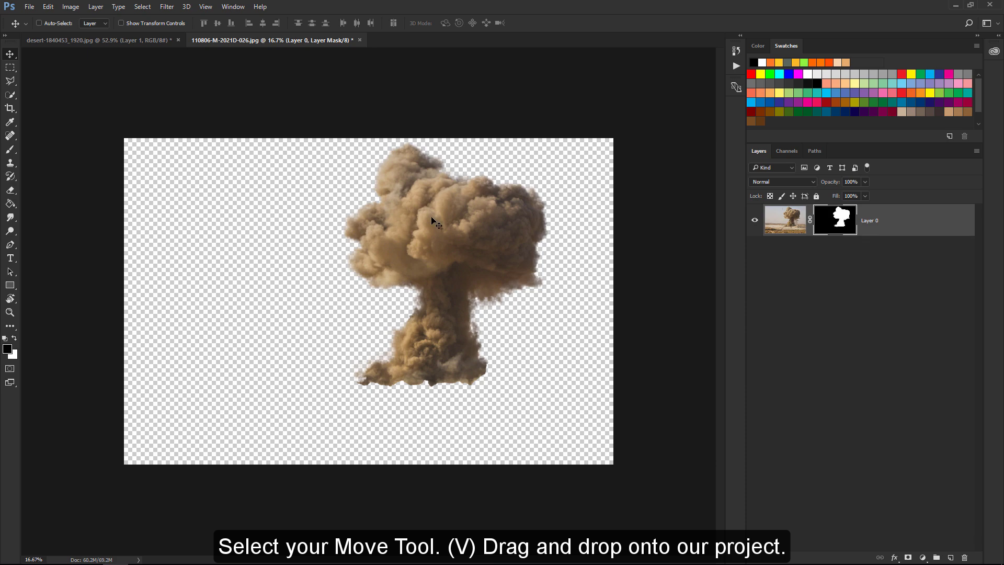
mouse_move(410, 210)
mouse_down()
mouse_move(166, 40)
mouse_move(389, 151)
mouse_up()
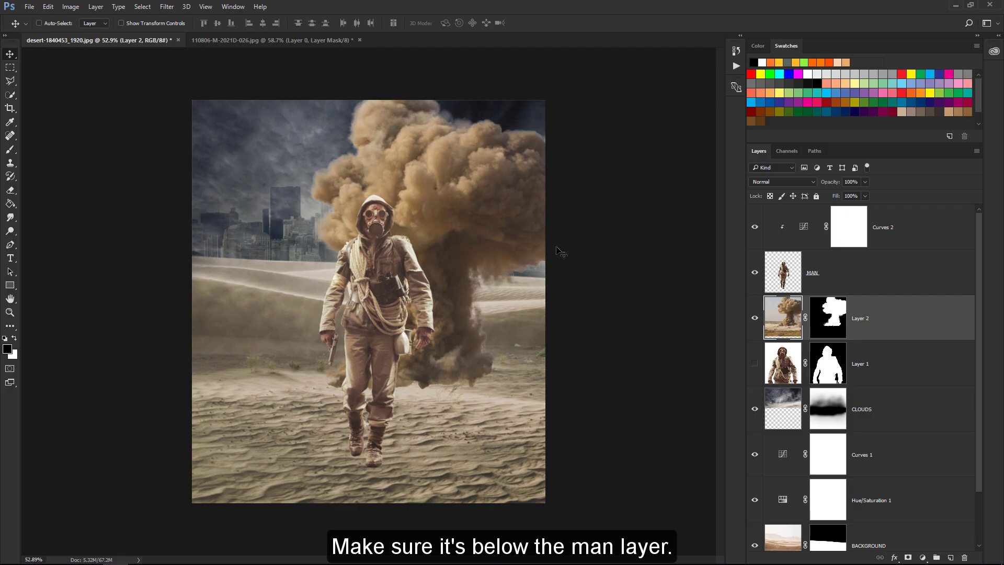
key(ctrl+t)
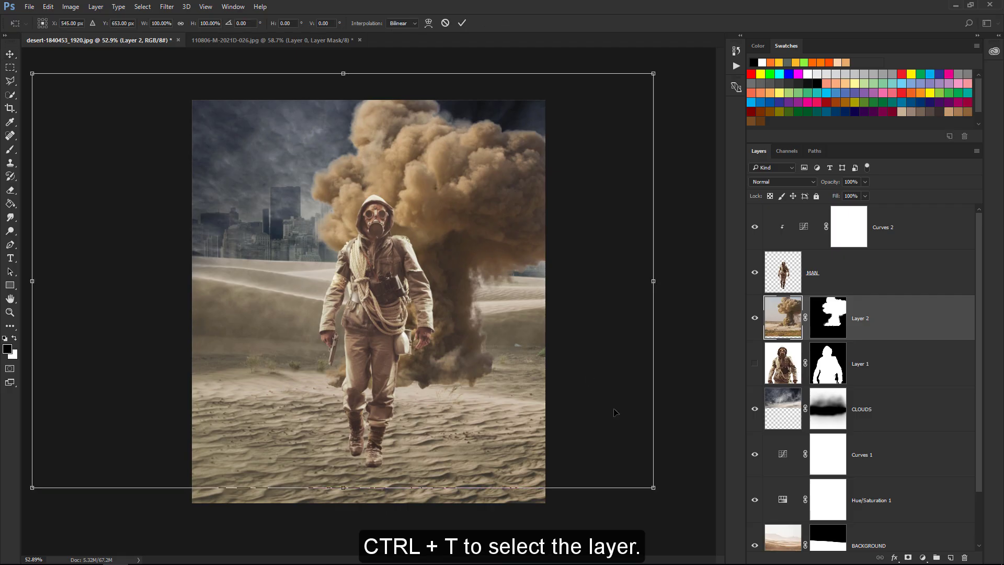
drag(662, 478, 527, 385)
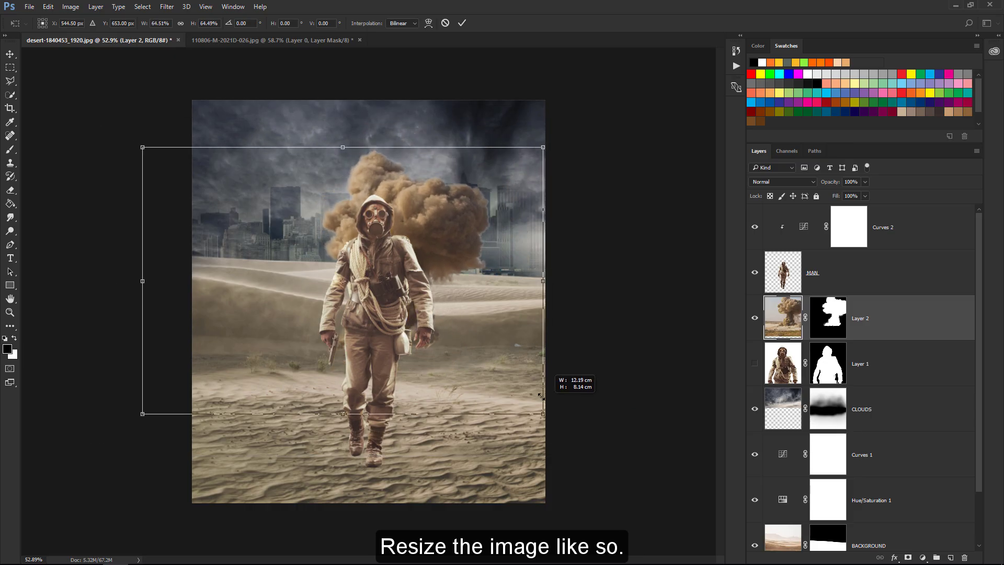
drag(520, 334, 442, 260)
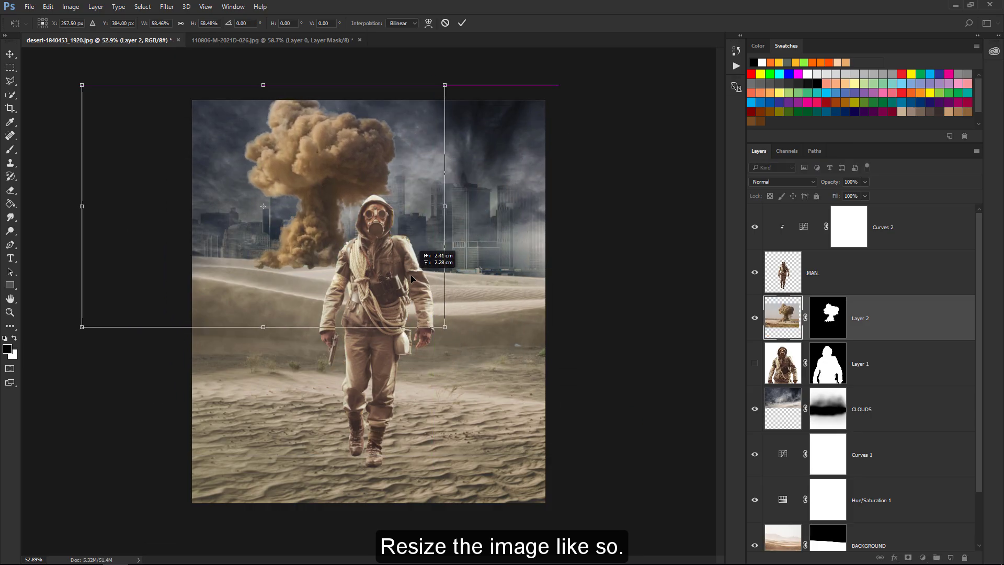
drag(446, 84, 401, 120)
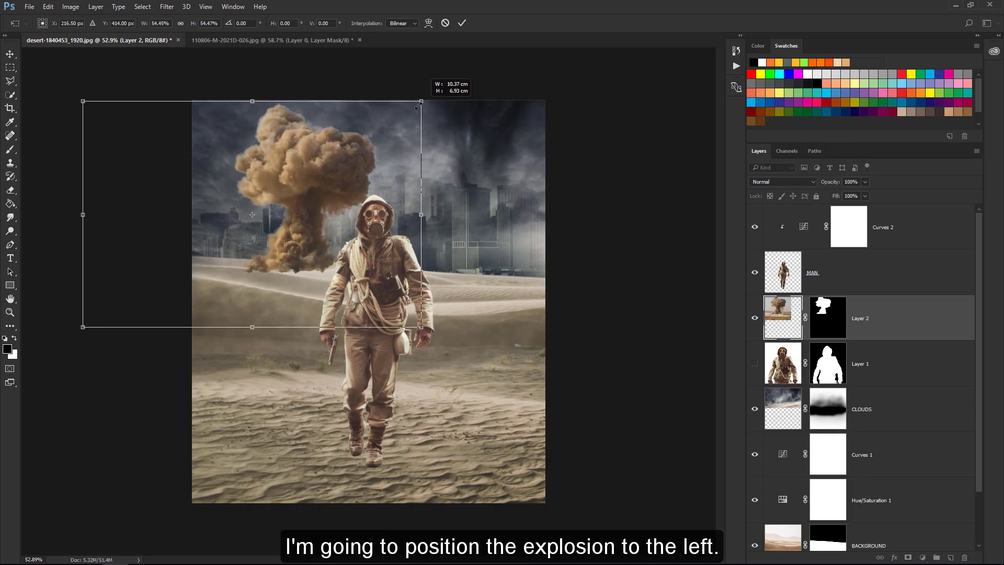
drag(330, 158, 351, 152)
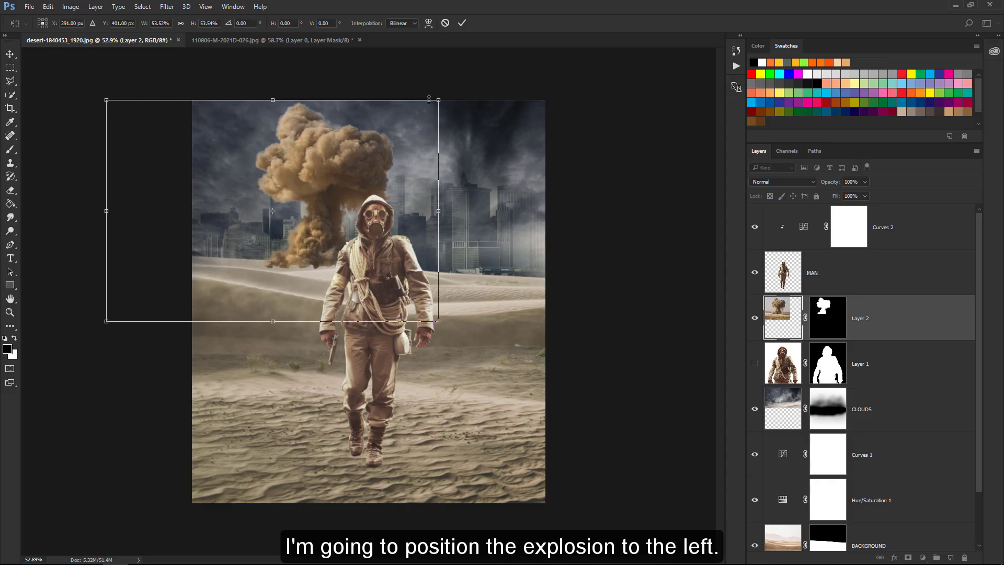
drag(429, 100, 431, 99)
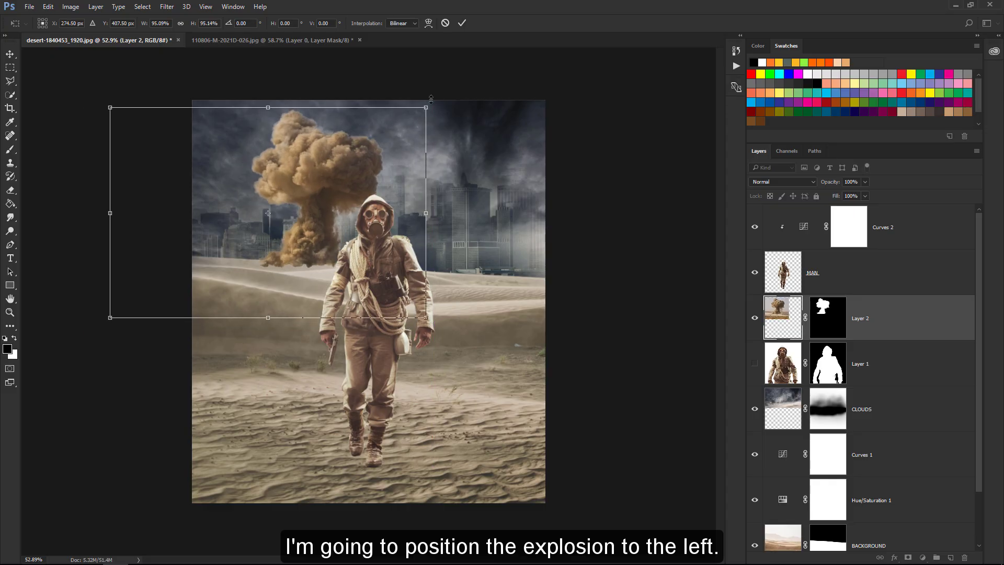
click(462, 23)
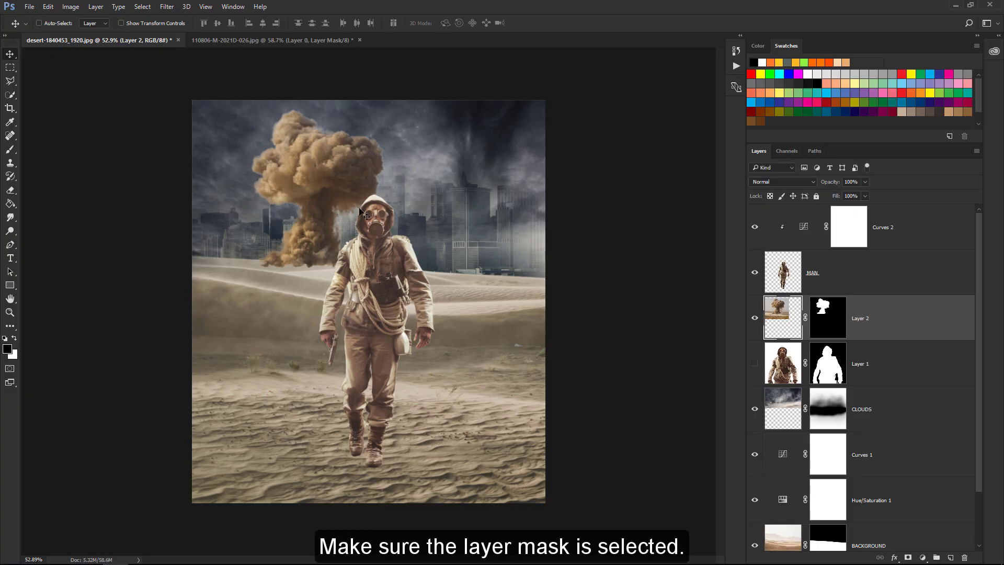
Target Layer 2's mask, lower its opacity to about 57%, and zoom into the cloud base.
click(817, 337)
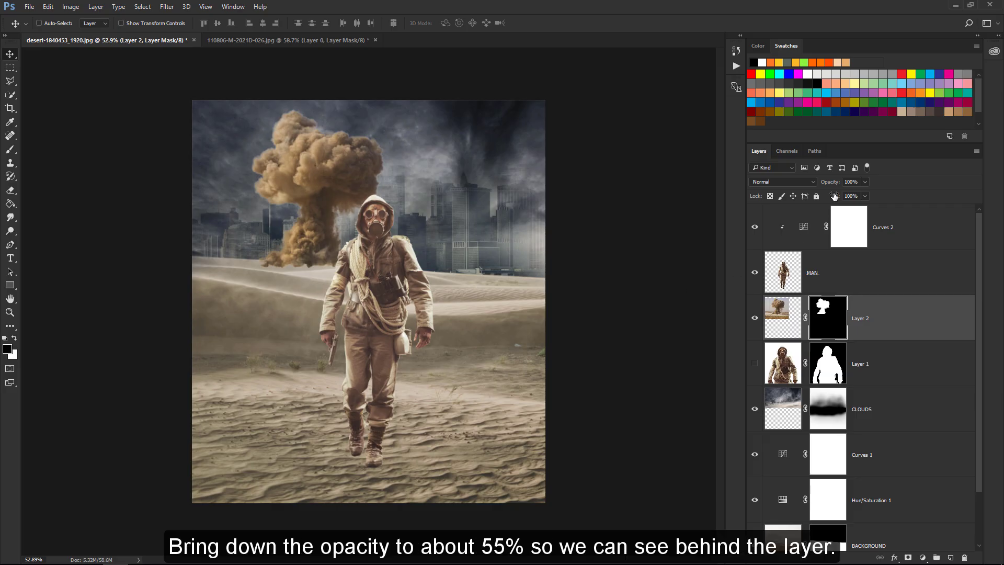
drag(833, 183, 809, 185)
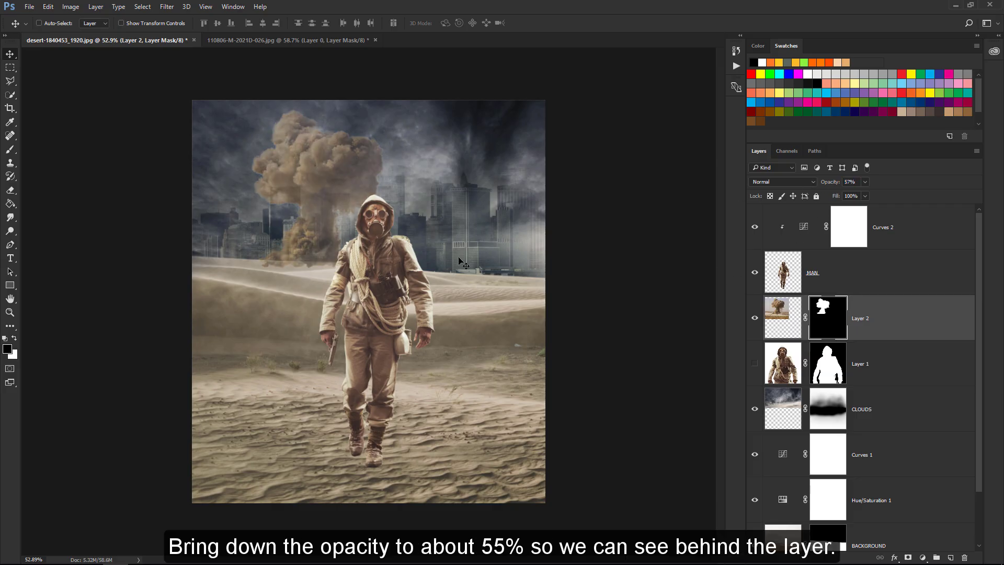
key(z)
mouse_move(296, 264)
mouse_down()
mouse_move(370, 258)
mouse_move(347, 270)
mouse_move(386, 247)
mouse_move(365, 256)
mouse_up()
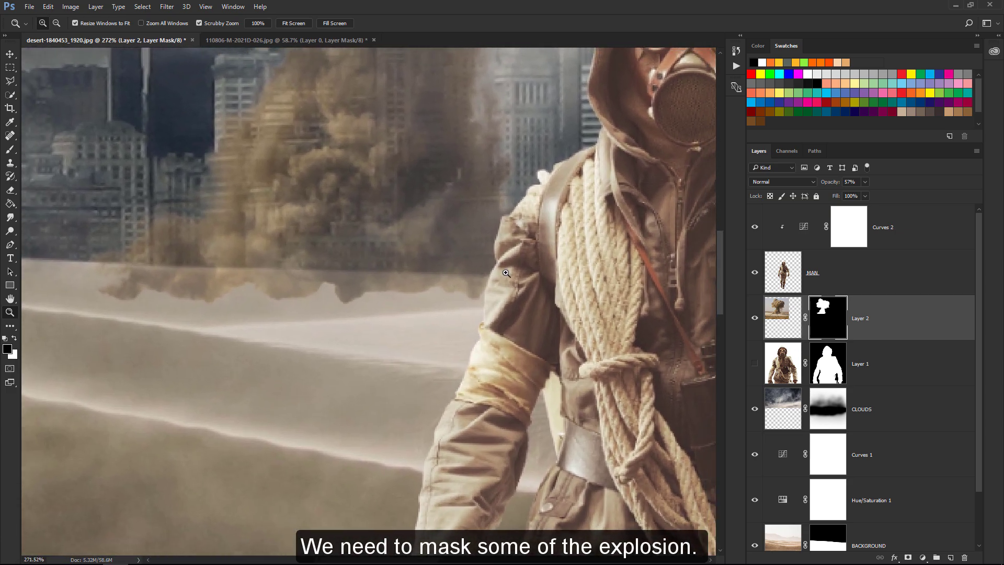
Draw a closed Pen path around the cloud base below the dune horizon.
key(p)
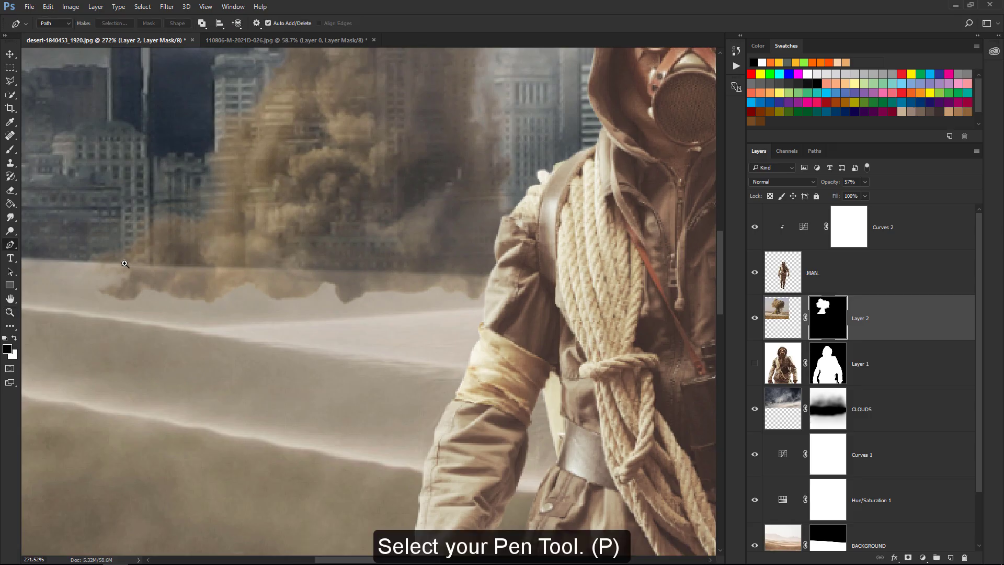
click(79, 261)
drag(362, 272, 402, 273)
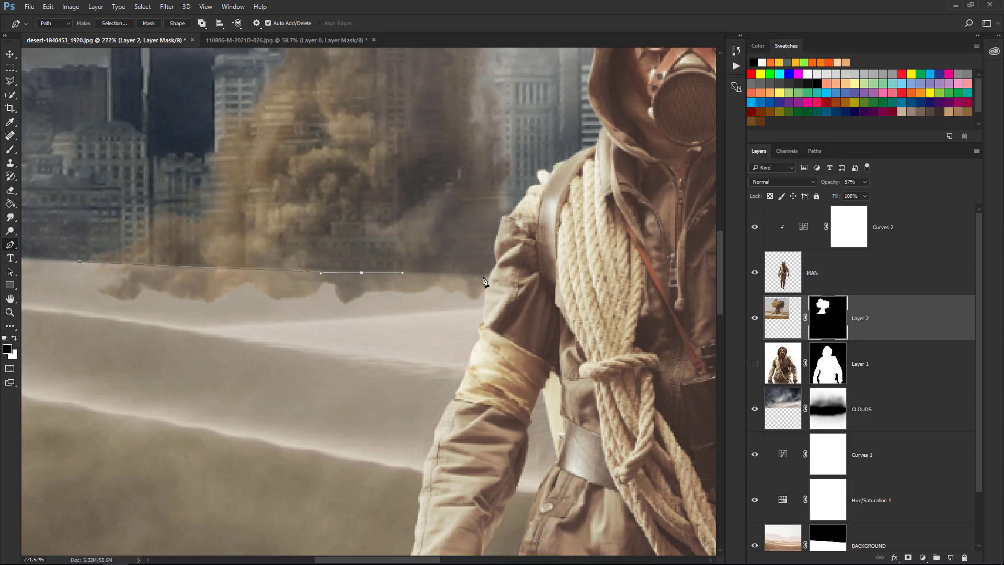
click(522, 276)
click(610, 291)
click(452, 375)
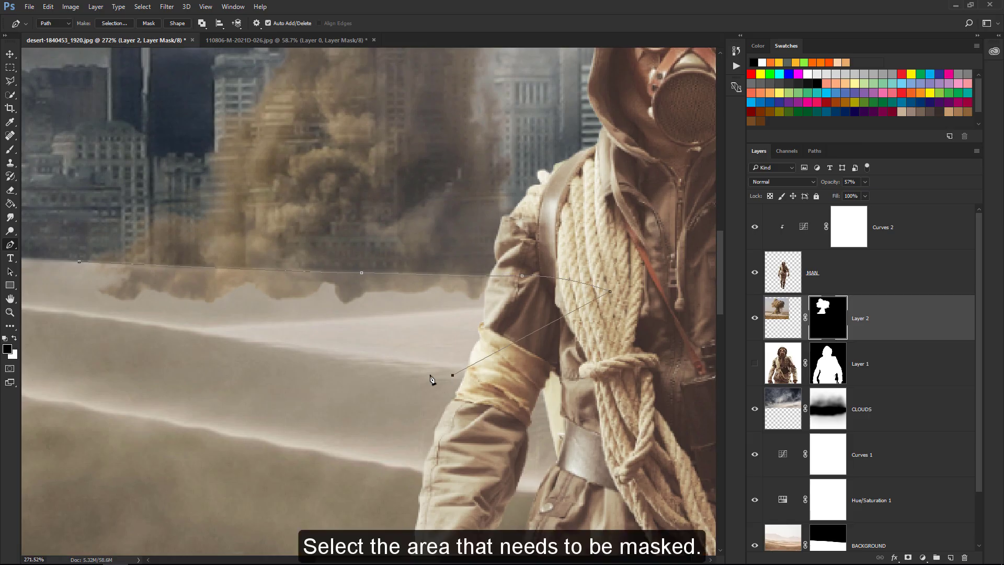
drag(210, 342, 192, 339)
click(79, 299)
click(79, 262)
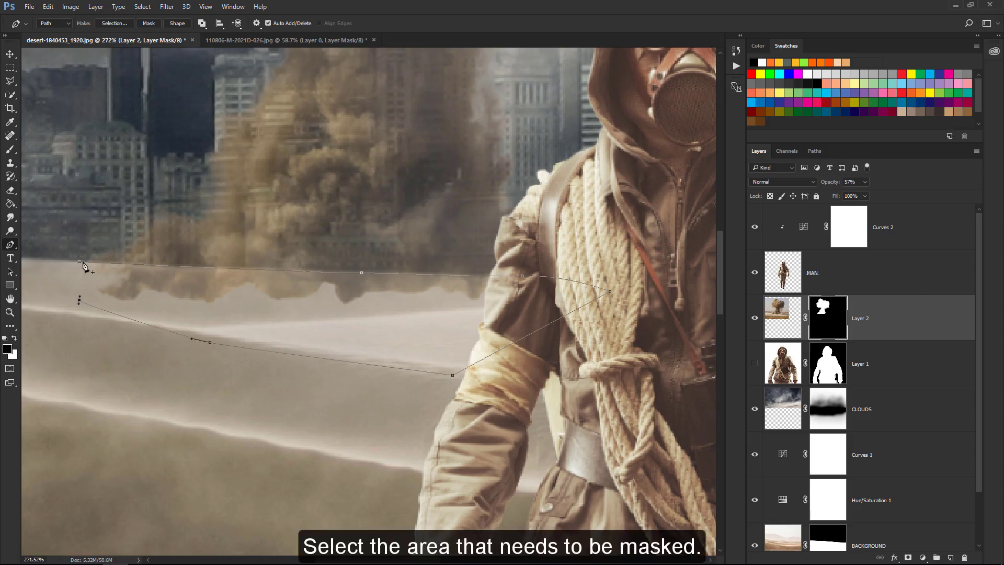
Turn the path into a selection and fill the mask black to hide the cloud base.
right_click(297, 322)
click(413, 110)
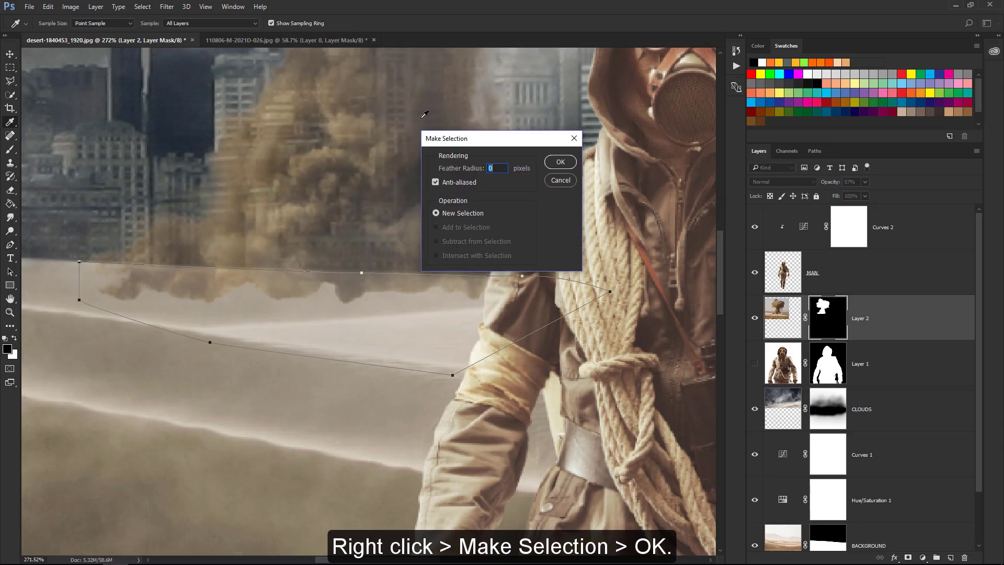
click(559, 163)
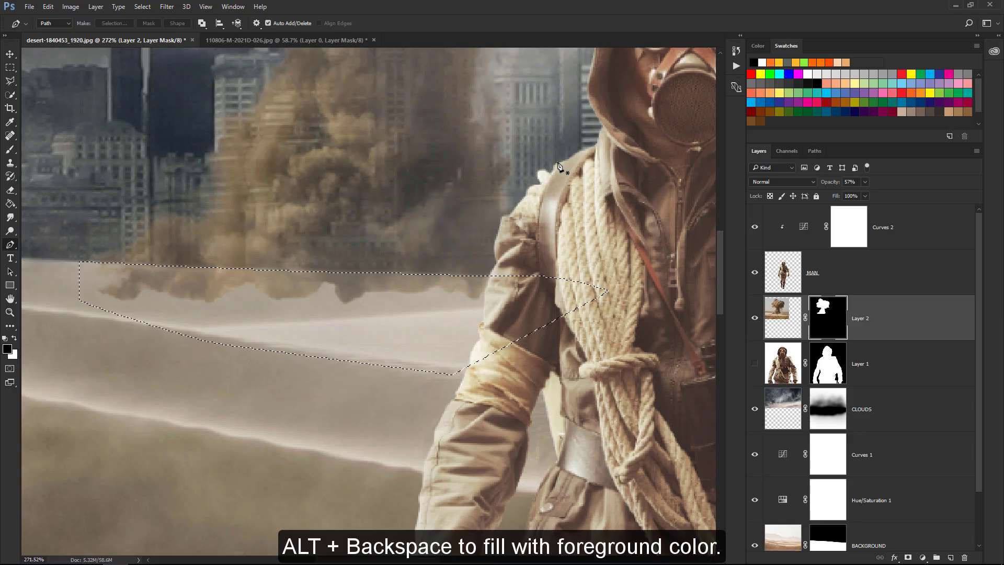
key(alt+BackSpace)
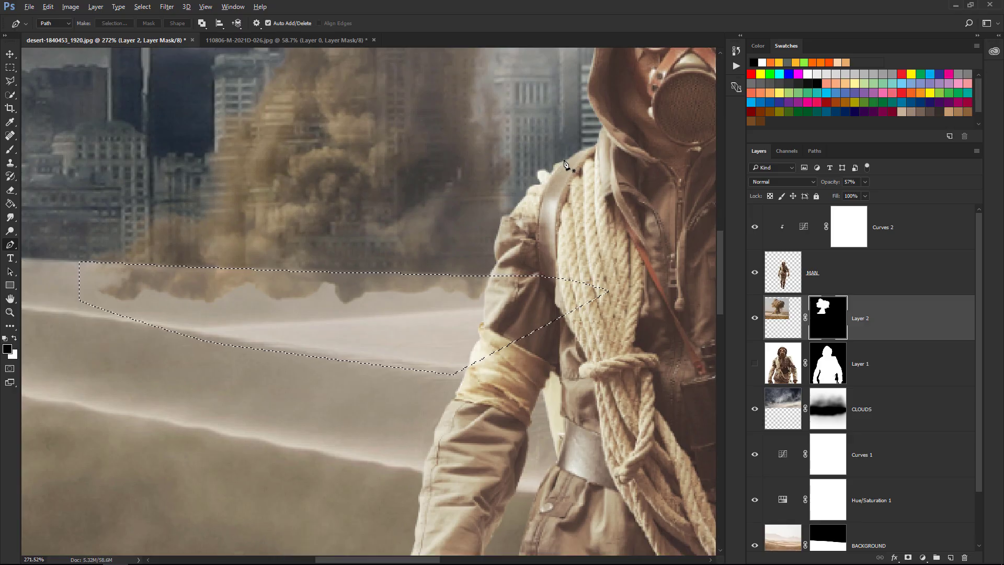
key(ctrl+d)
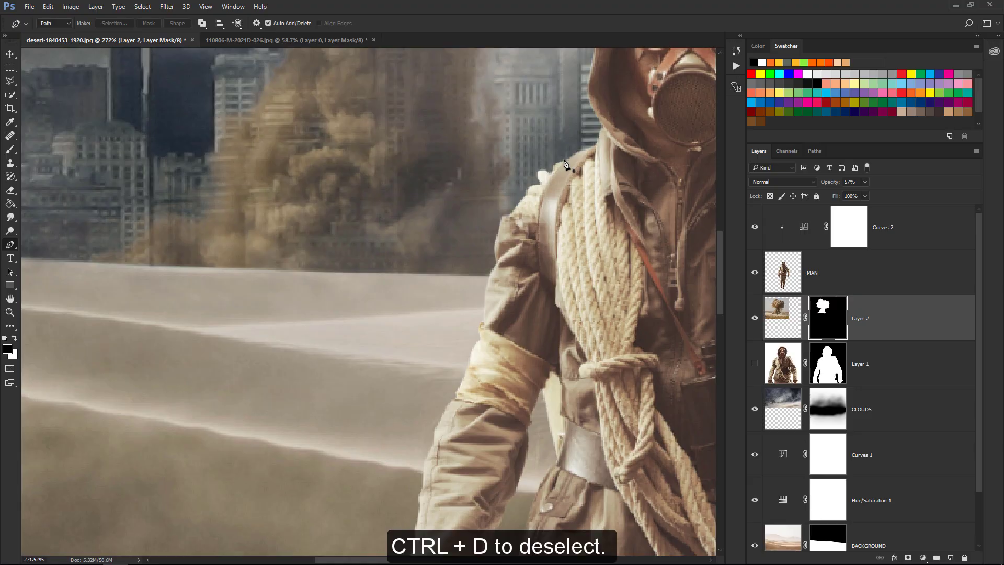
key(ctrl+0)
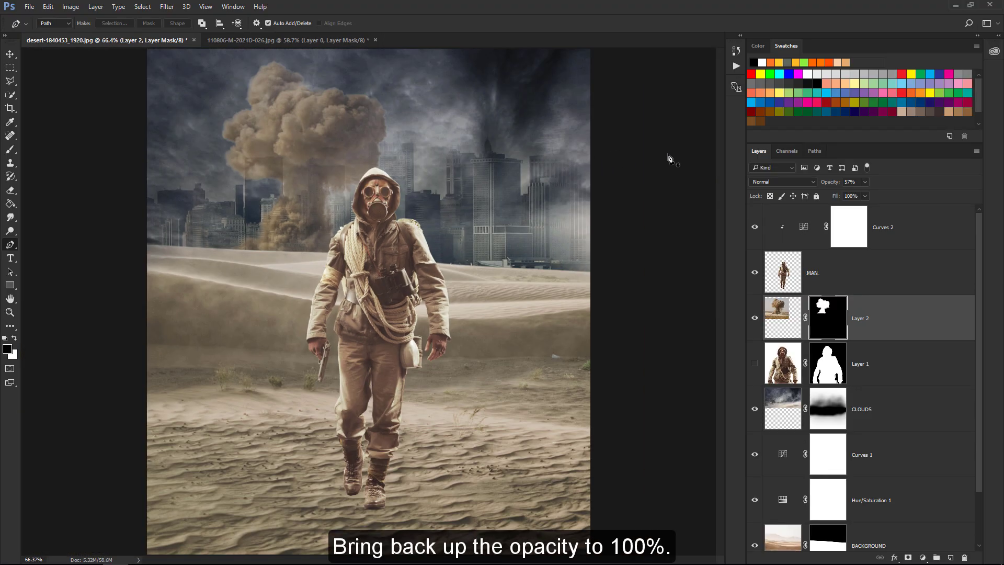
Restore the cloud to 100% opacity, duplicate it, and clip a Black & White adjustment to it.
drag(828, 184, 858, 184)
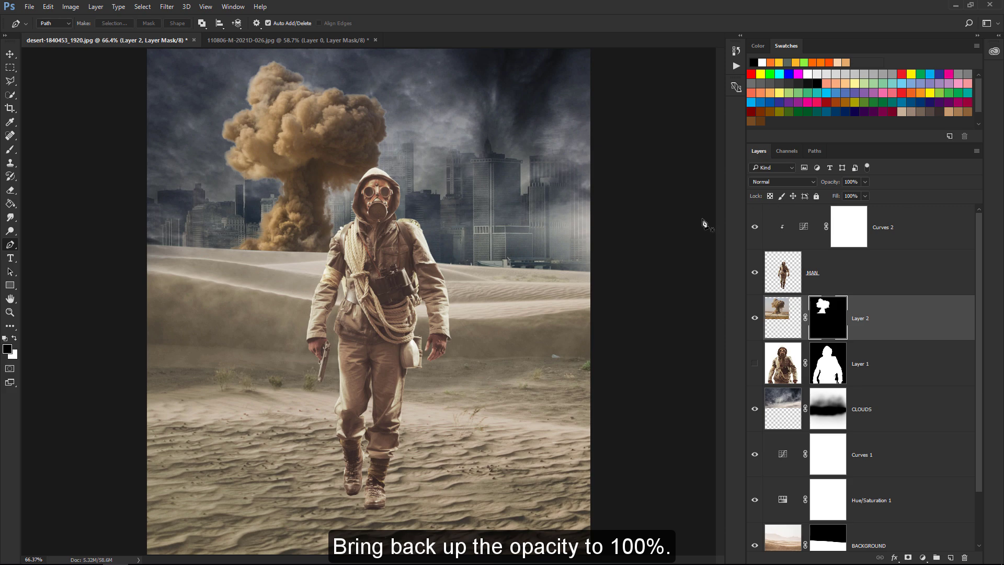
key(ctrl+j)
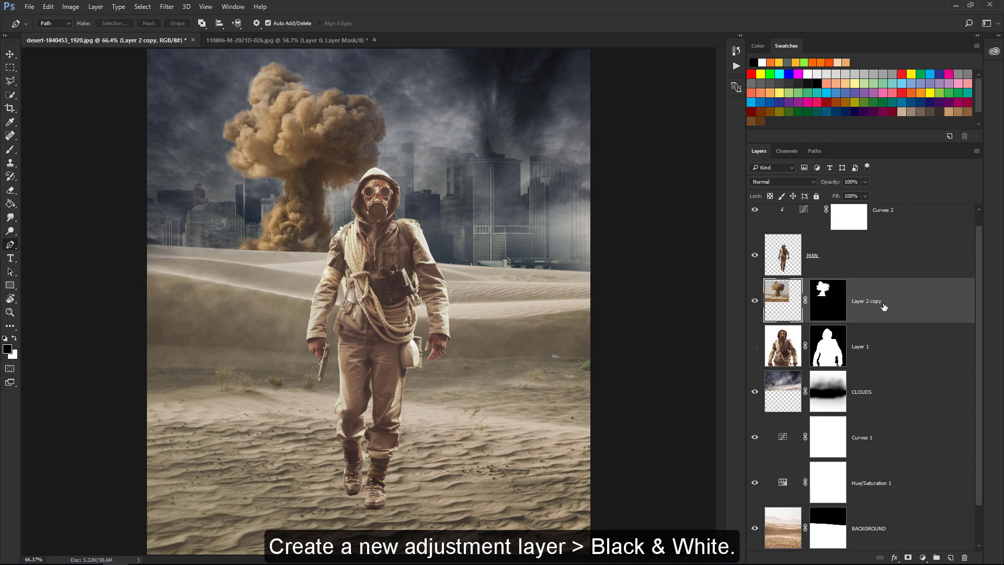
click(921, 557)
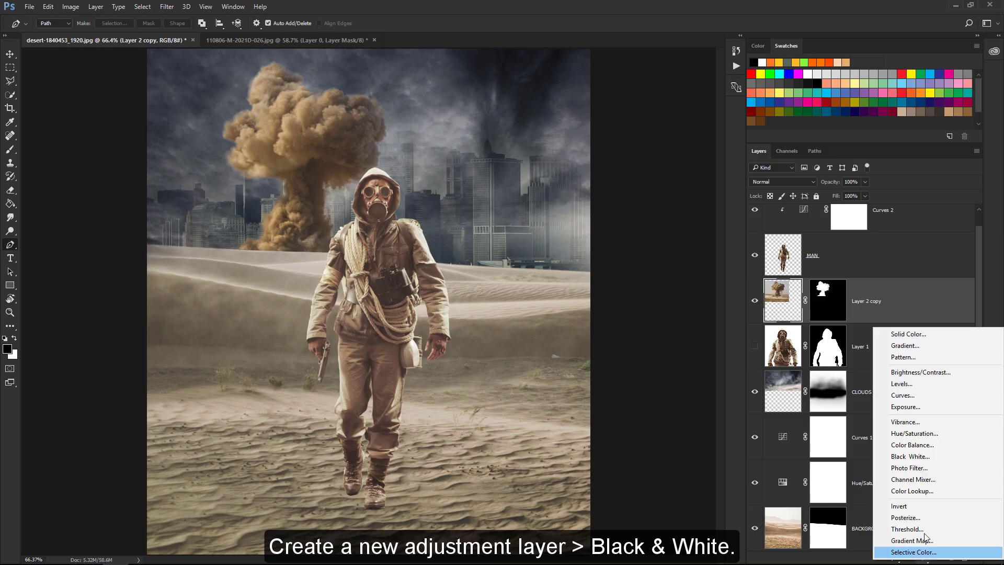
click(922, 456)
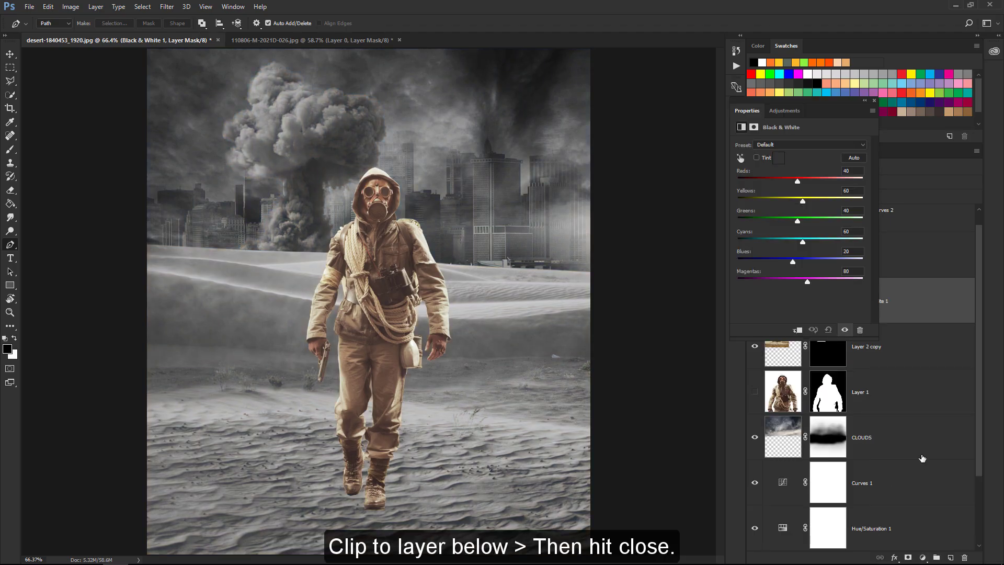
click(799, 330)
click(875, 100)
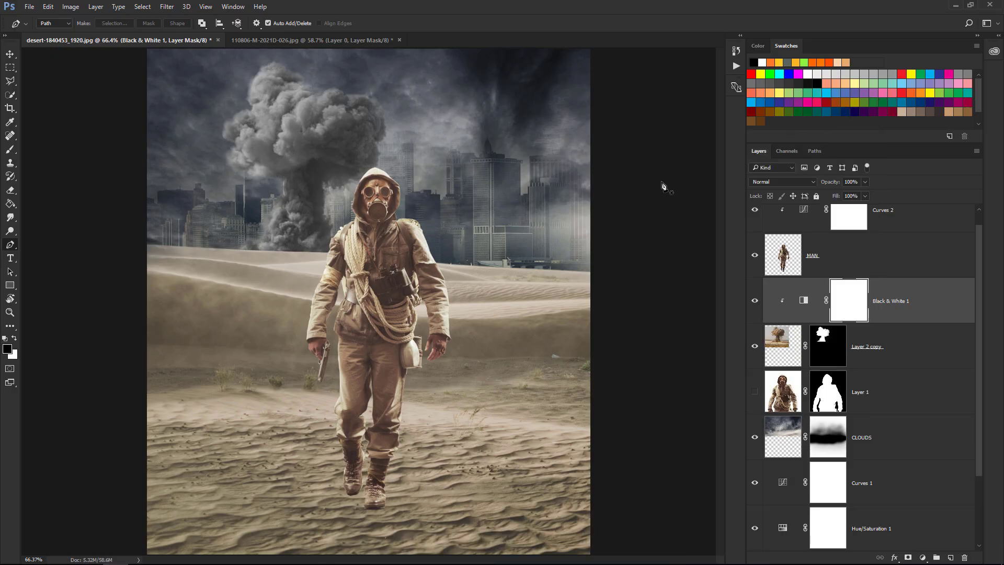
key(v)
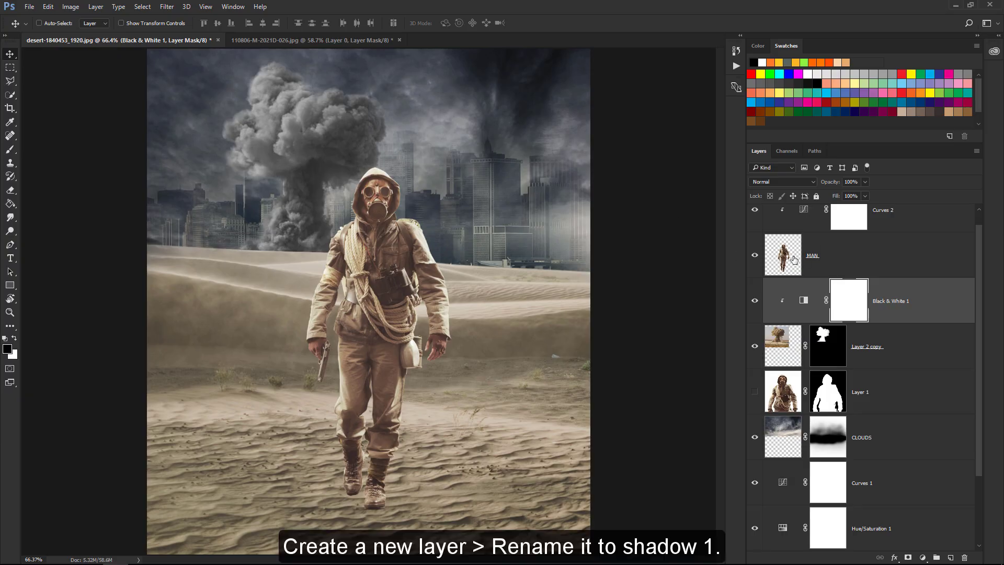
Add a SHADOW 1 layer filled with the man's black silhouette and start Free Transform.
click(950, 558)
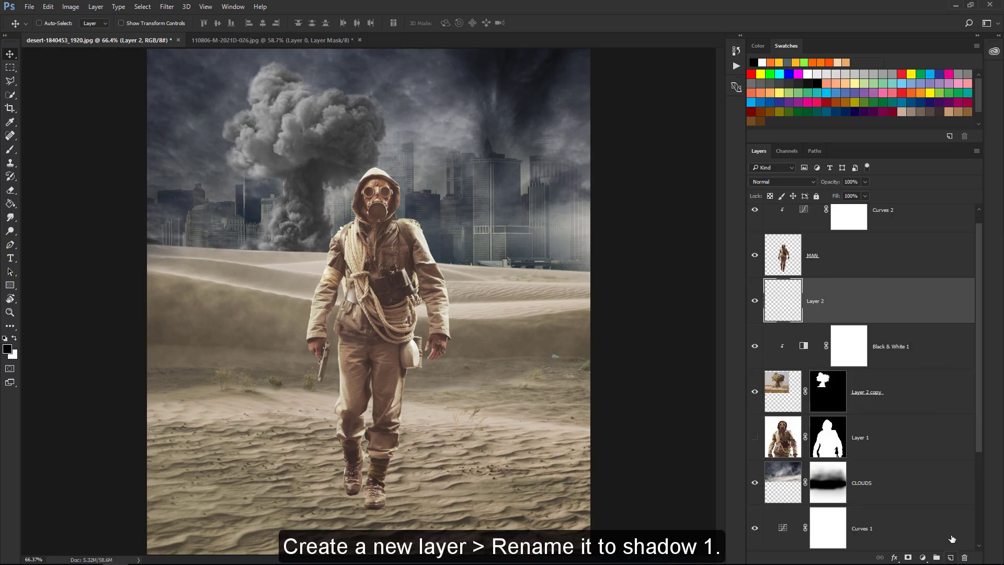
text(s)
text( 1)
key(Return)
key(p)
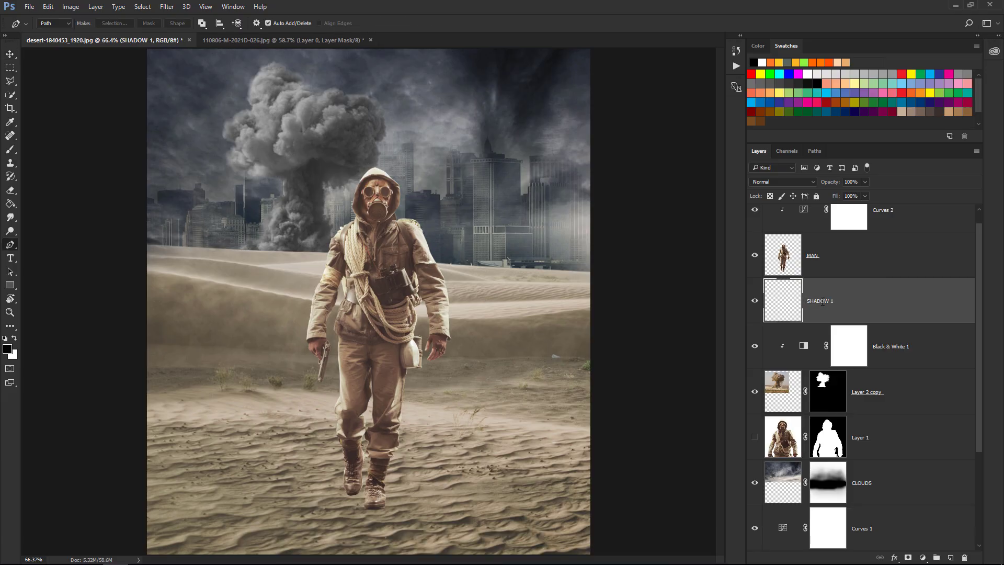
ctrl+click(787, 257)
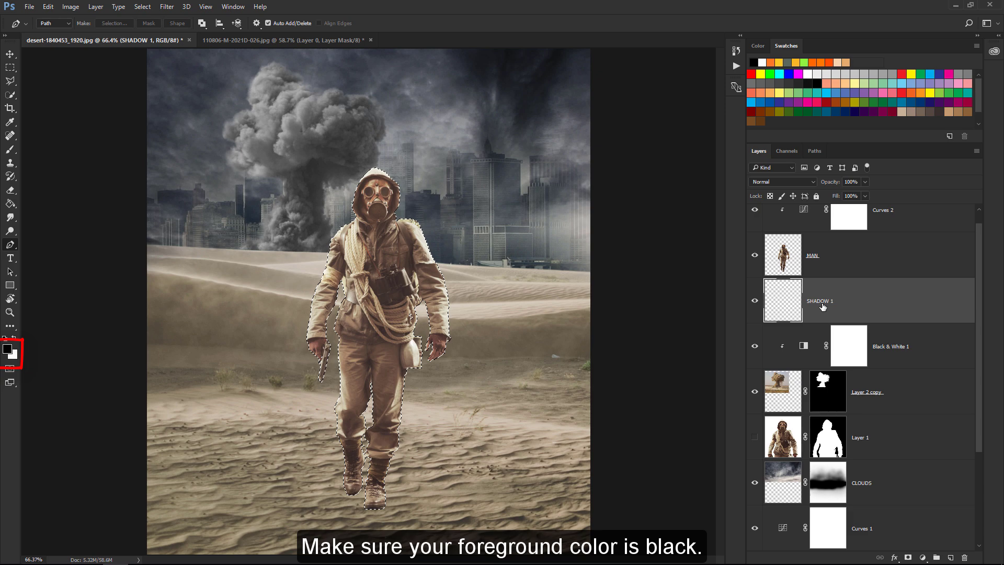
key(alt+BackSpace)
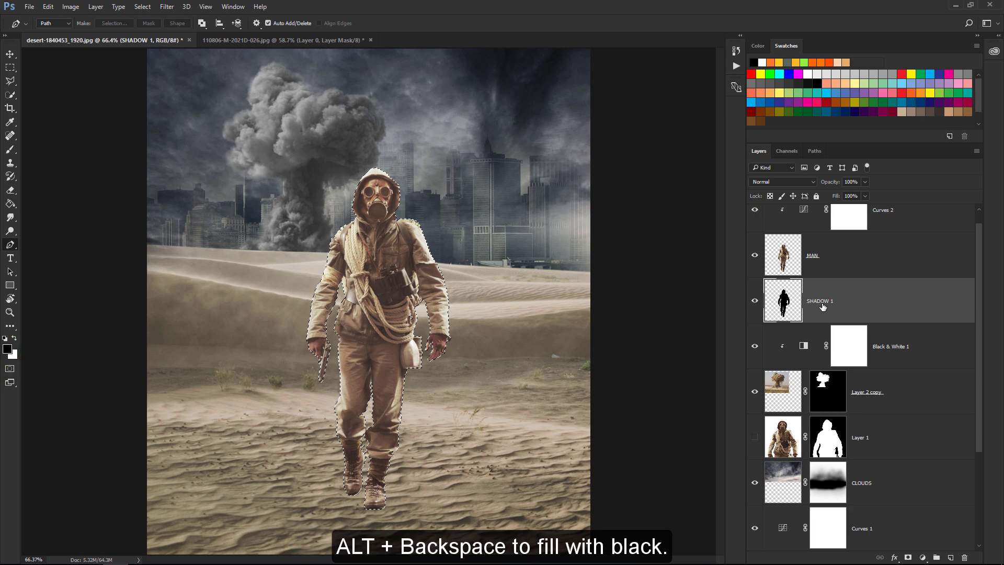
key(ctrl+t)
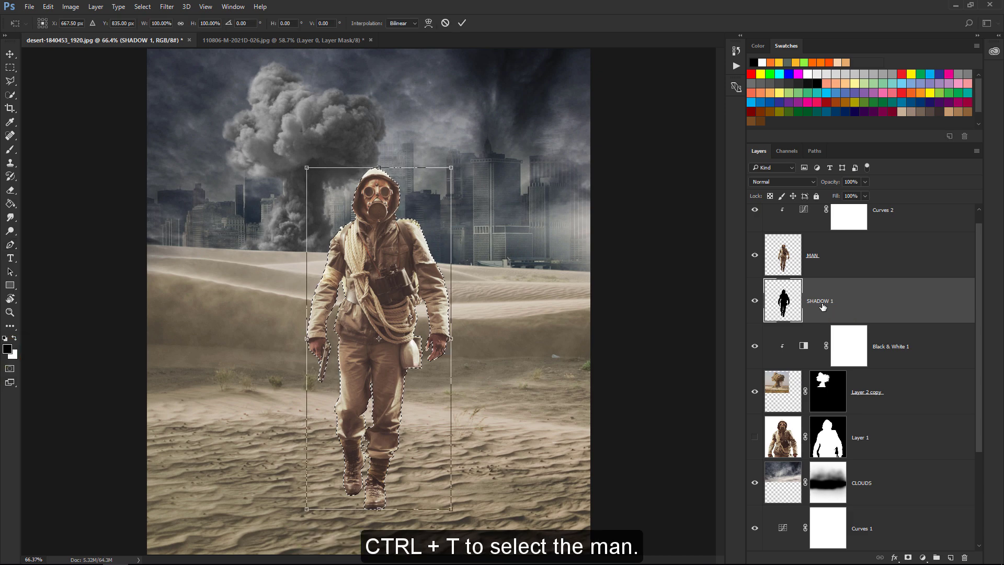
Flip the silhouette vertically and move it down beneath the survivor's boots.
right_click(412, 262)
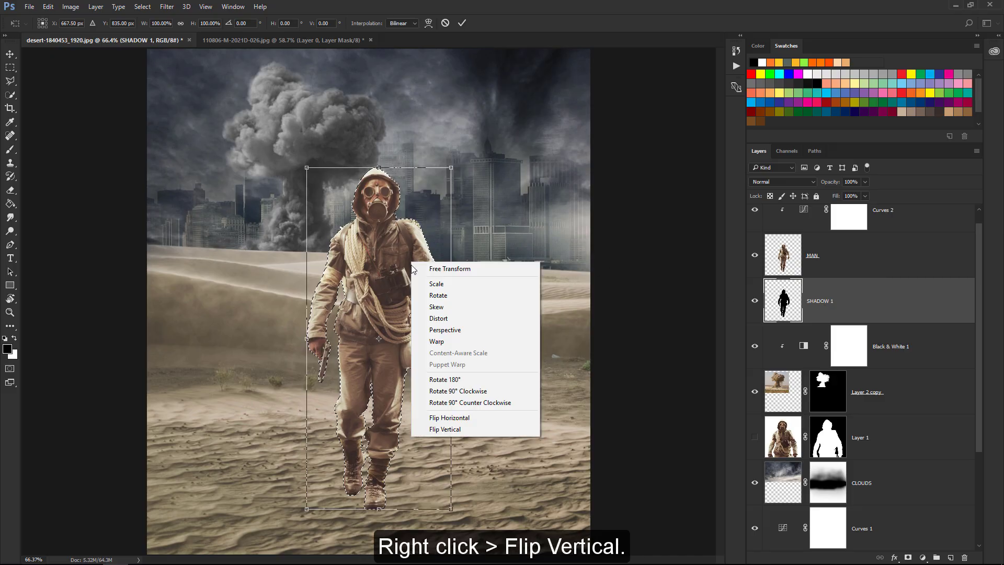
click(431, 429)
drag(403, 272, 393, 546)
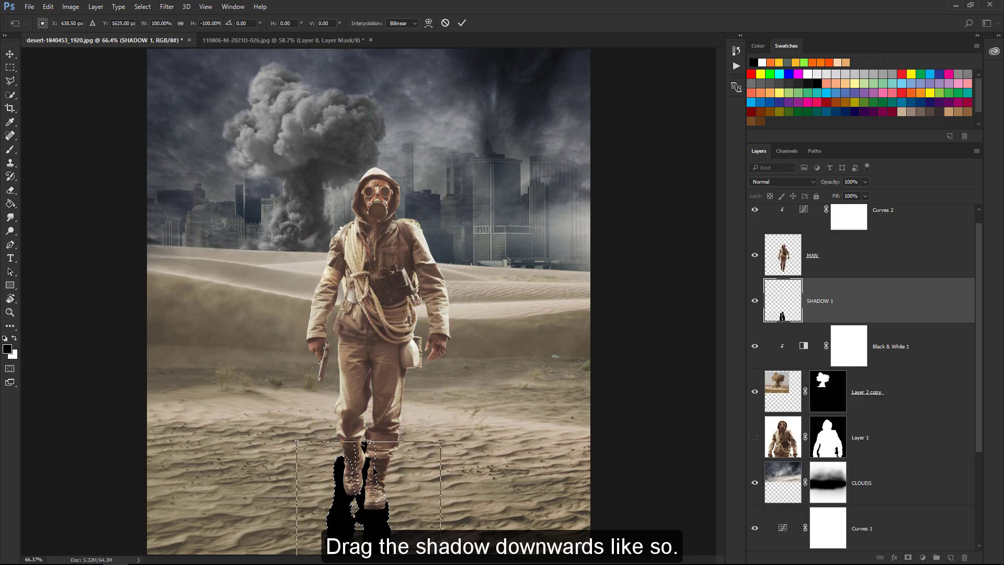
drag(378, 456, 387, 502)
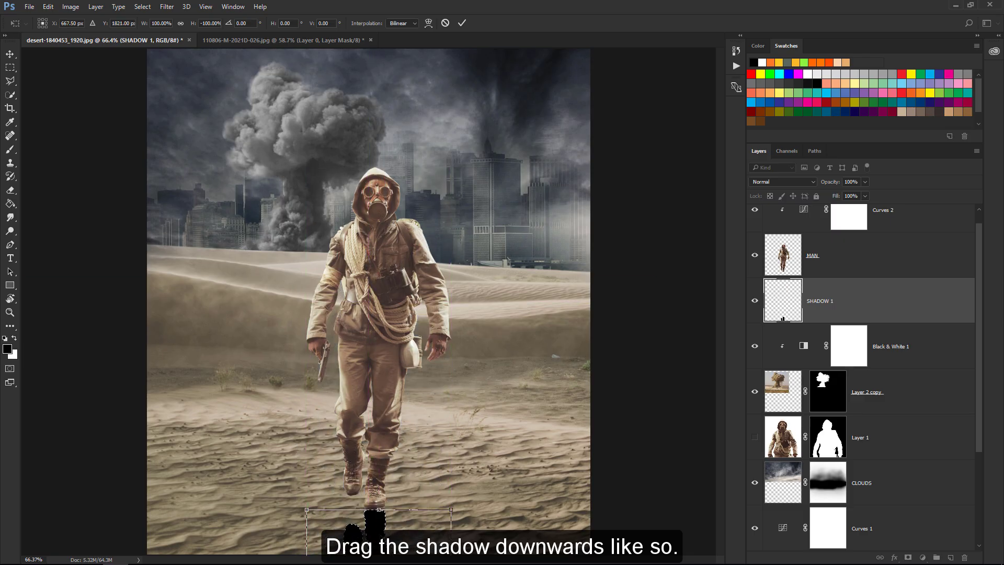
drag(388, 506, 384, 494)
Warp the flipped shadow so its top edge bends up to meet the boots.
right_click(377, 523)
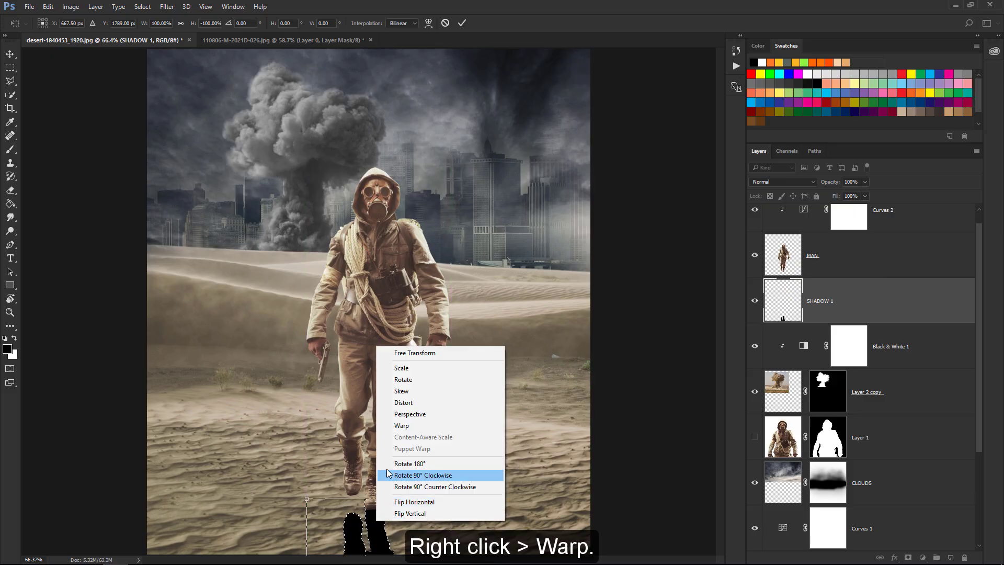
click(401, 425)
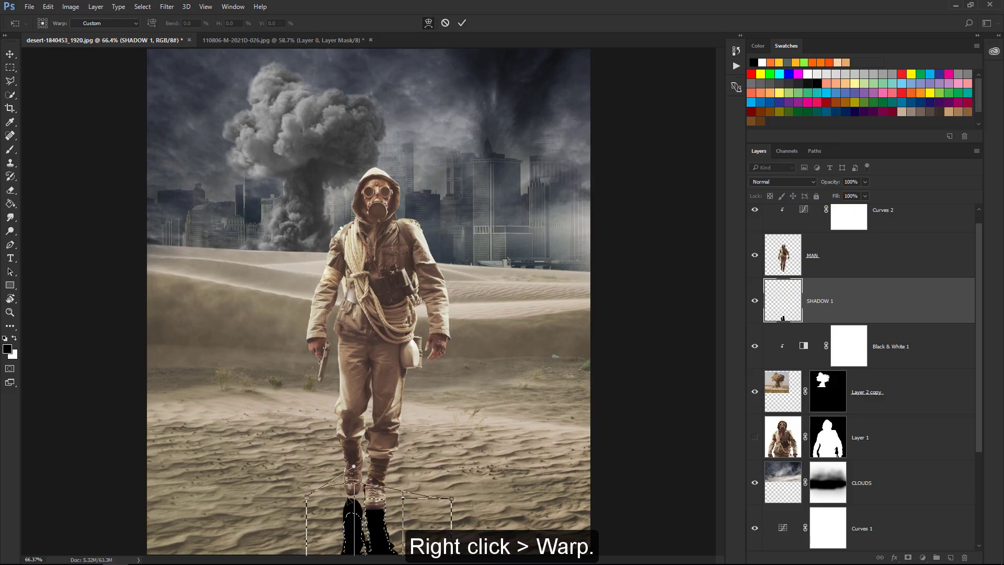
mouse_move(350, 515)
mouse_down()
mouse_move(350, 497)
mouse_move(386, 514)
mouse_up()
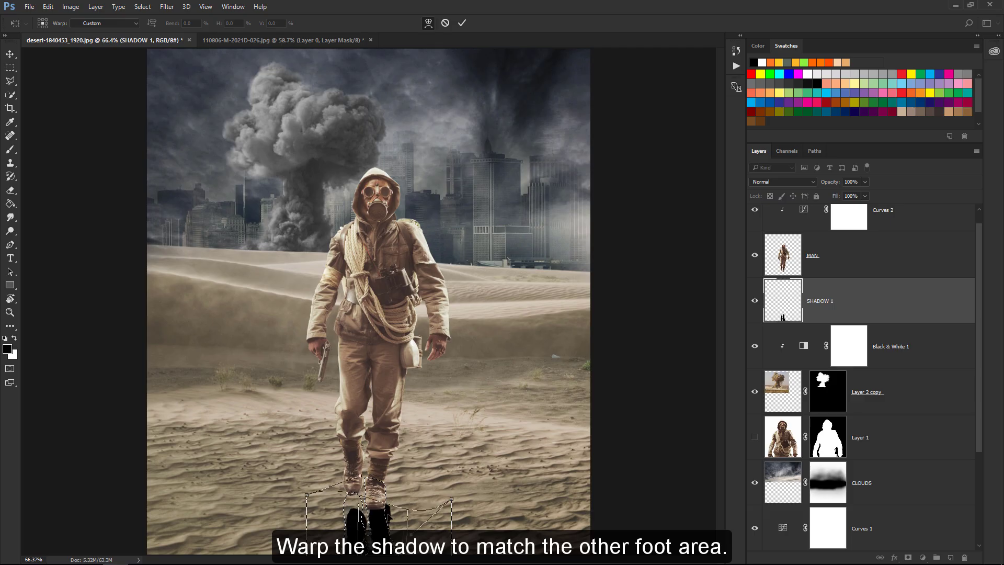
drag(356, 475, 359, 428)
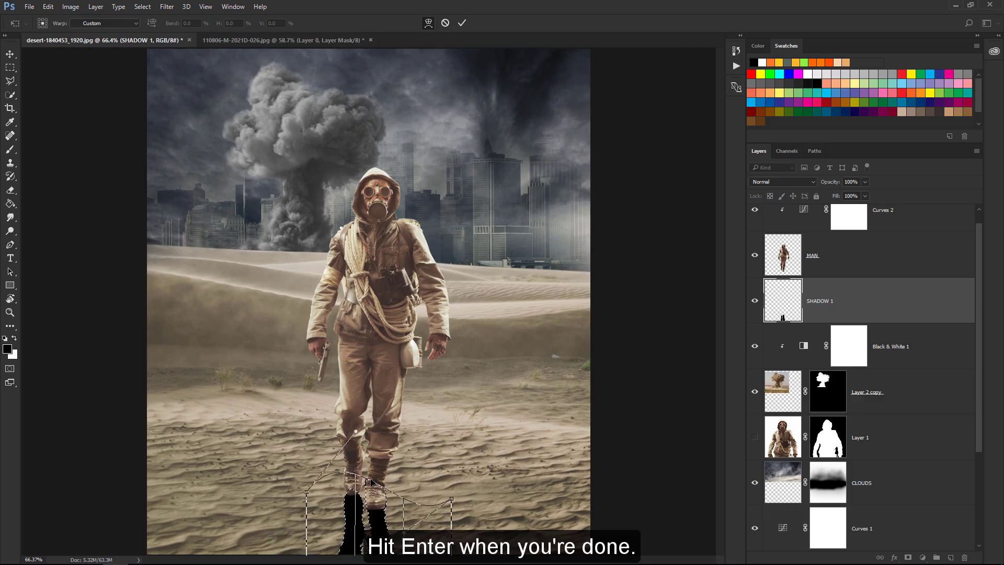
drag(360, 427, 358, 443)
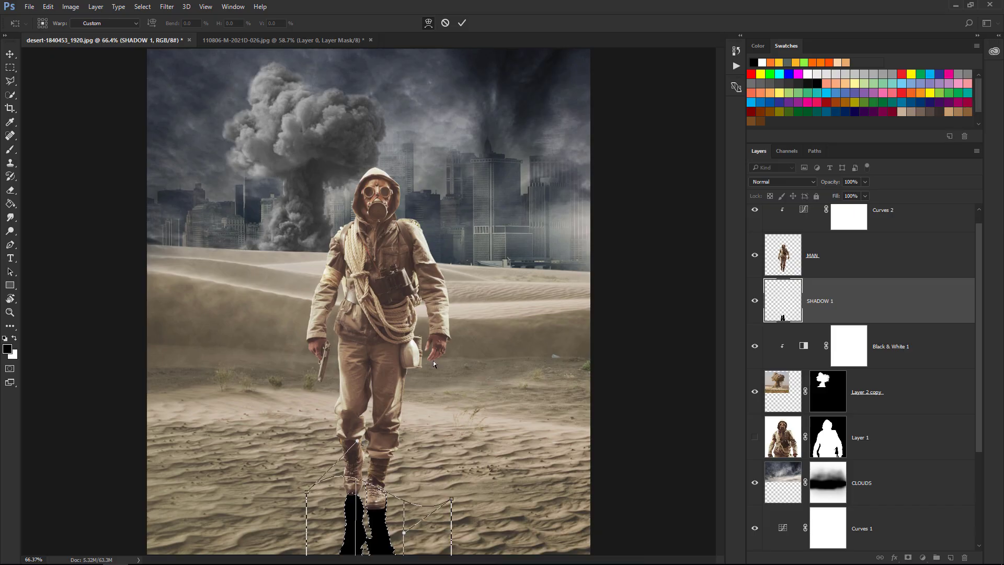
click(462, 23)
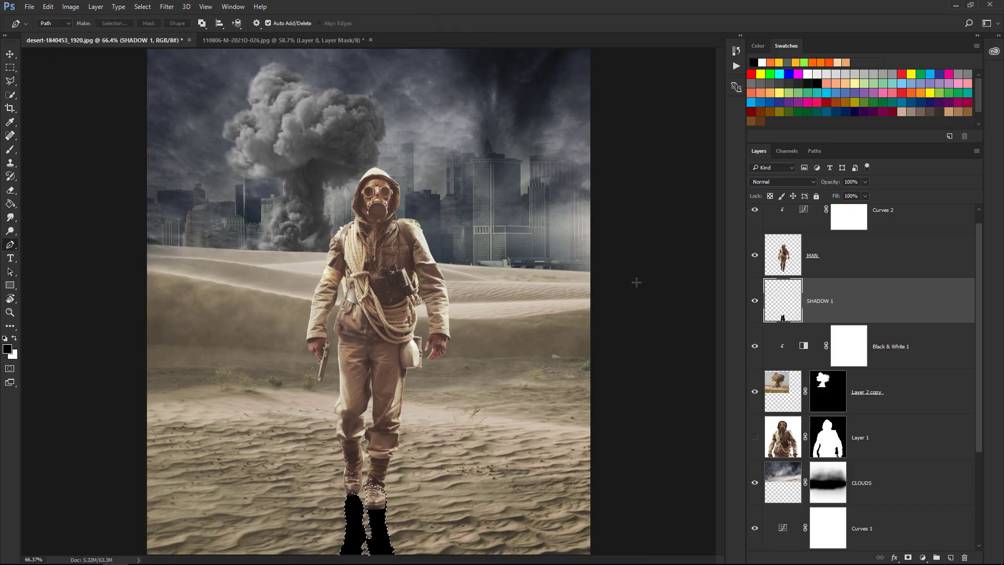
Set SHADOW 1 to 38% opacity and soften it with a ~5 px Gaussian Blur.
key(ctrl+d)
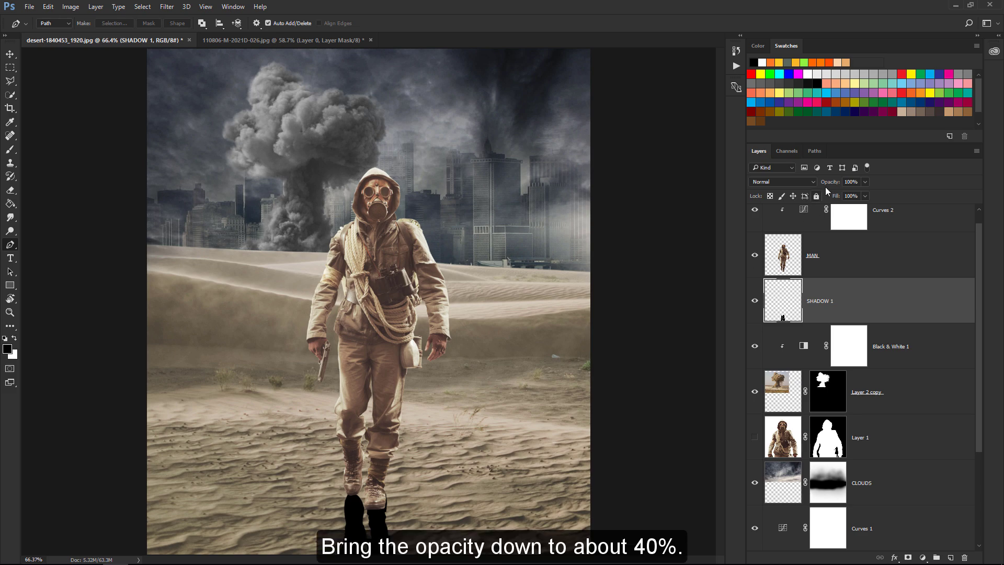
drag(831, 182, 798, 184)
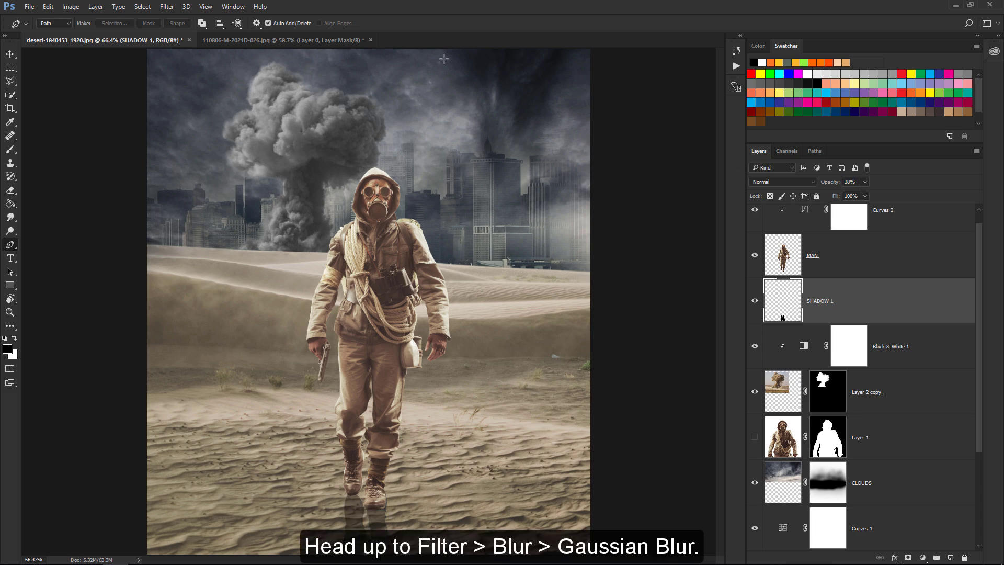
click(167, 6)
mouse_move(171, 122)
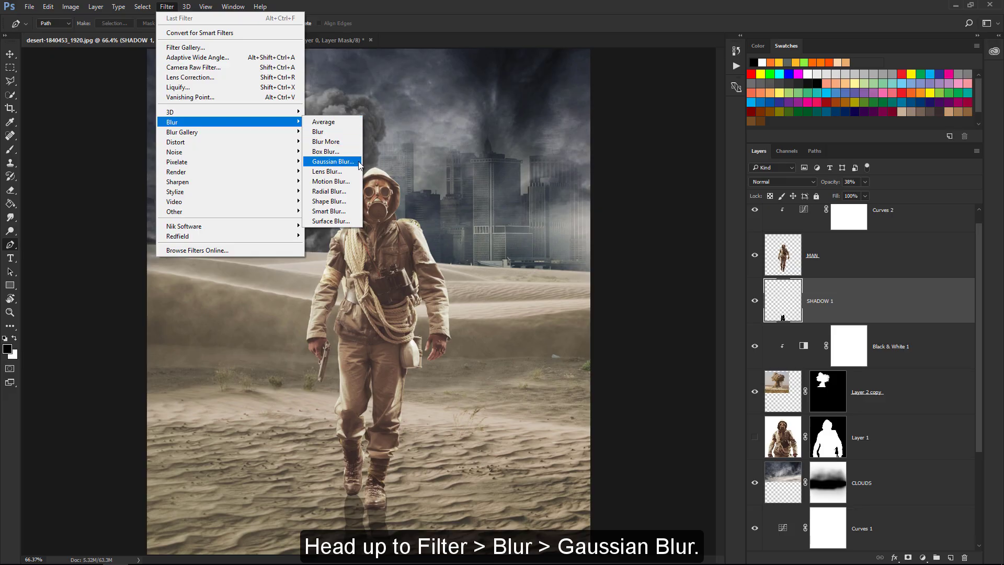
click(333, 162)
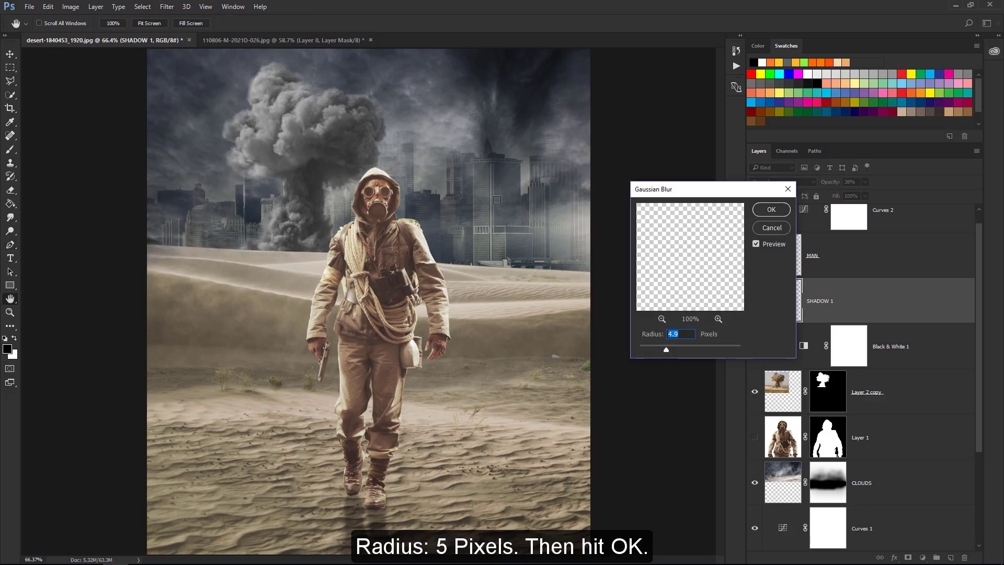
click(770, 210)
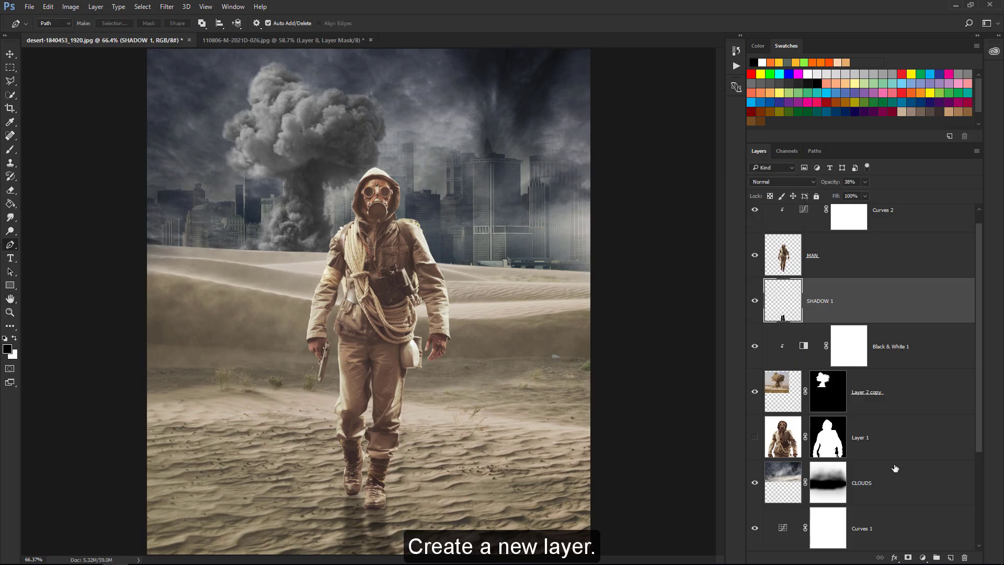
Create a new layer named SHADOW 2 and zoom in on the survivor's boots.
click(951, 557)
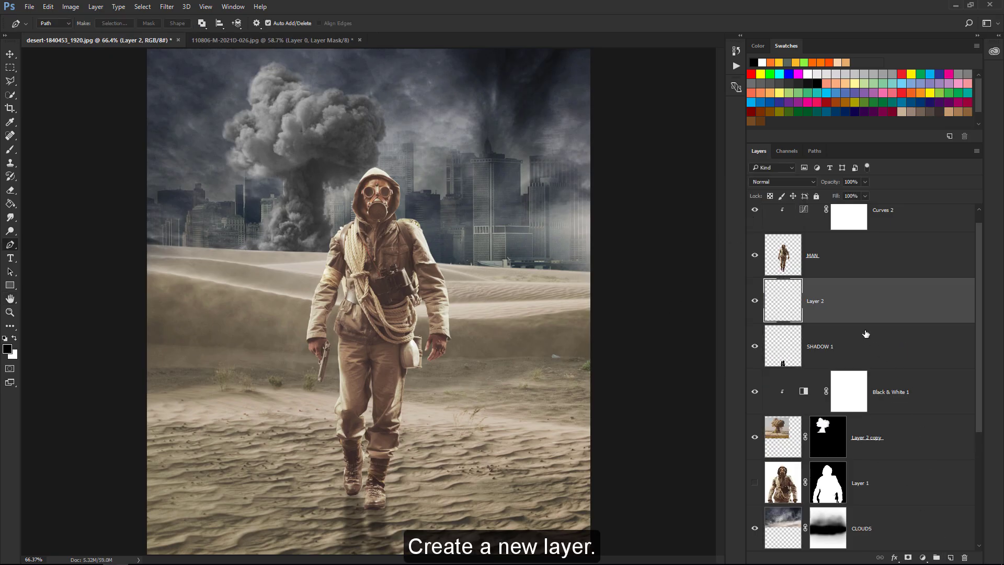
double_click(815, 302)
text(SHADOW)
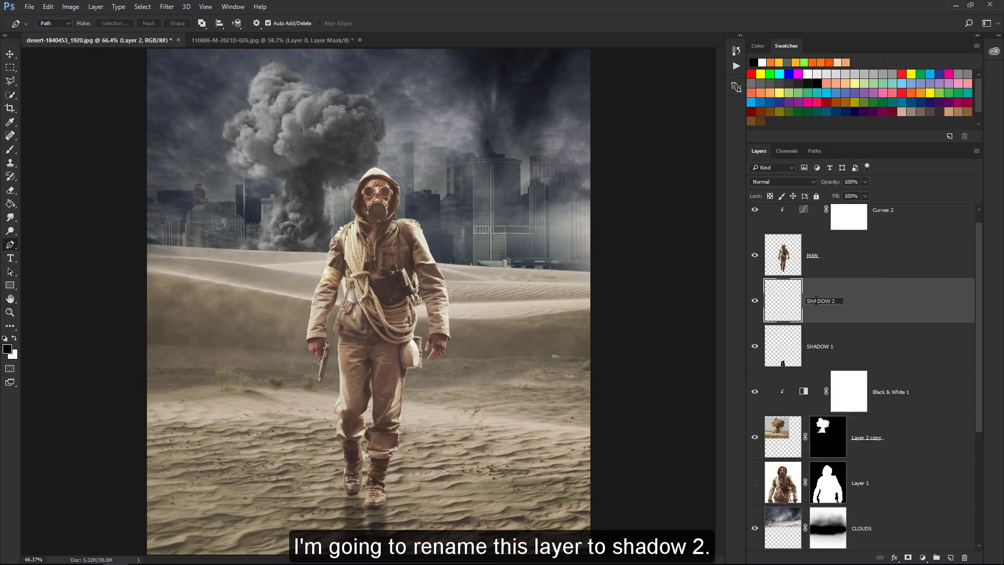
key(Return)
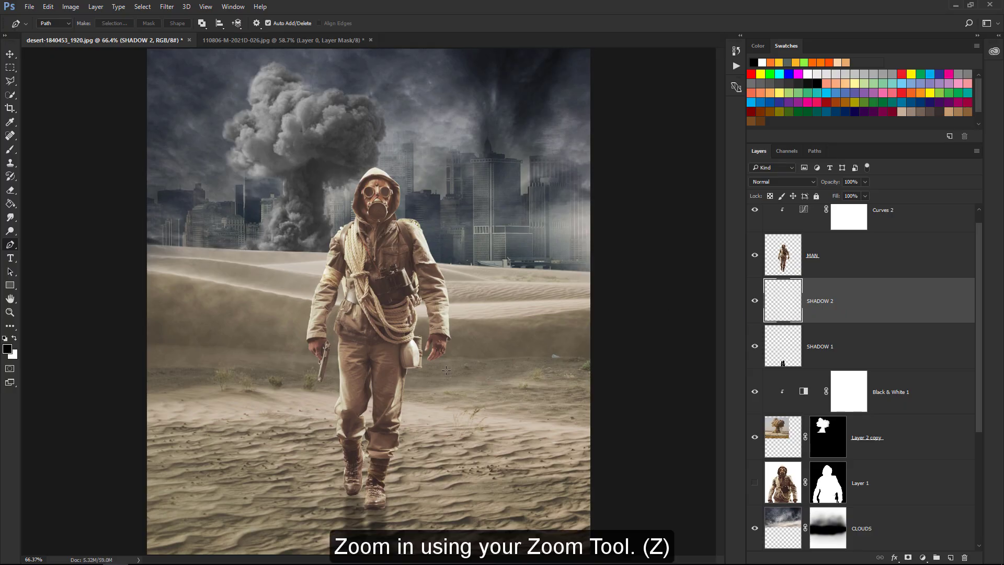
key(z)
mouse_move(352, 479)
mouse_down()
mouse_move(414, 503)
mouse_move(413, 391)
mouse_up()
key(p)
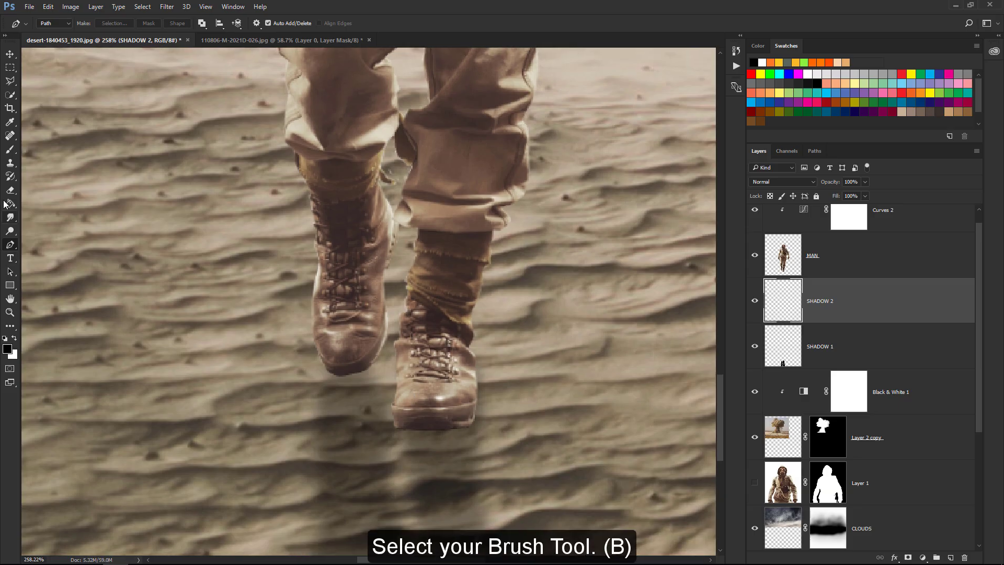
Paint soft shadows under the boots with a 50% brush, then set the layer to 73% opacity.
click(8, 152)
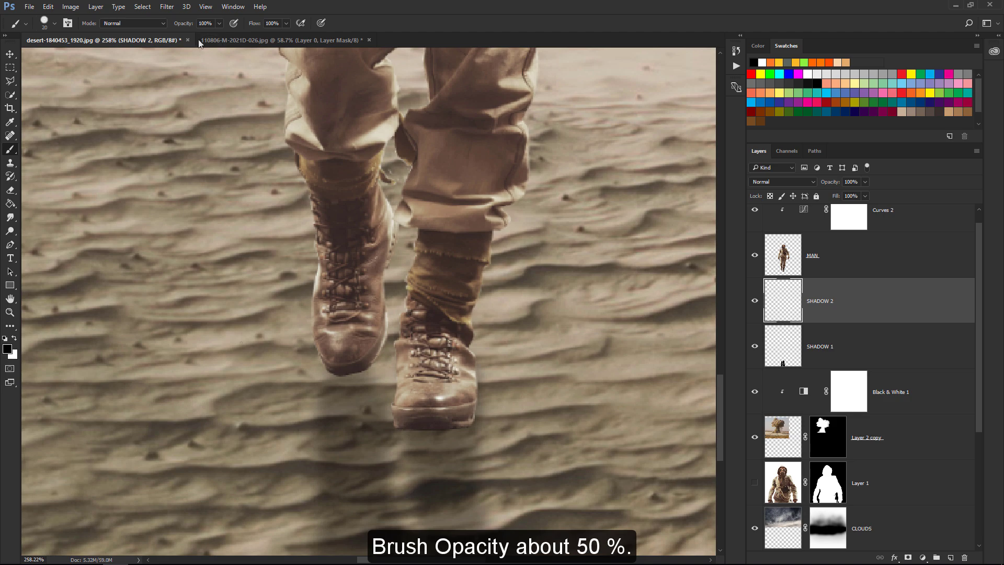
drag(186, 23, 165, 26)
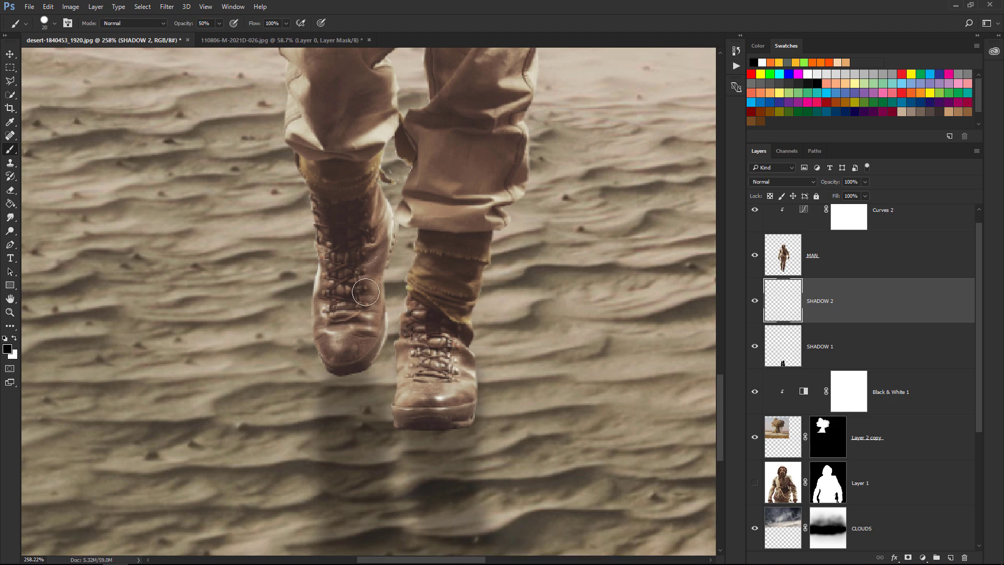
key(bracketleft)
key(bracketright)
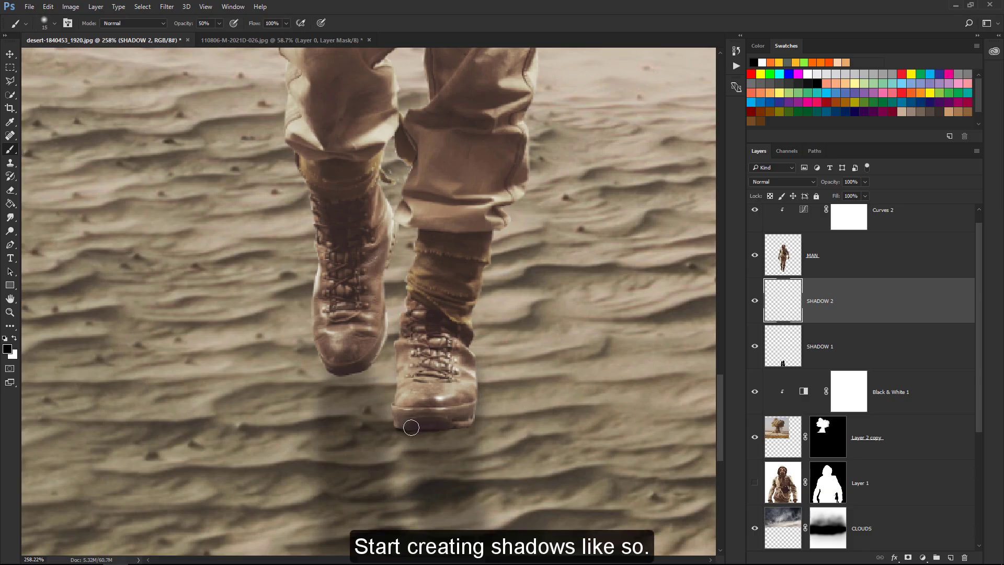
key(bracketright)
key(bracketright)
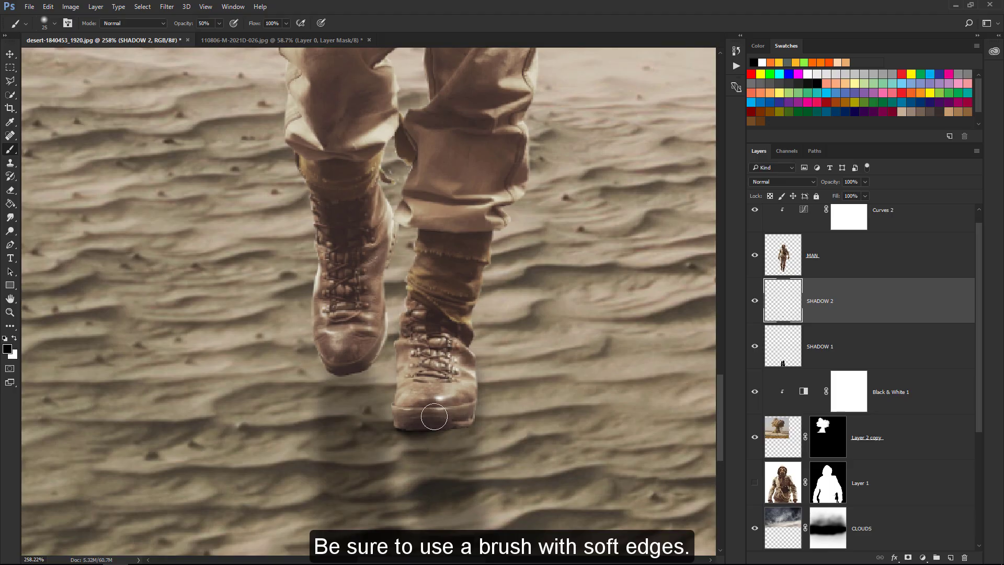
drag(379, 374, 330, 369)
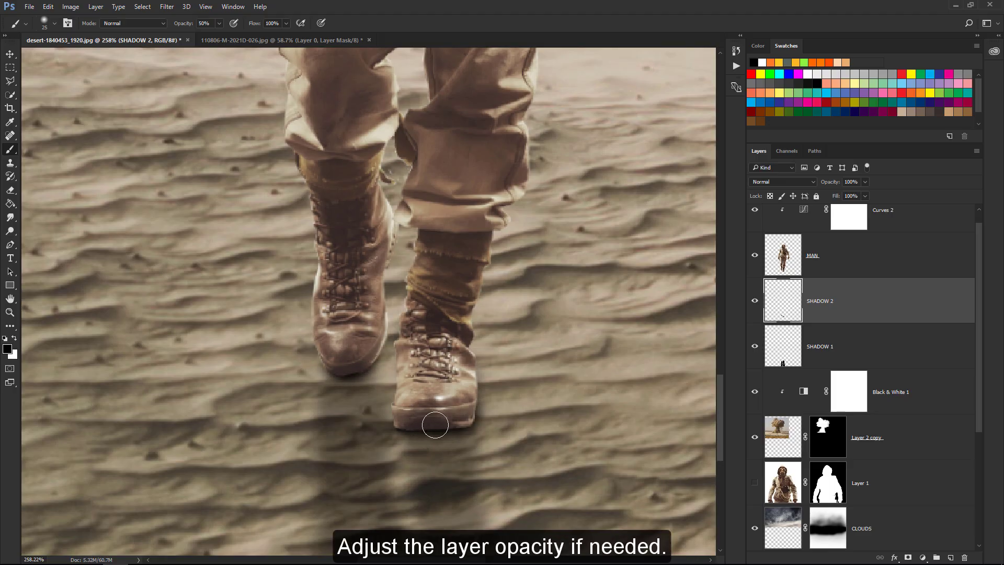
drag(833, 181, 818, 182)
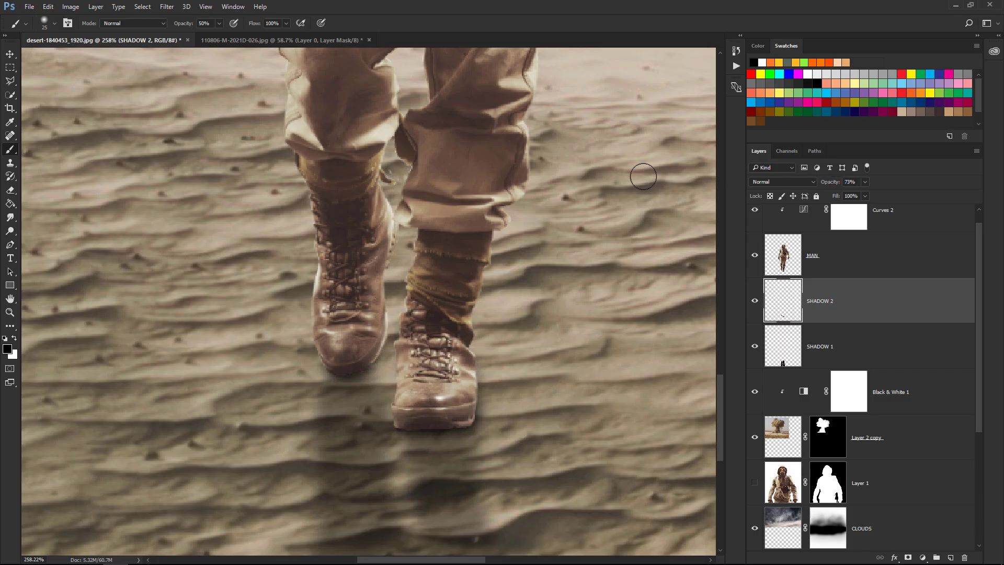
key(ctrl+0)
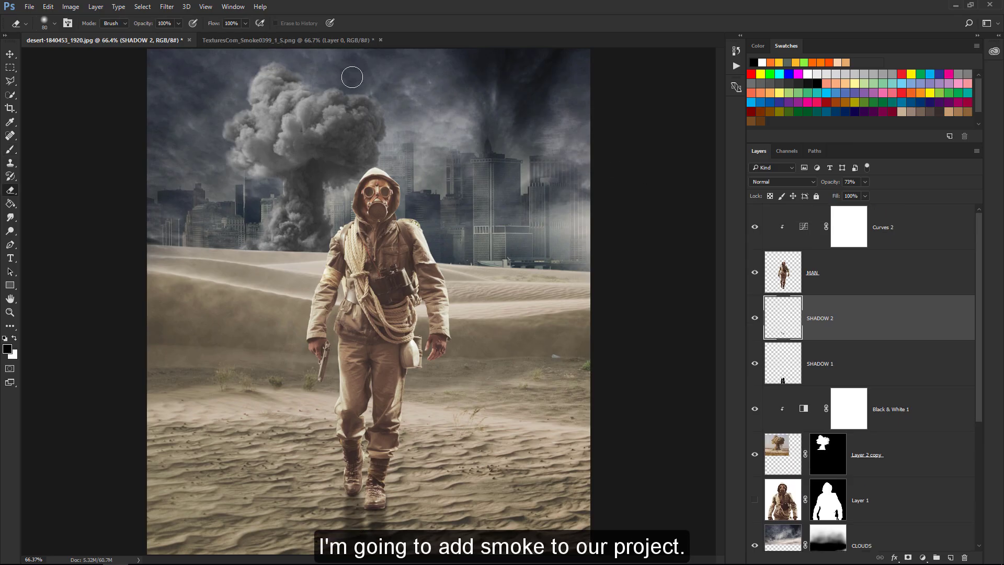
Drag the smoke image into the desert composite.
click(322, 40)
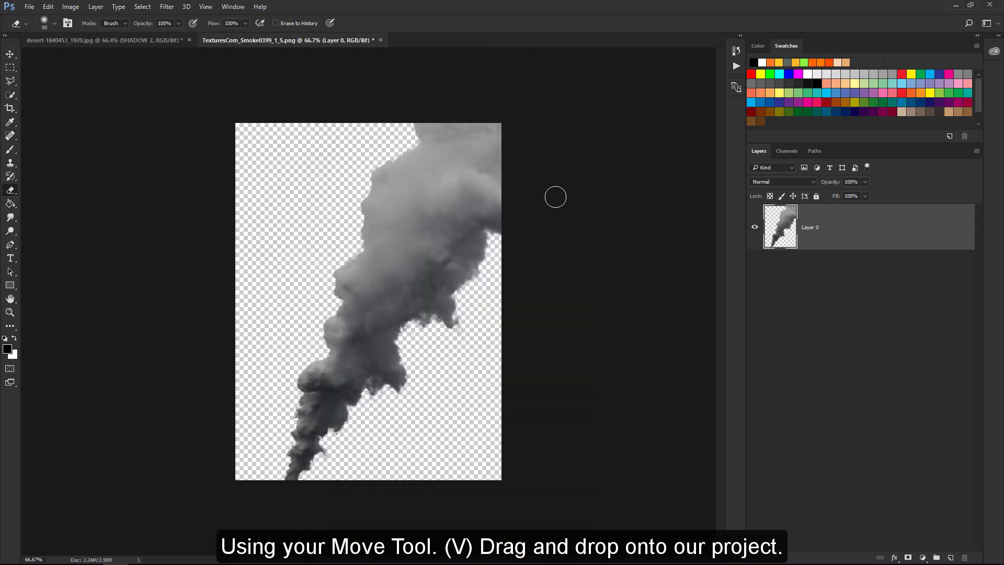
key(v)
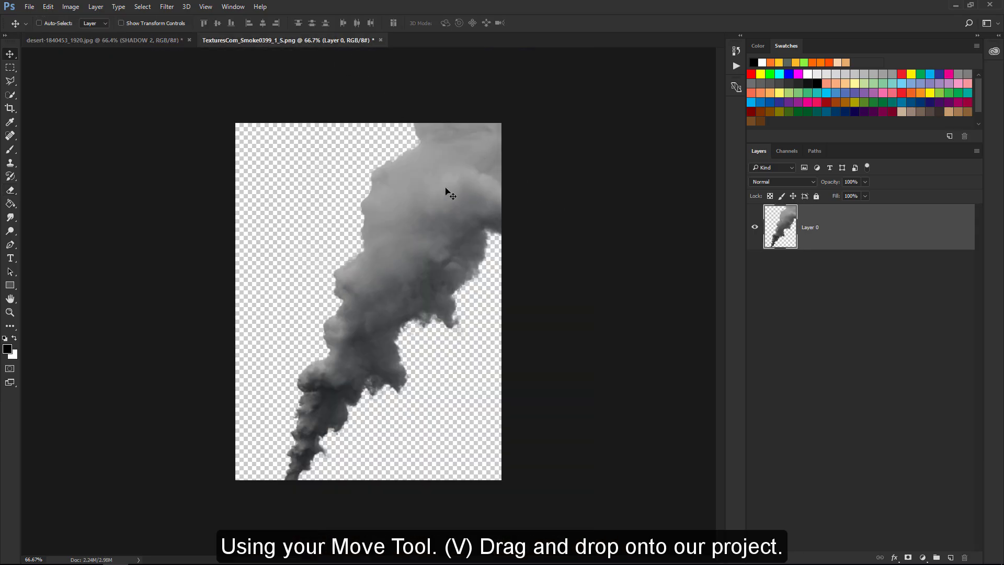
mouse_move(436, 192)
mouse_down()
mouse_move(155, 44)
mouse_move(244, 74)
mouse_up()
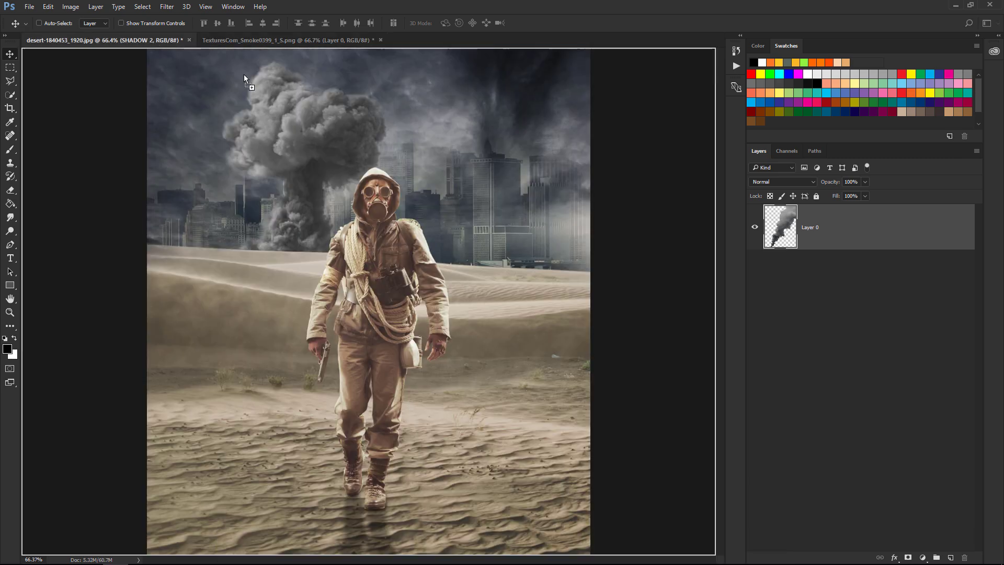
drag(525, 110, 531, 101)
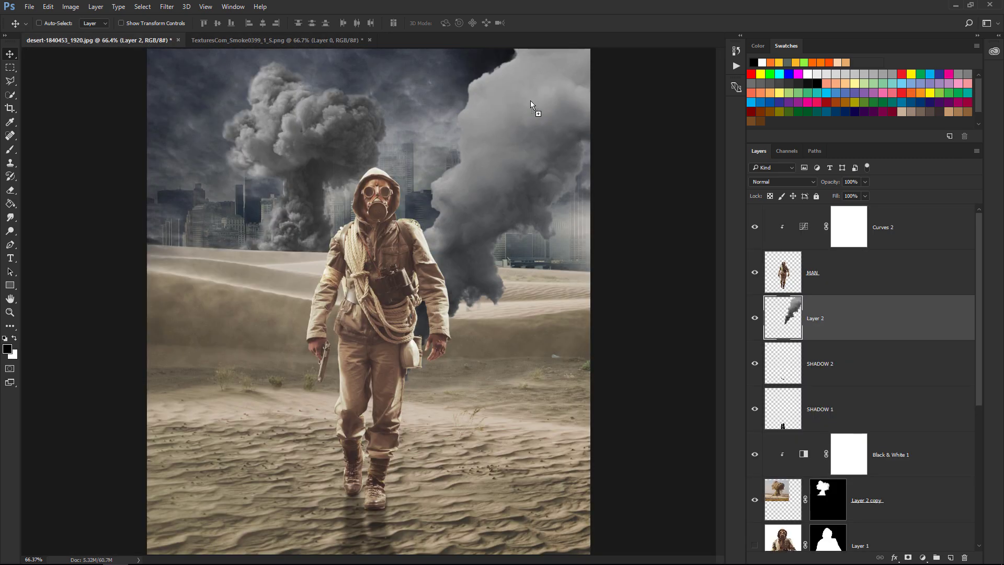
Shrink the smoke to about half size and rotate it clockwise at the upper right.
key(ctrl)
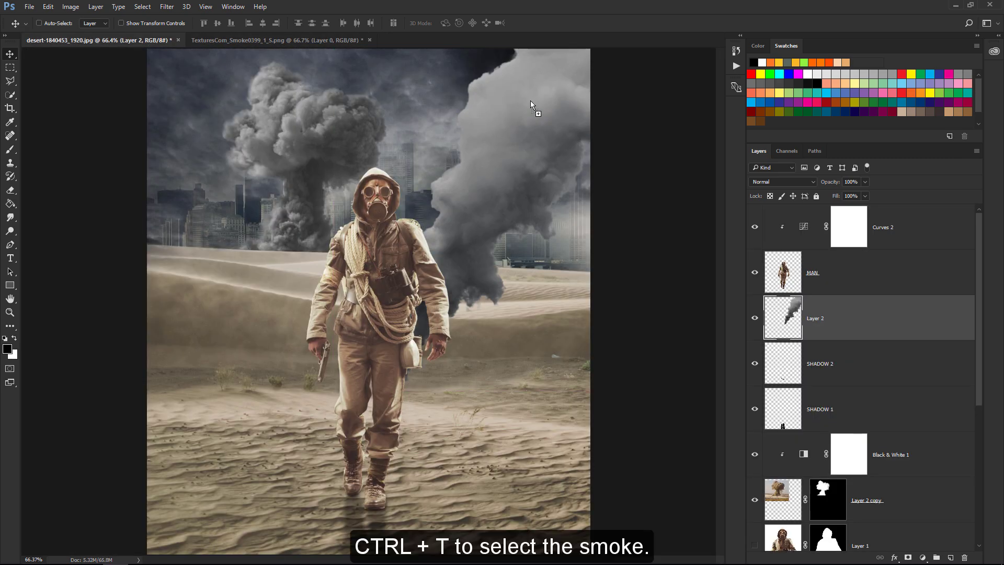
key(ctrl+t)
key(ctrl+0)
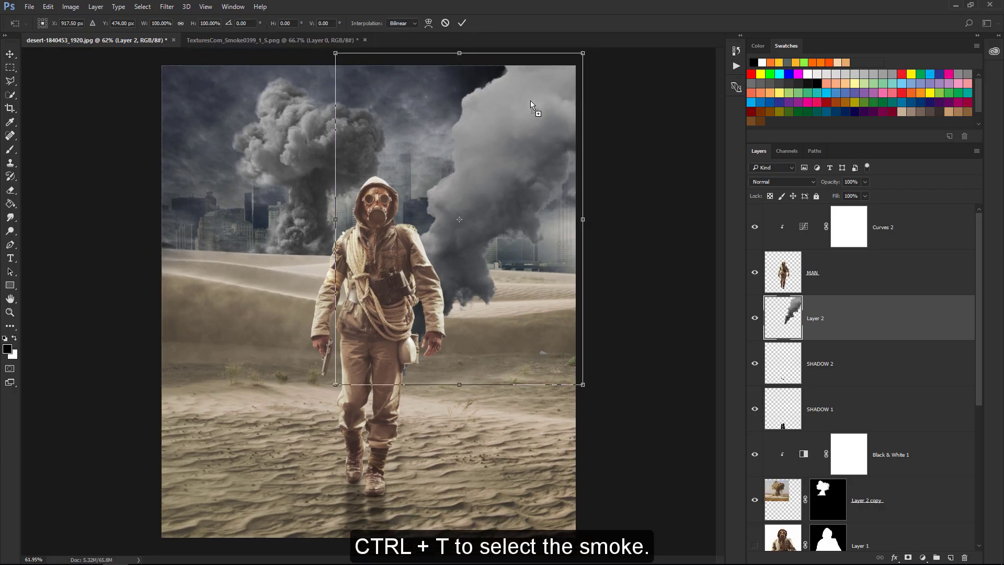
drag(498, 224, 495, 236)
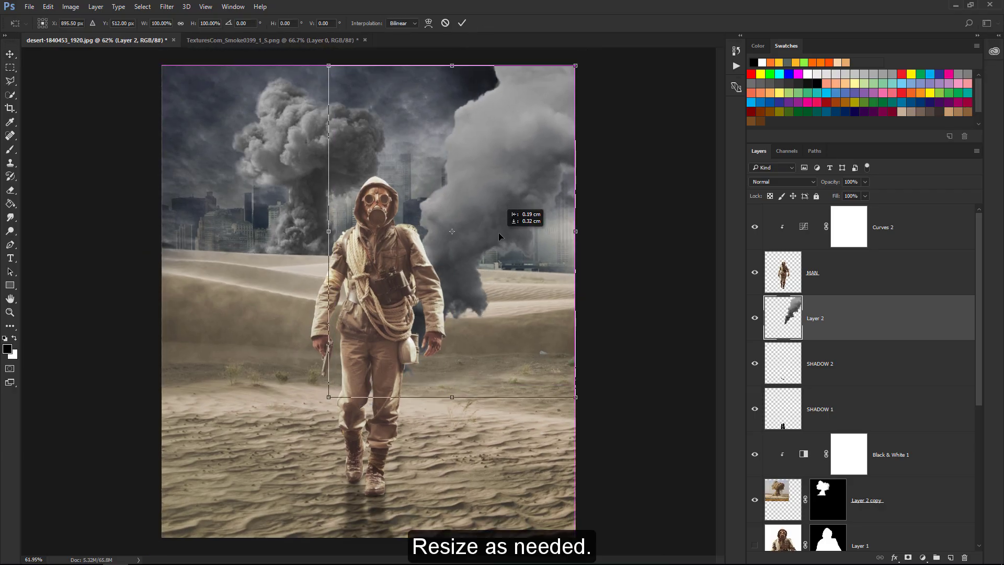
drag(330, 396, 486, 186)
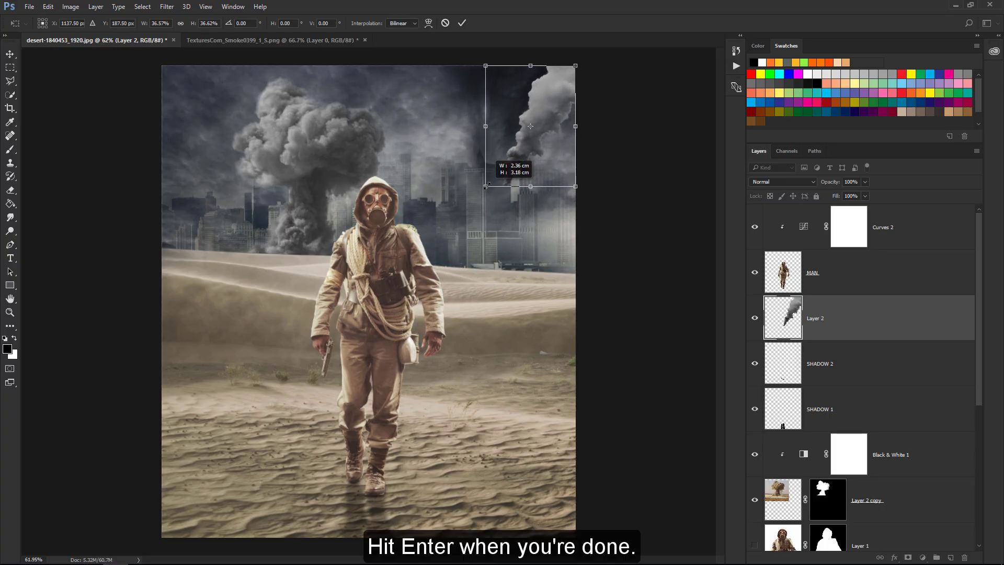
drag(616, 108, 617, 136)
key(Return)
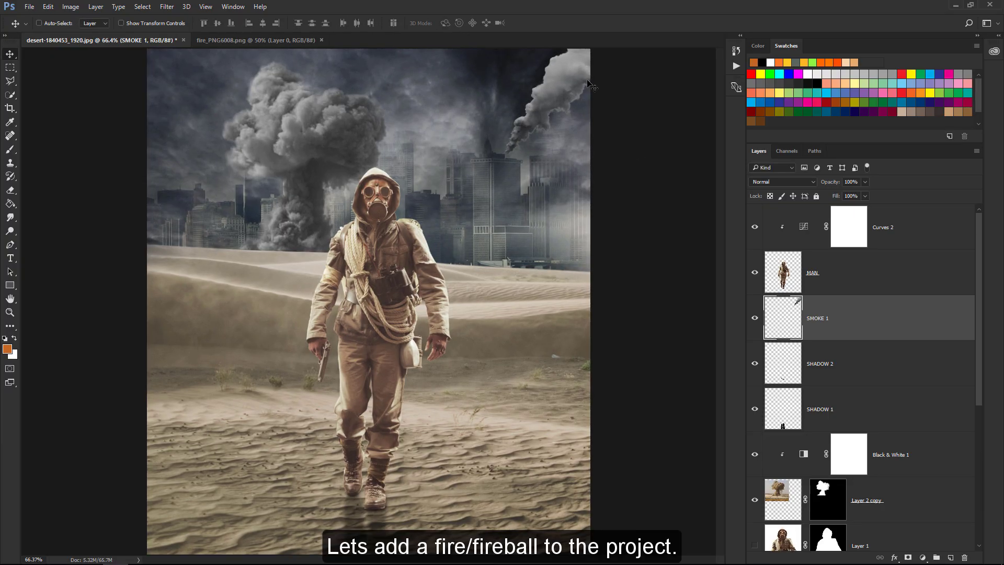
Drag the fire_PNG6008 image into the composite above the smoke plume.
click(297, 41)
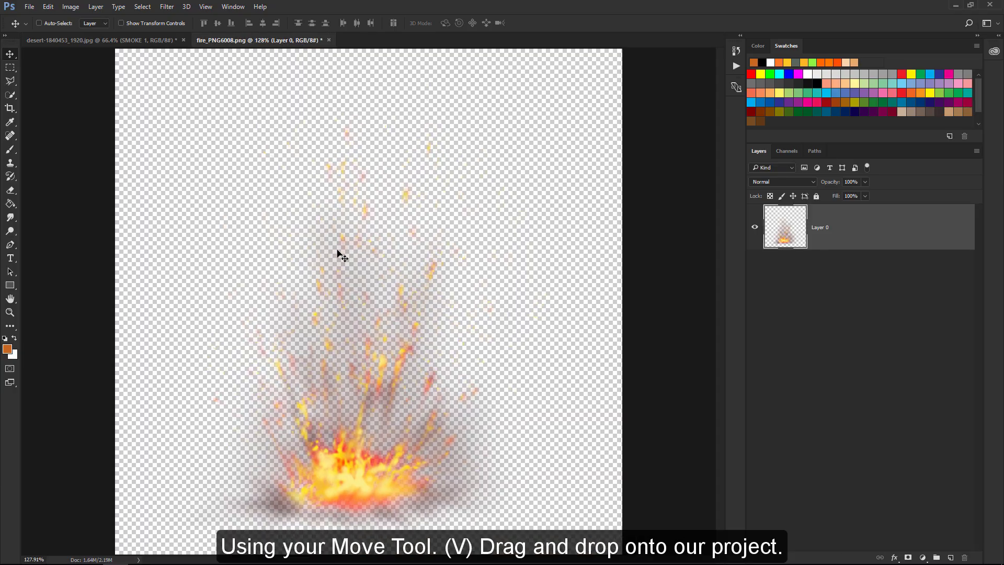
mouse_move(370, 277)
mouse_down()
mouse_move(170, 40)
mouse_move(287, 83)
mouse_up()
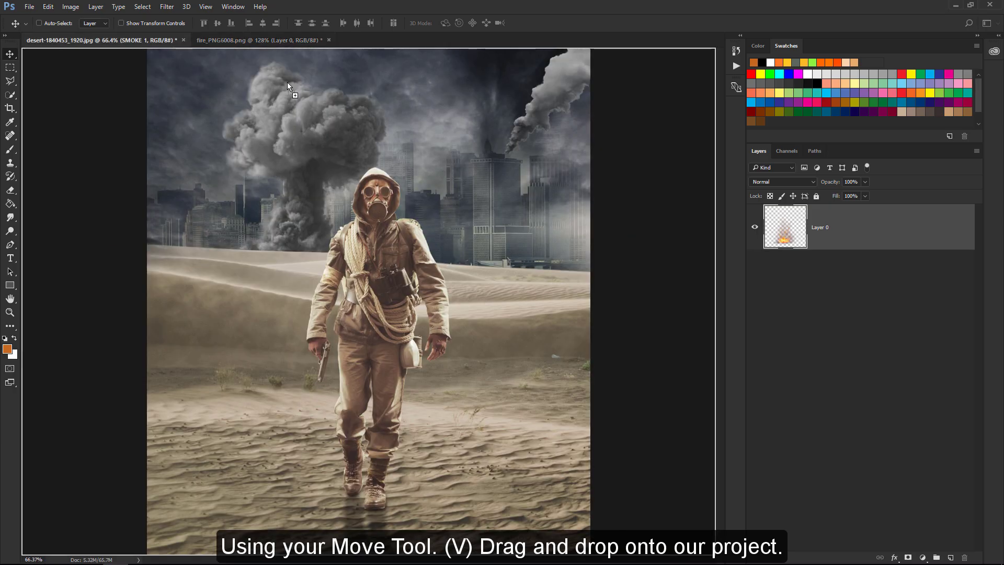
drag(484, 134, 496, 135)
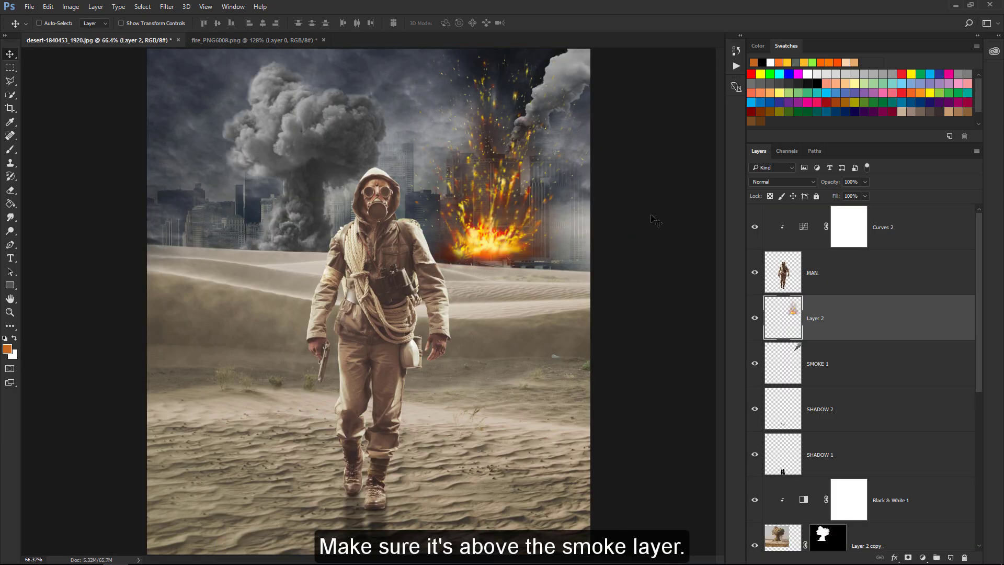
click(754, 365)
click(754, 364)
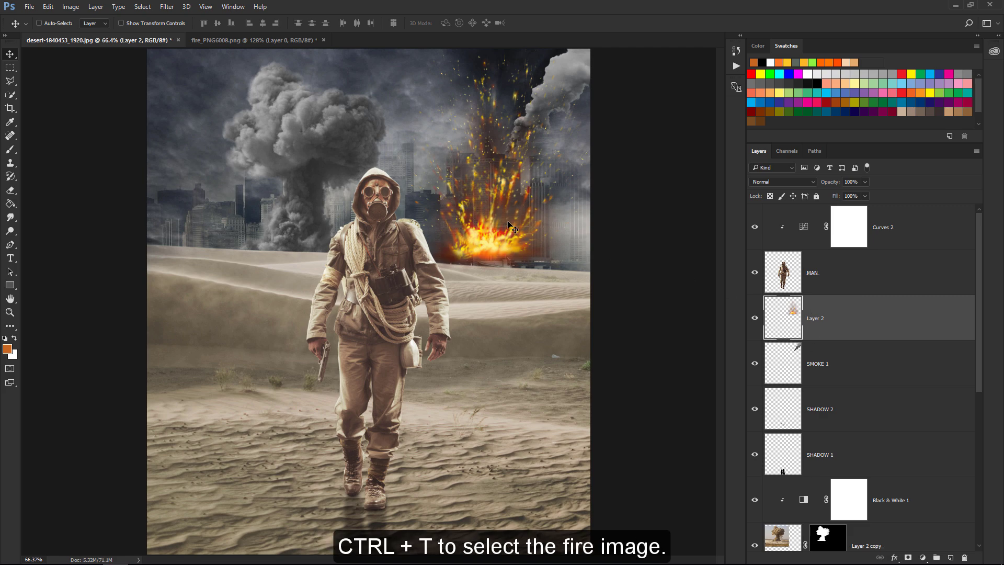
Tilt the fire about 30°, shrink it to a fifth, and place it at the right plume.
key(ctrl+t)
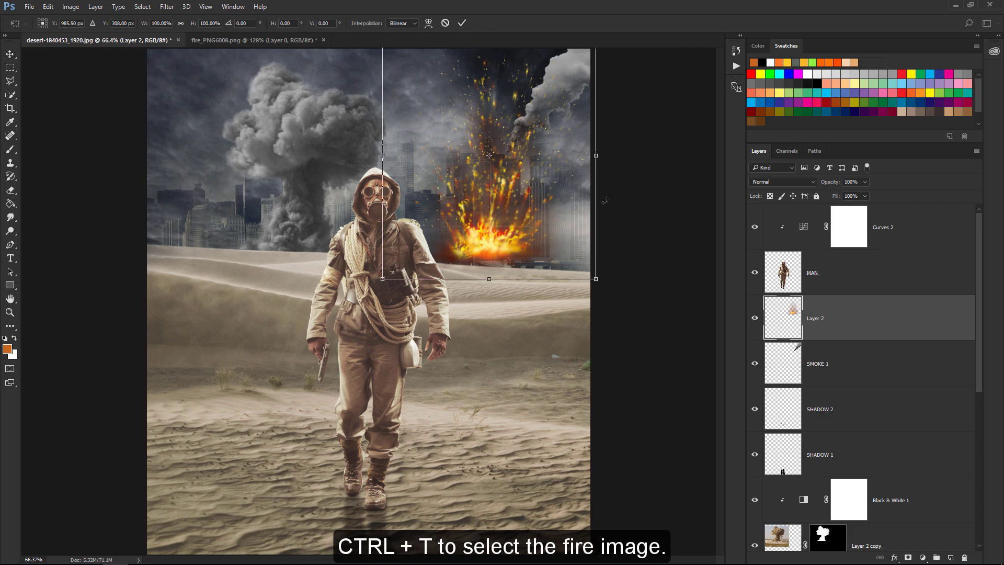
drag(605, 201, 620, 231)
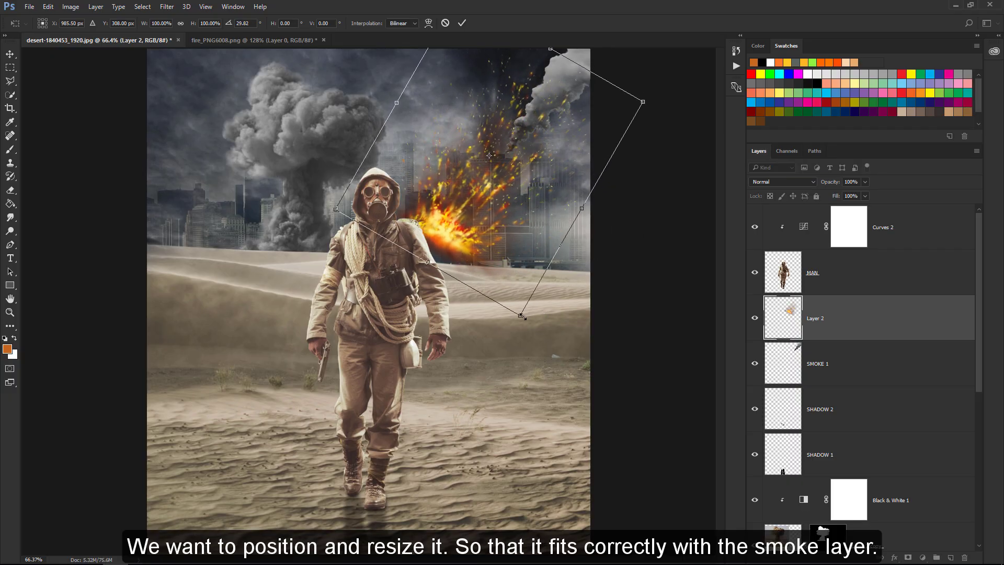
drag(521, 316, 483, 195)
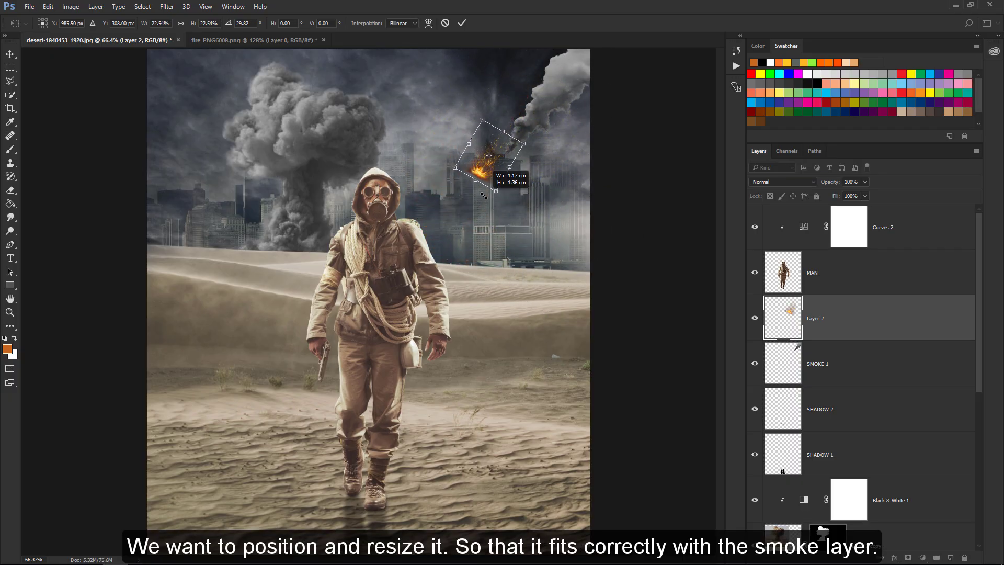
mouse_move(510, 149)
mouse_down()
mouse_move(537, 125)
mouse_move(528, 140)
mouse_up()
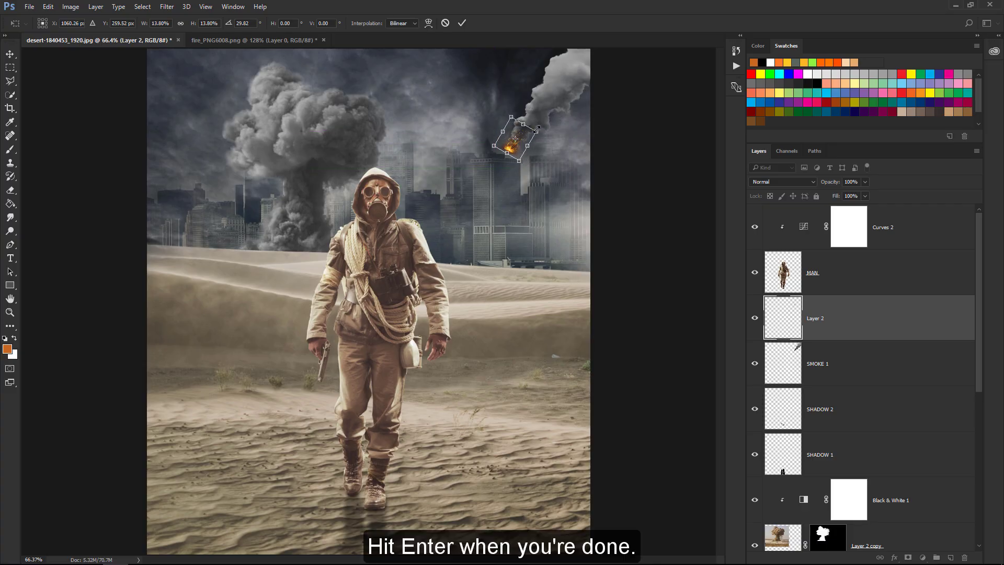
click(462, 23)
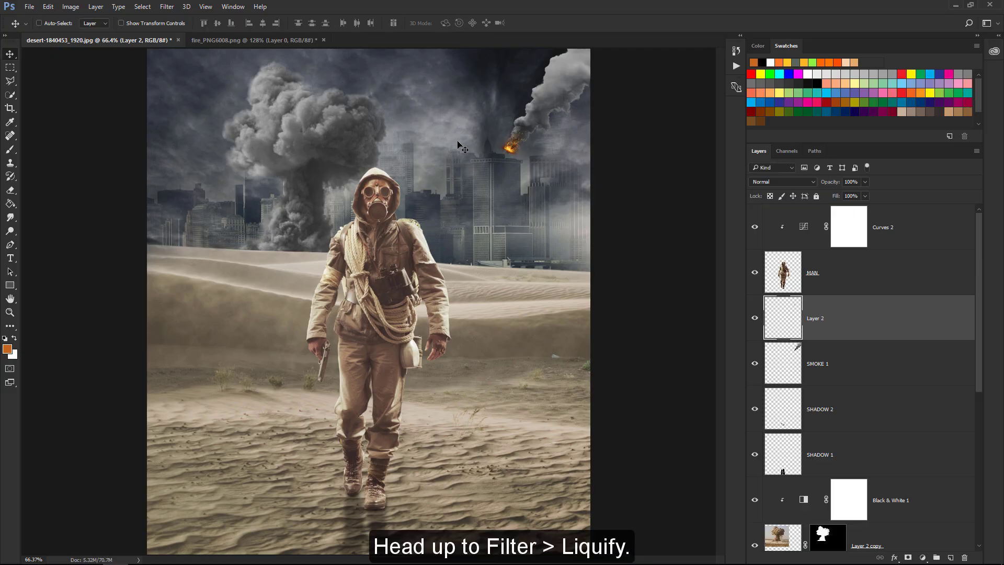
Push the flame into a round fireball with Liquify's Forward Warp at brush size 20.
click(168, 7)
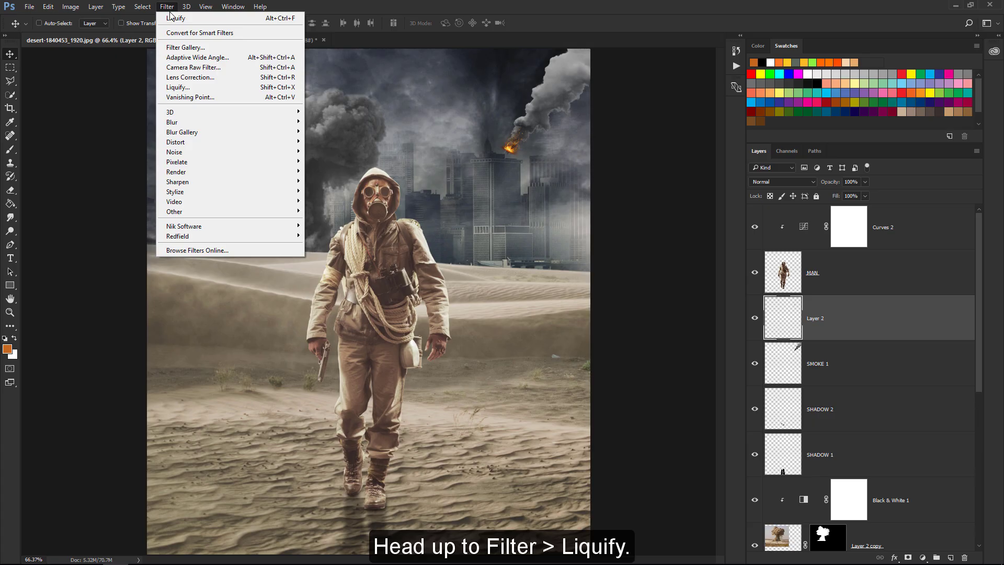
click(183, 87)
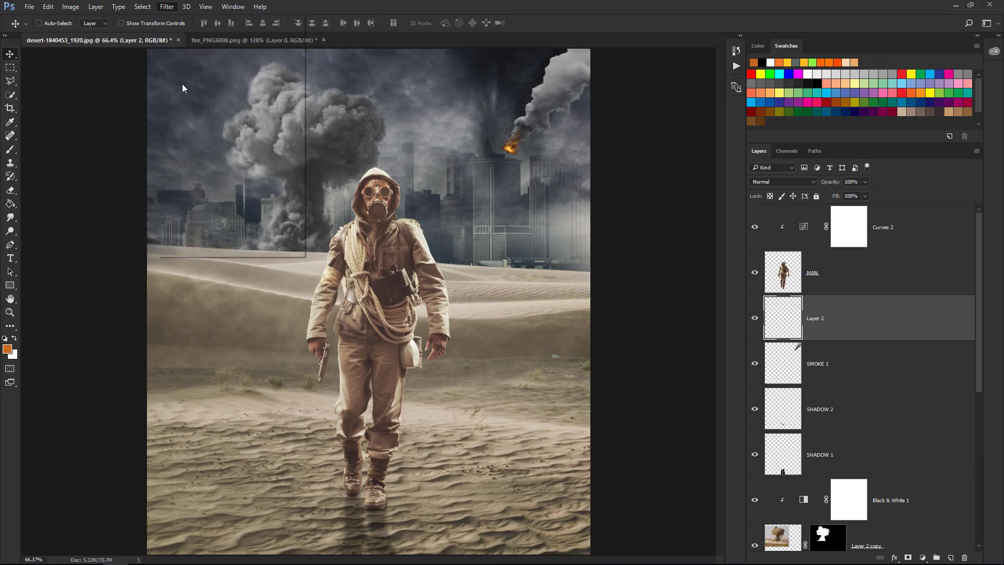
click(16, 27)
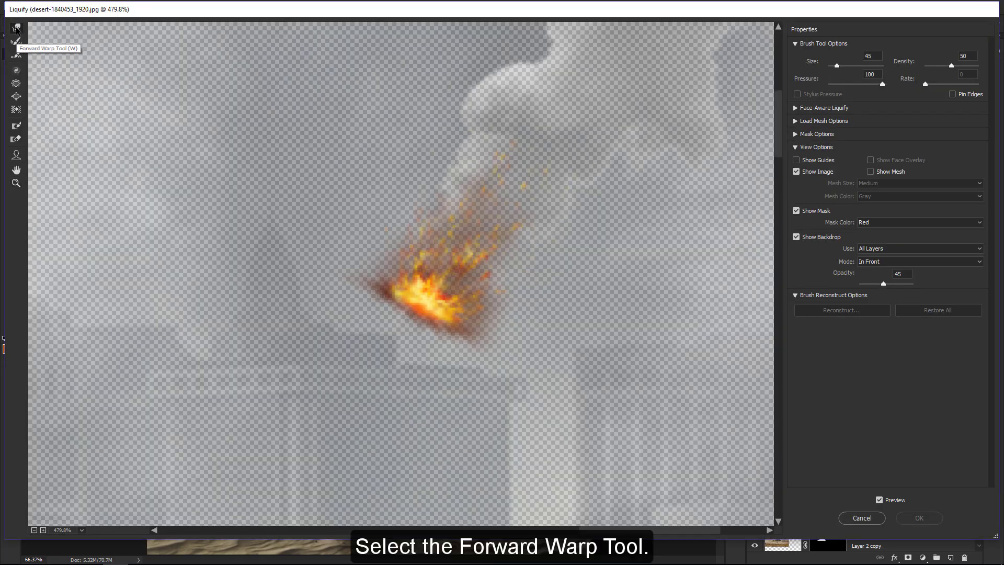
key(bracketleft)
key(bracketleft)
key(bracketleft)
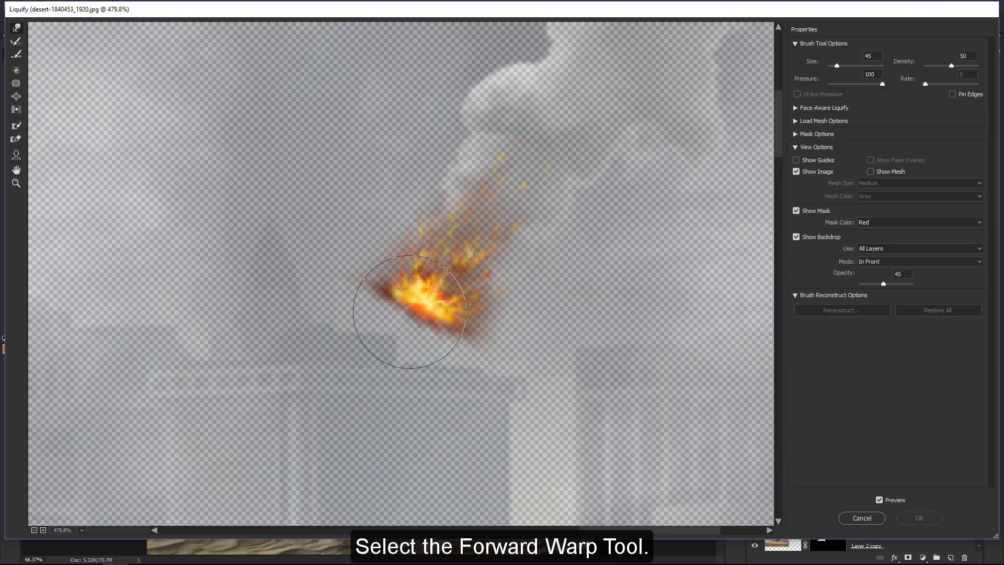
key(bracketleft)
key(bracketleft)
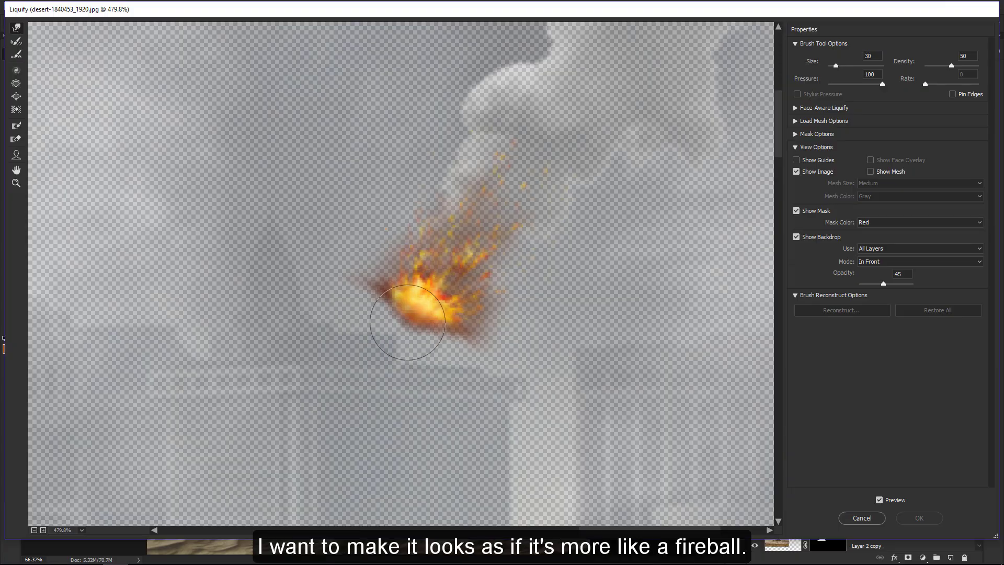
mouse_move(403, 306)
mouse_down()
mouse_move(427, 328)
mouse_move(410, 321)
mouse_up()
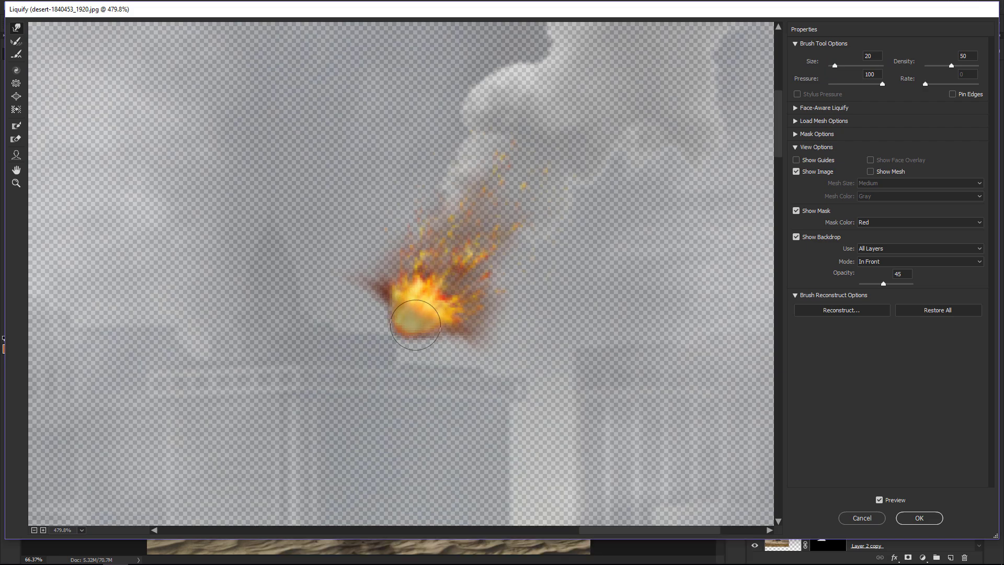
drag(884, 284, 862, 284)
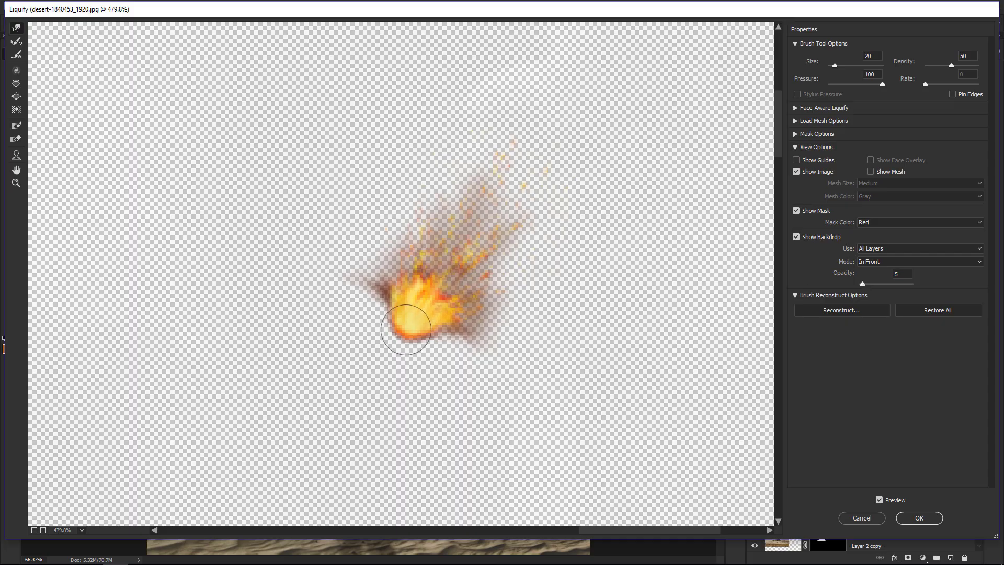
drag(403, 332, 414, 333)
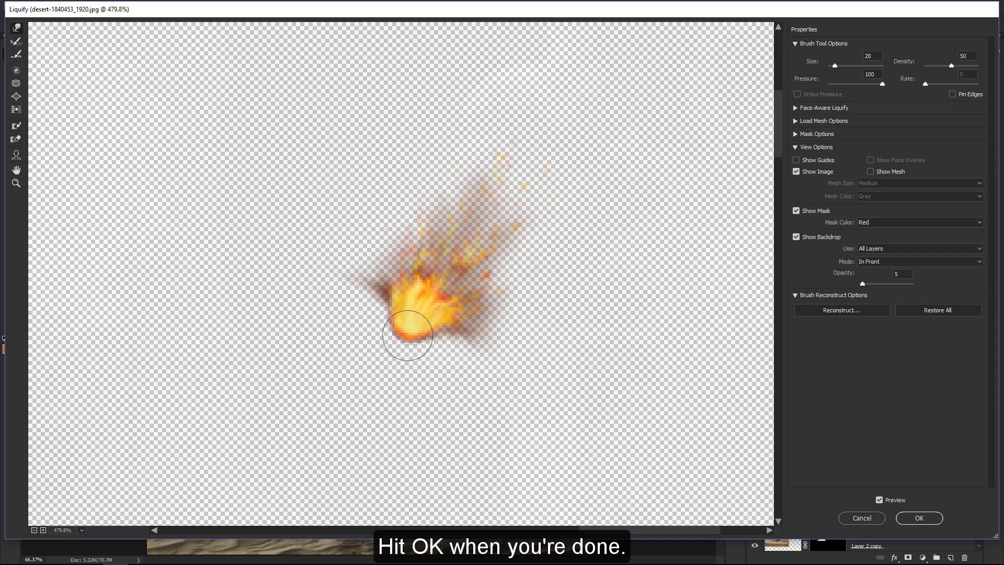
click(919, 518)
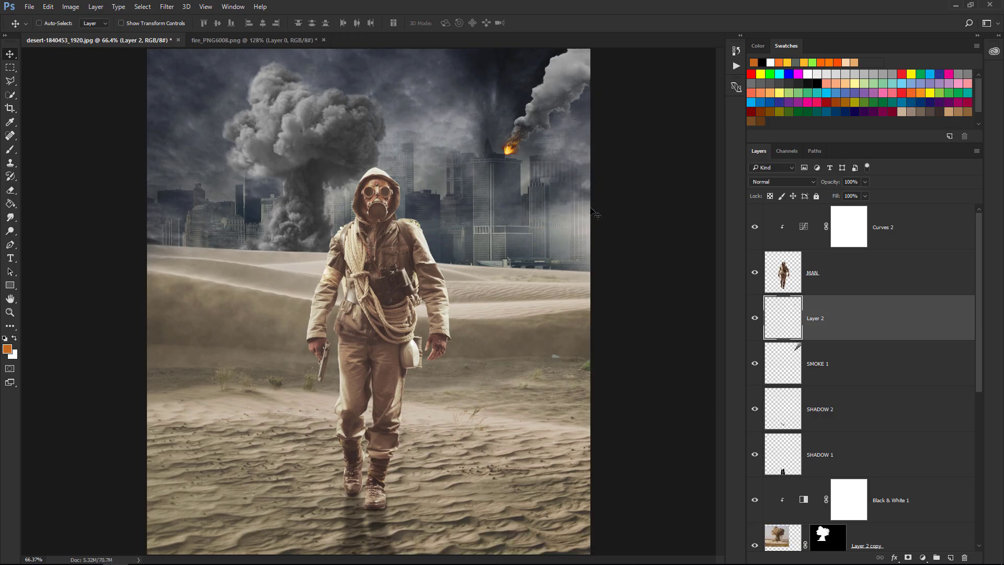
Shrink the fireball to about two-thirds and set it just above the tall building's roof.
key(z)
drag(523, 131, 582, 159)
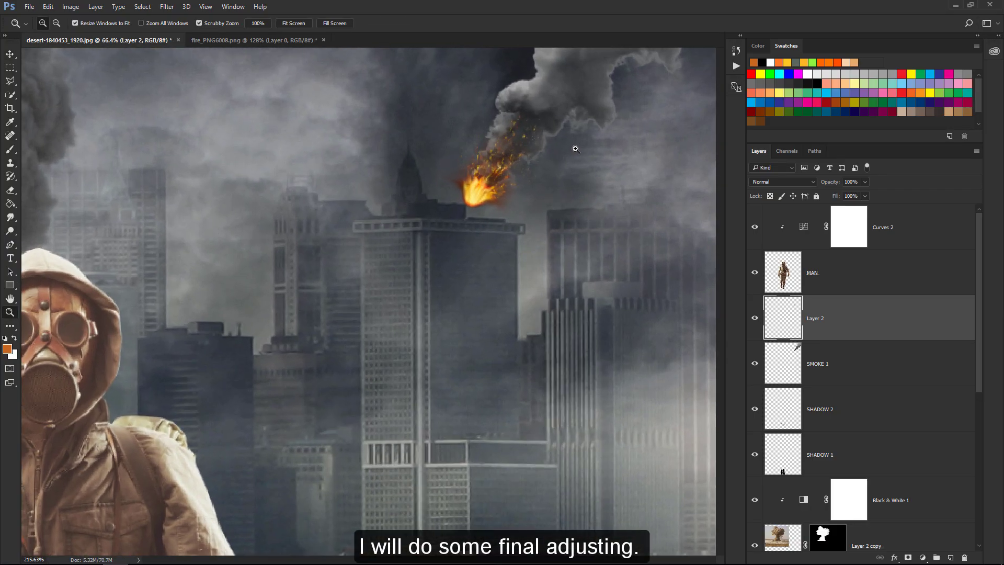
key(ctrl+t)
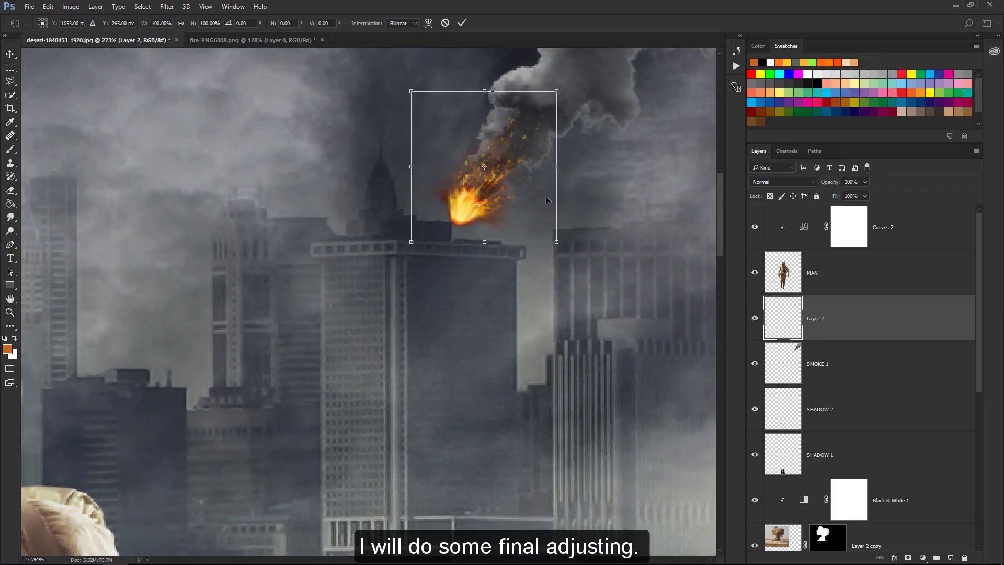
drag(557, 91, 536, 123)
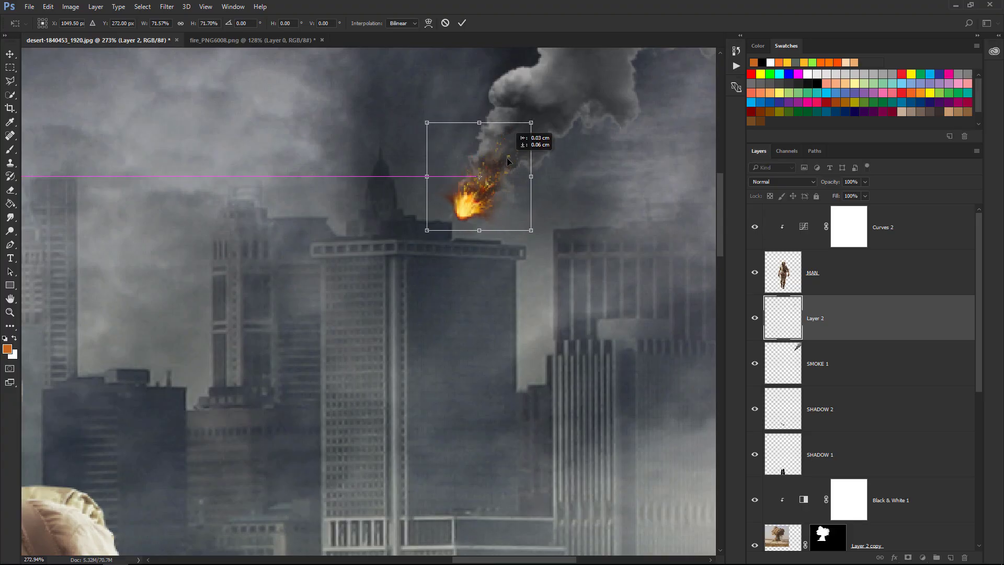
drag(499, 155, 504, 164)
drag(525, 129, 523, 131)
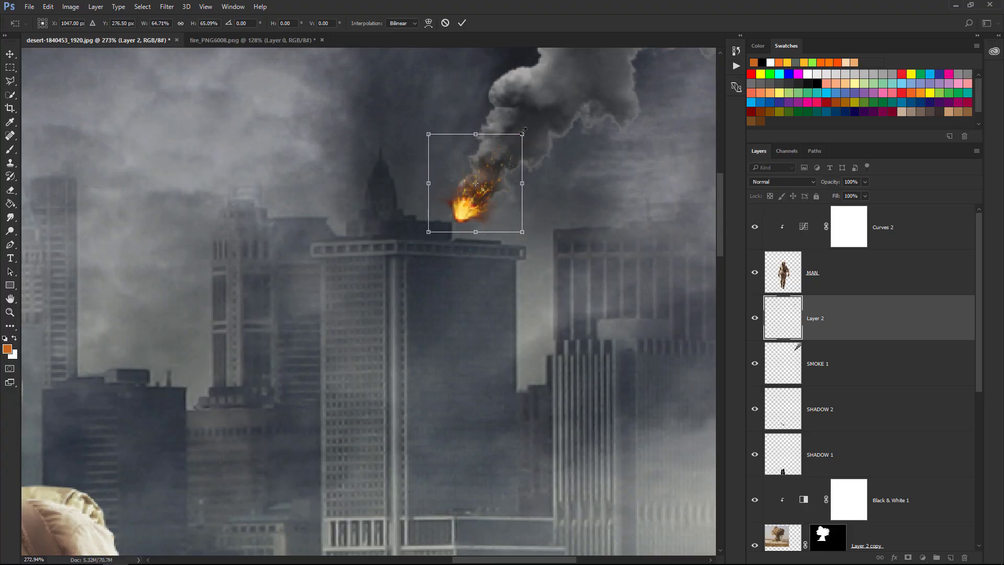
click(462, 23)
key(z)
key(ctrl+0)
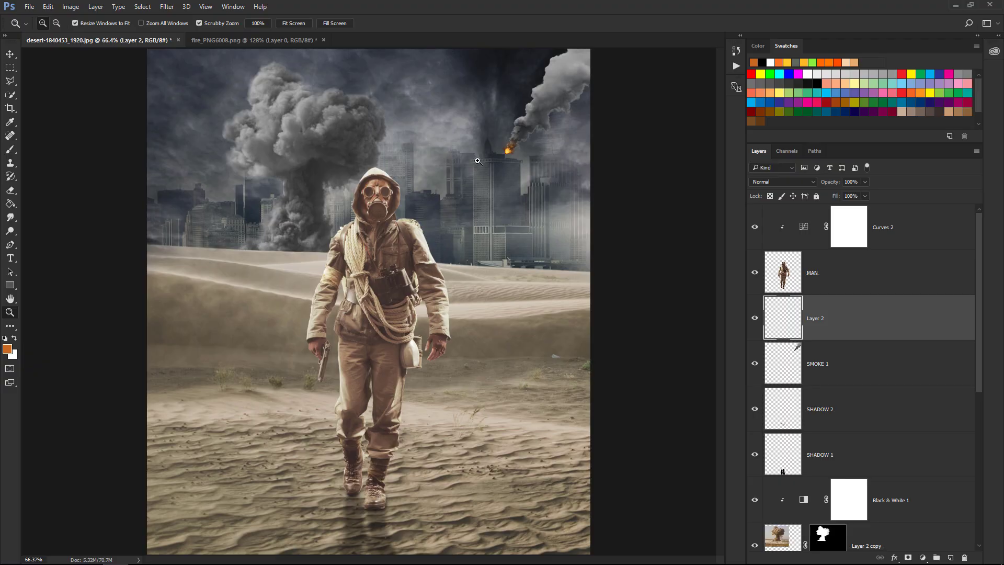
text(FIRE)
Duplicate the FIRE and SMOKE 1 layers and move the copies to the left.
ctrl+click(857, 371)
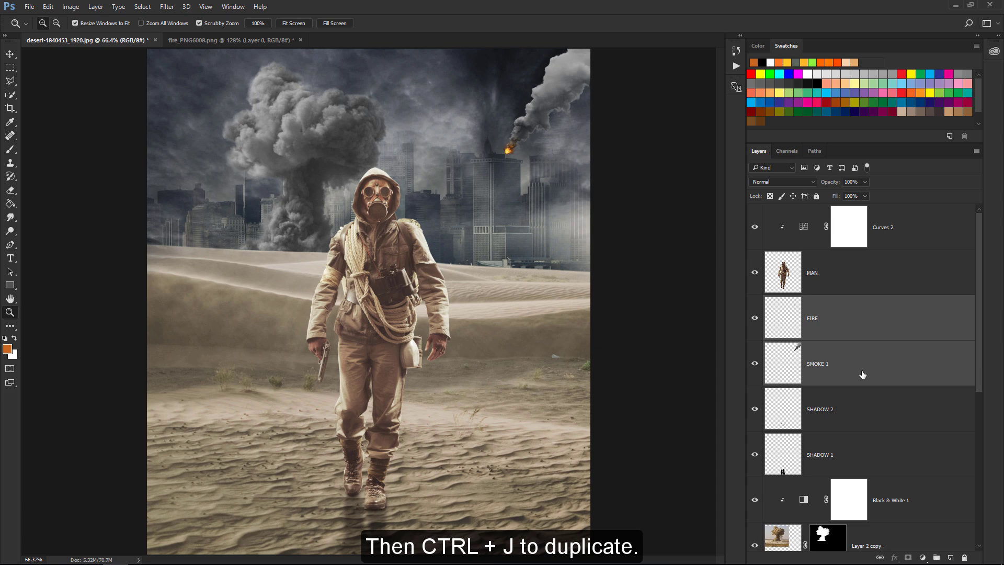
key(ctrl+j)
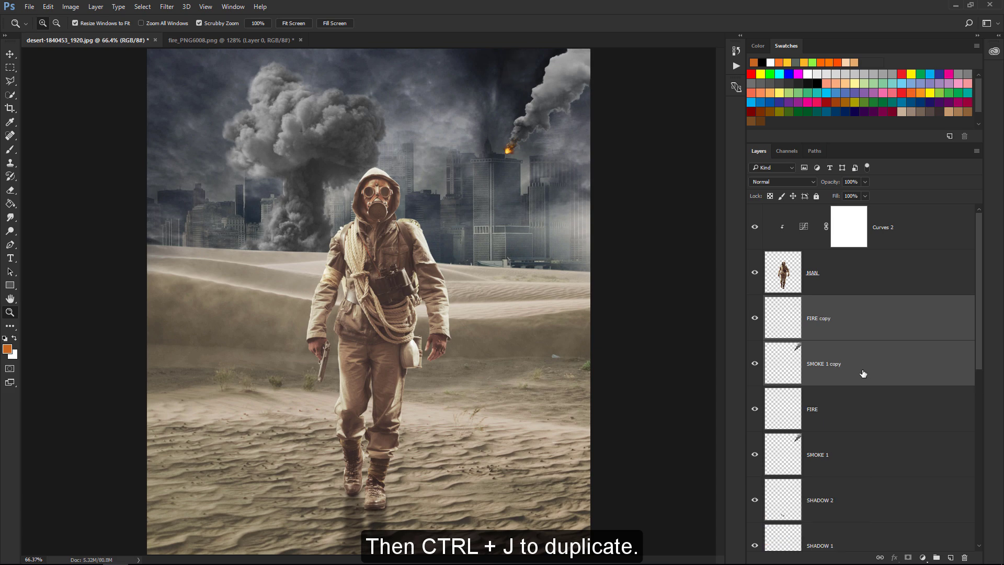
key(v)
drag(499, 152, 189, 176)
Flip the copied smoke trail horizontally and place it in the top-left sky.
key(ctrl+t)
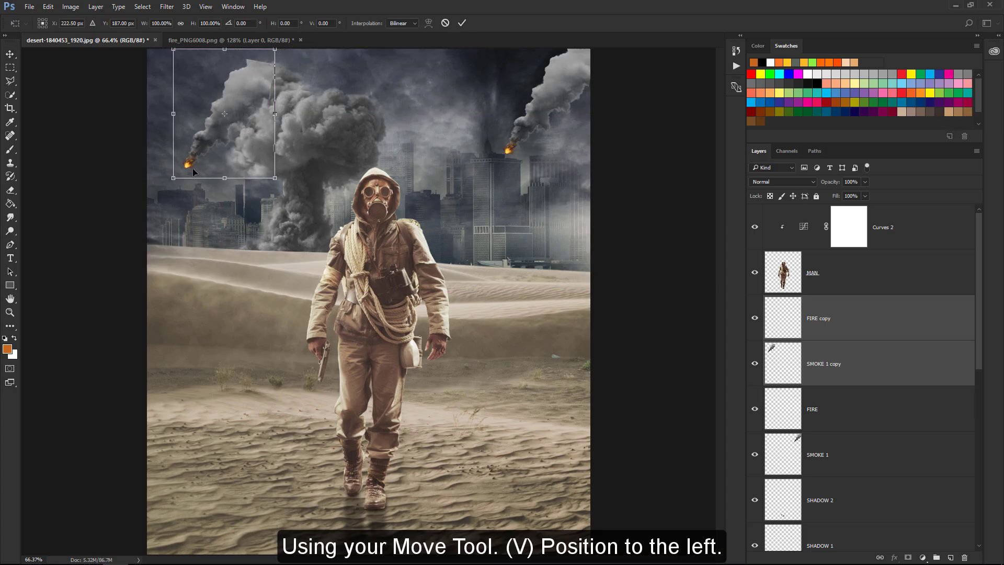
right_click(235, 131)
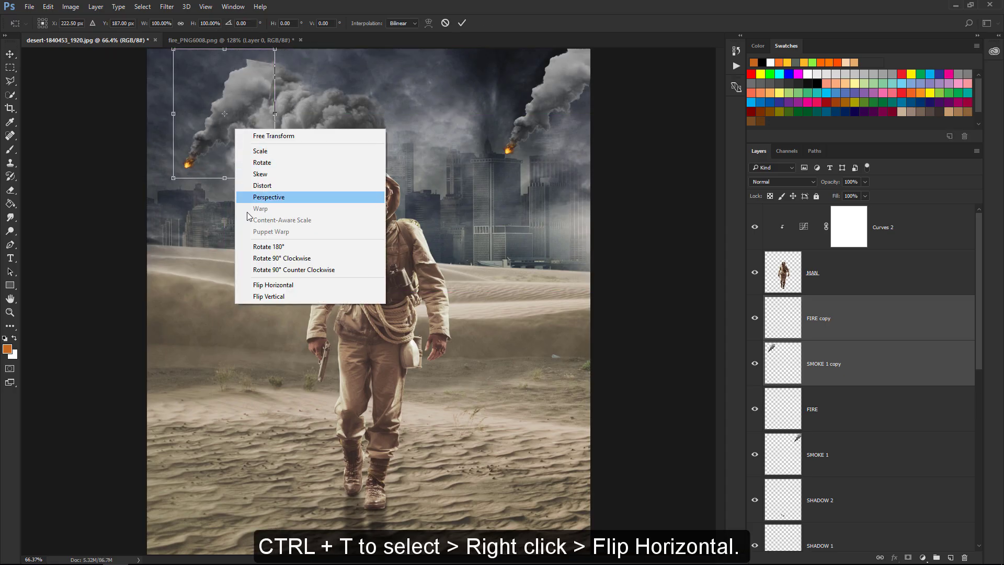
click(260, 285)
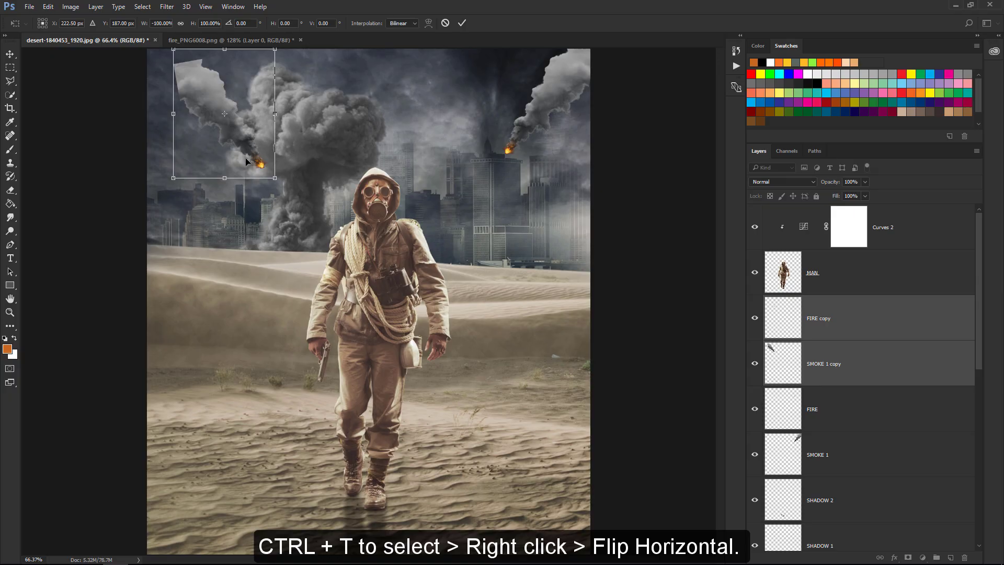
mouse_move(245, 161)
mouse_down()
mouse_move(214, 137)
mouse_move(247, 149)
mouse_up()
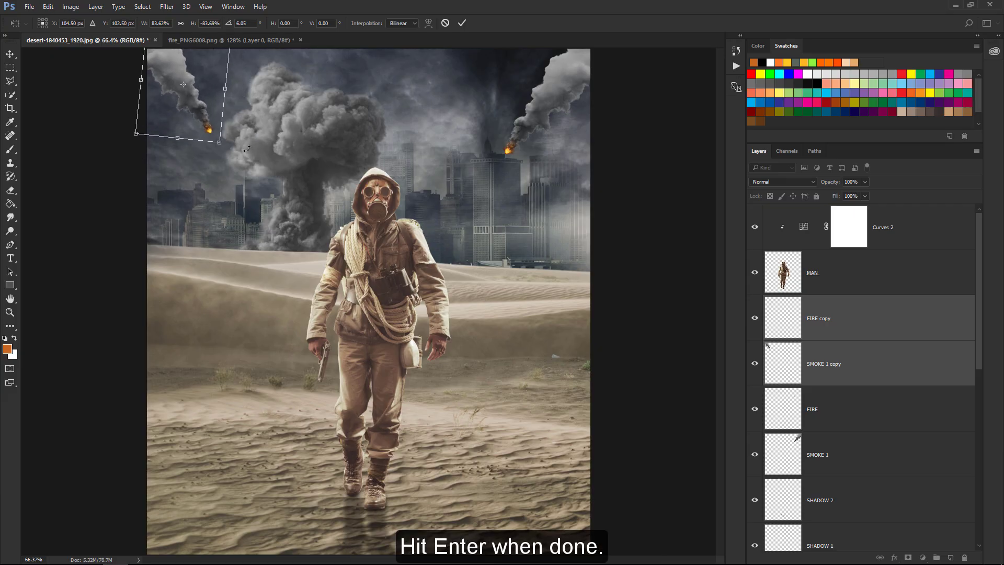
key(Return)
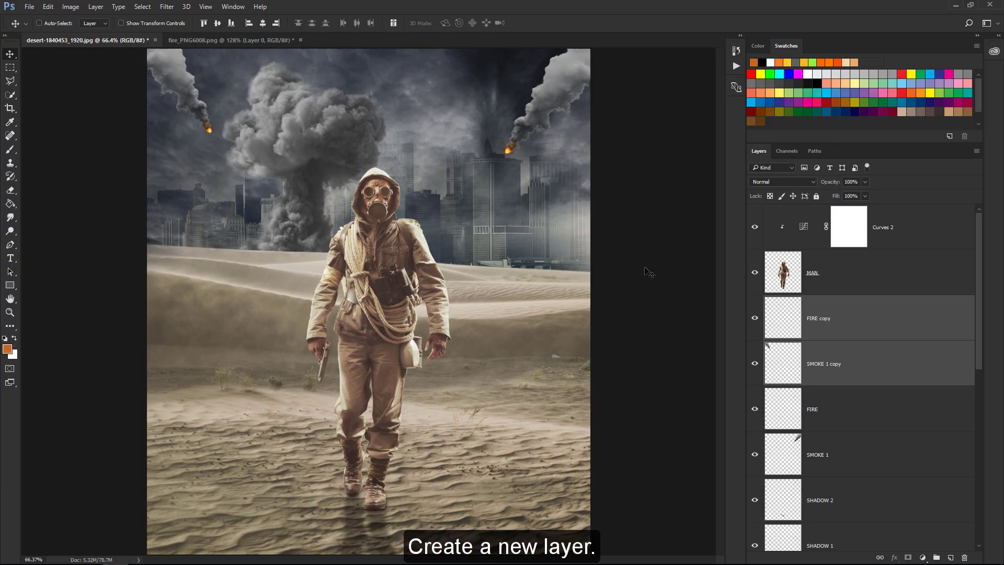
Add a new layer above FIRE copy and name it FIRE LIGHT.
click(893, 321)
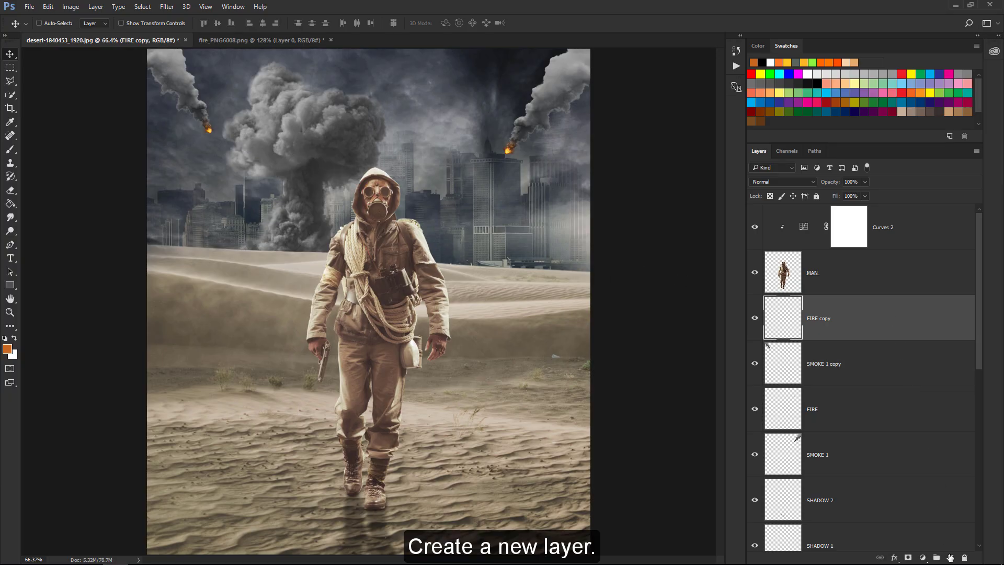
click(950, 557)
double_click(816, 319)
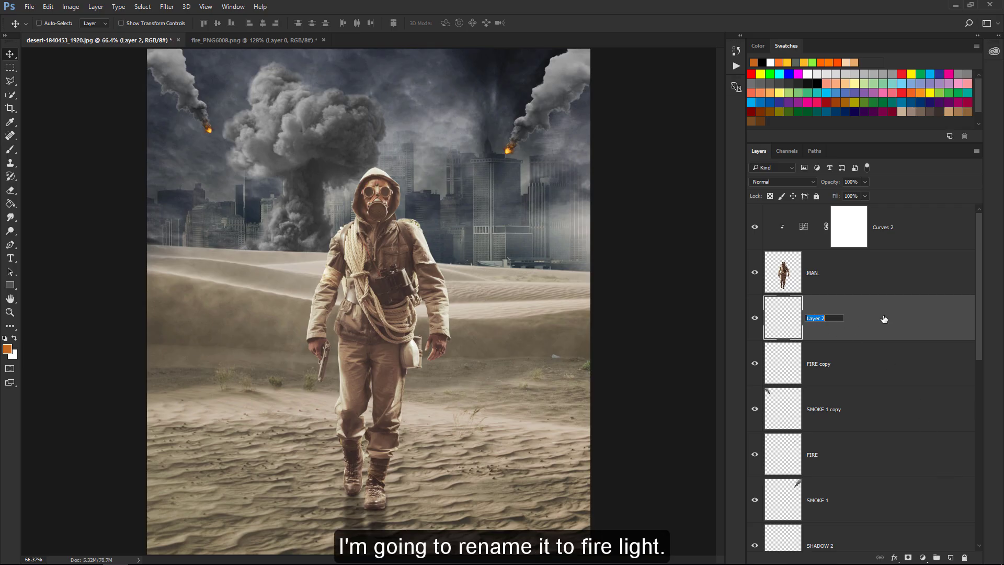
text(F)
key(BackSpace)
key(Return)
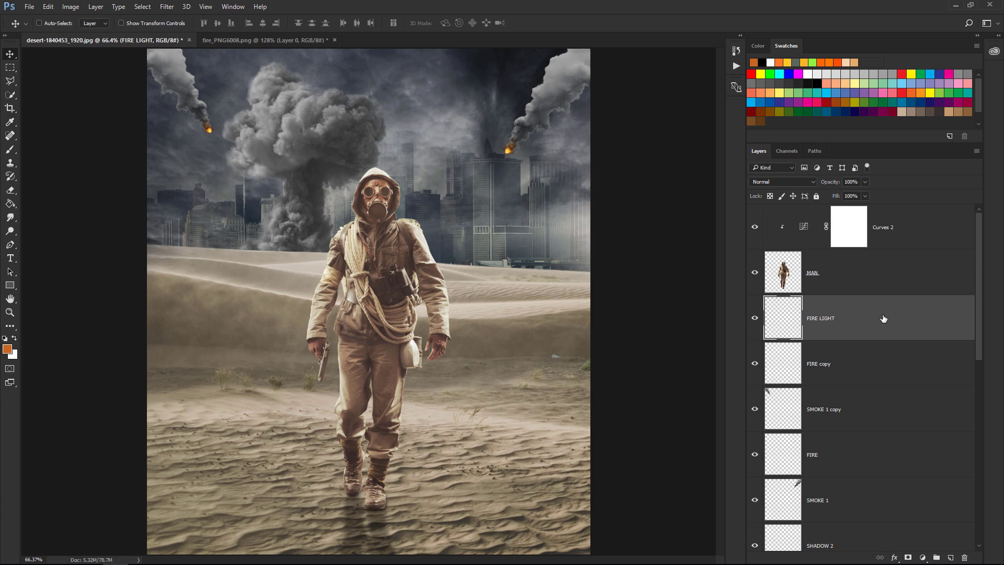
Paint a #eb8b3d orange glow over the right fireball with a slightly smaller brush.
click(8, 350)
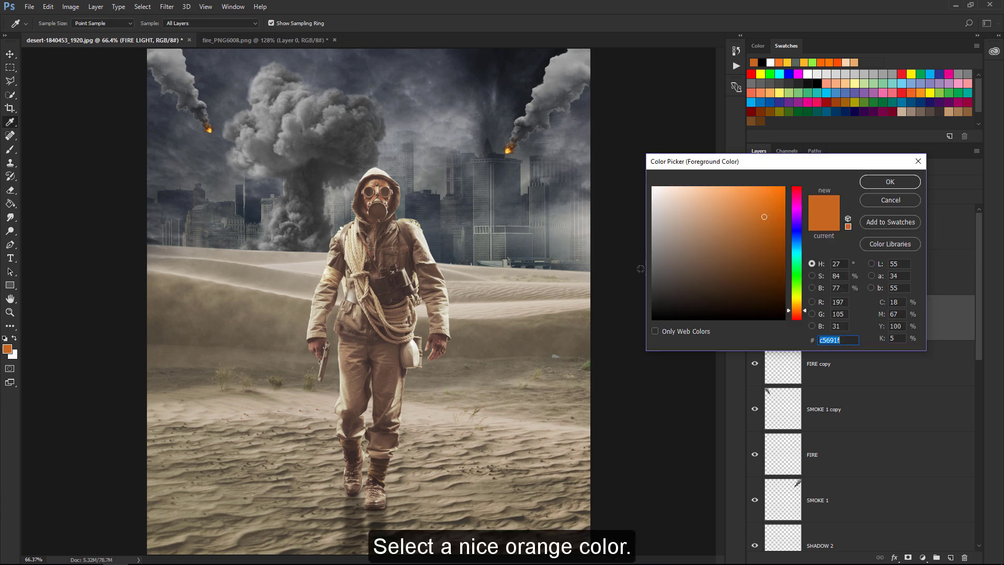
text(eb8b3d)
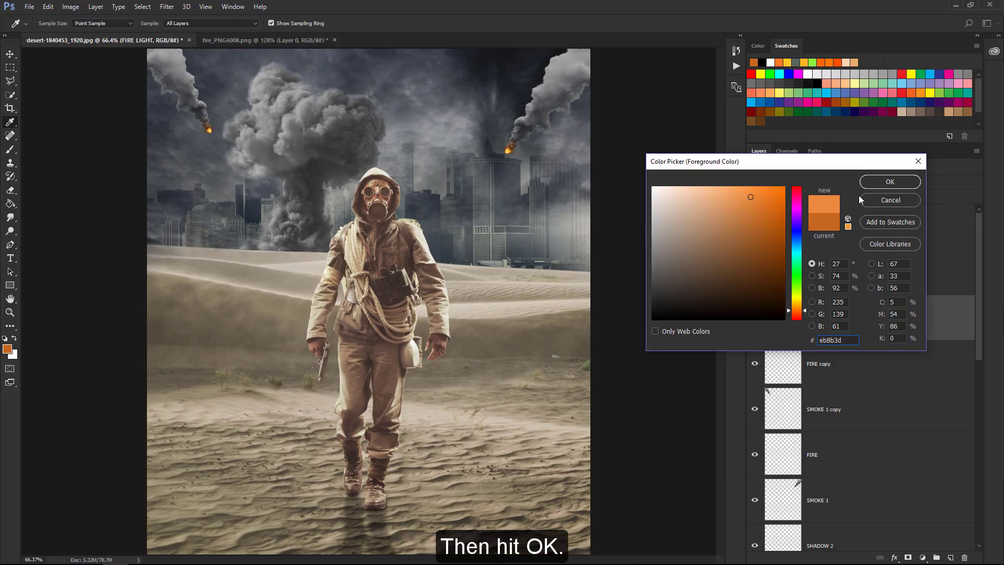
click(867, 182)
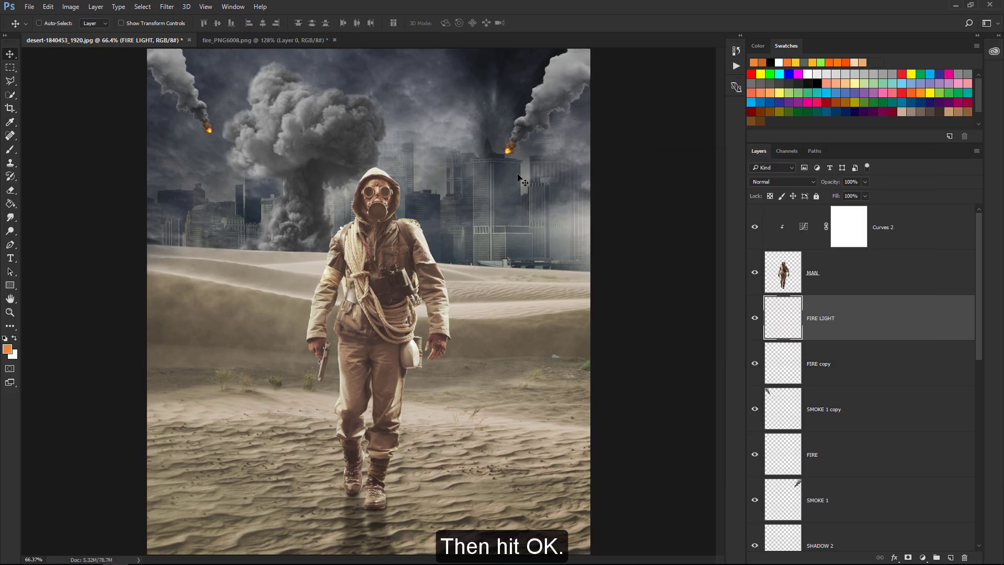
key(b)
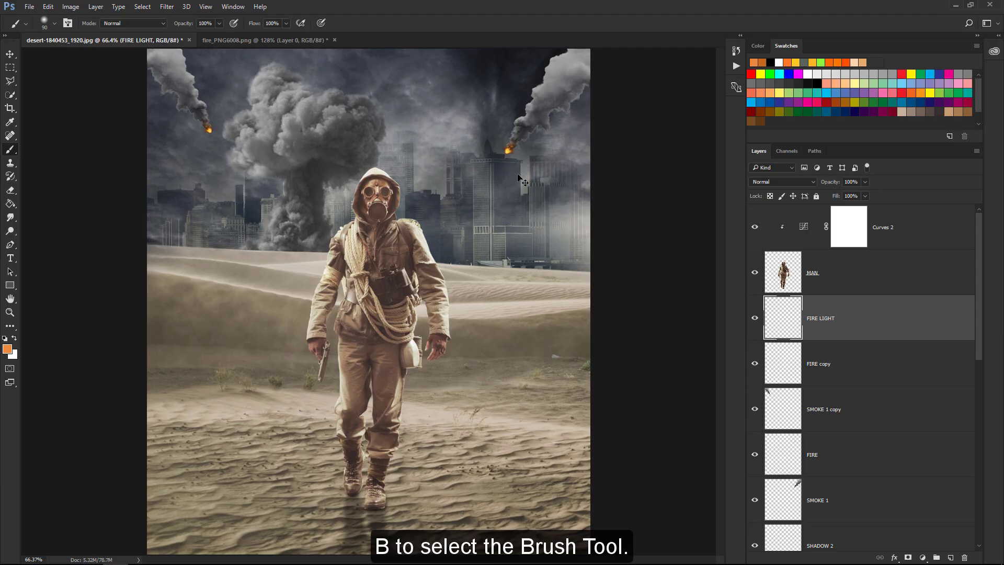
key(bracketleft)
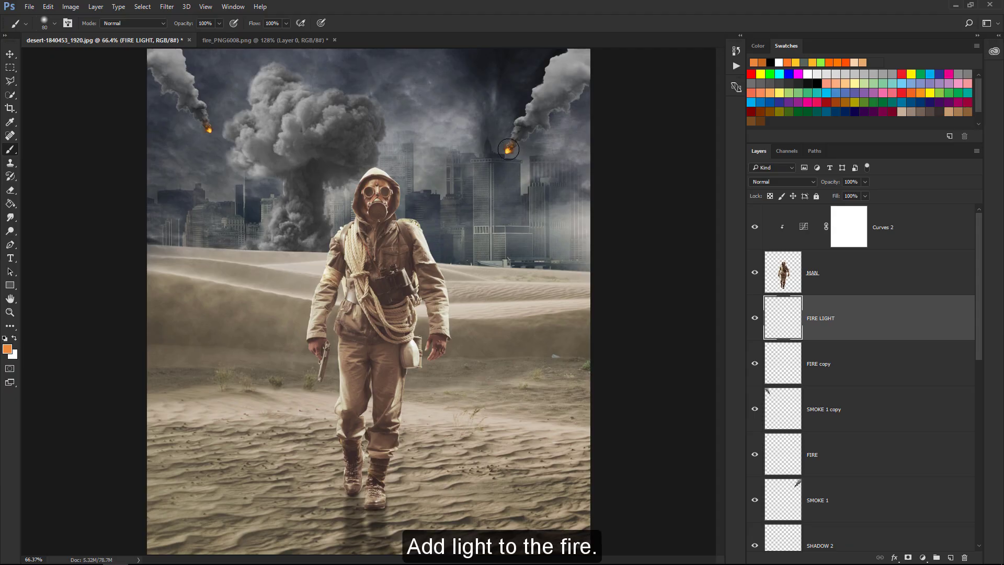
click(507, 149)
Set FIRE LIGHT to Screen blend mode and paint an orange glow over the left fireball.
click(782, 181)
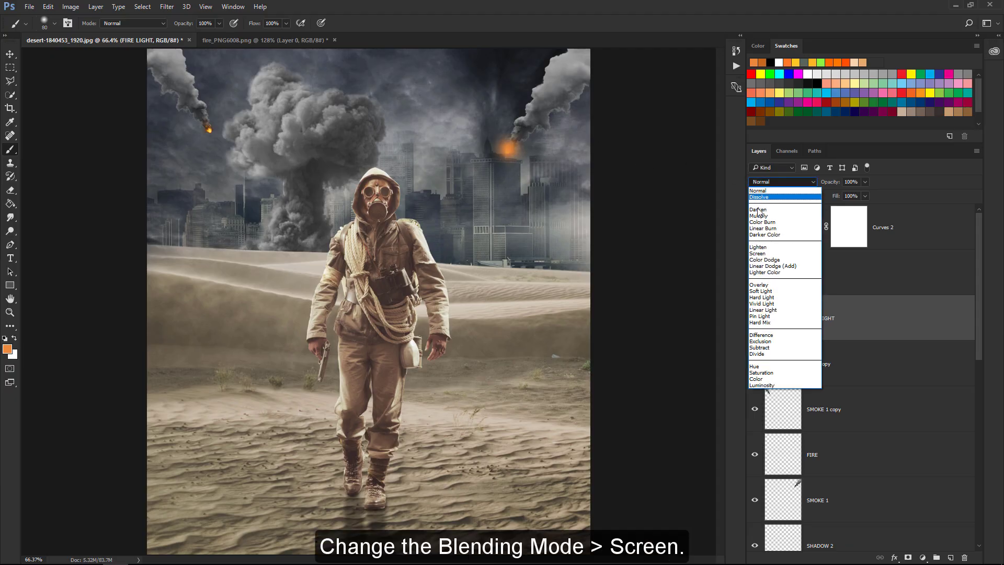
click(759, 254)
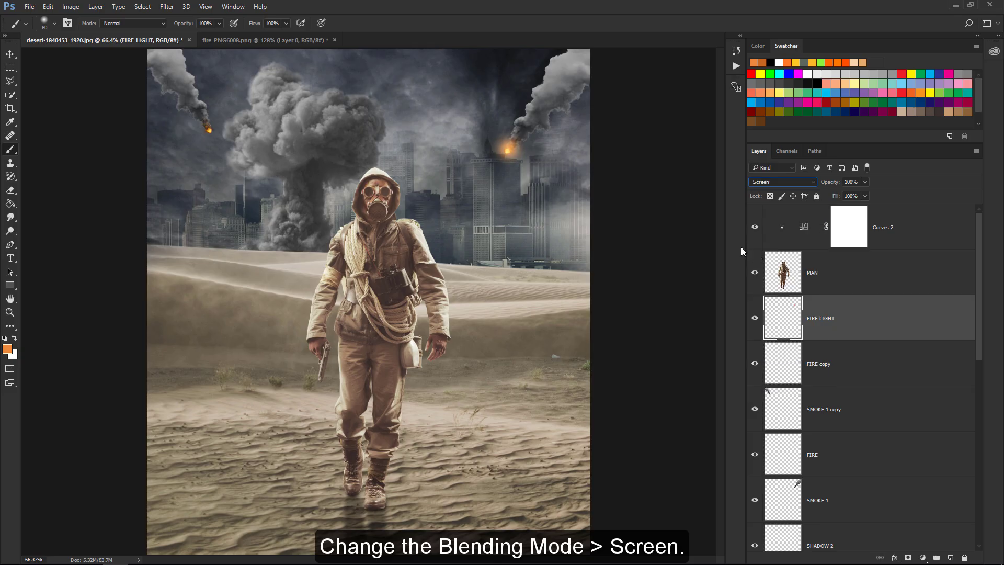
key(bracketleft)
click(209, 129)
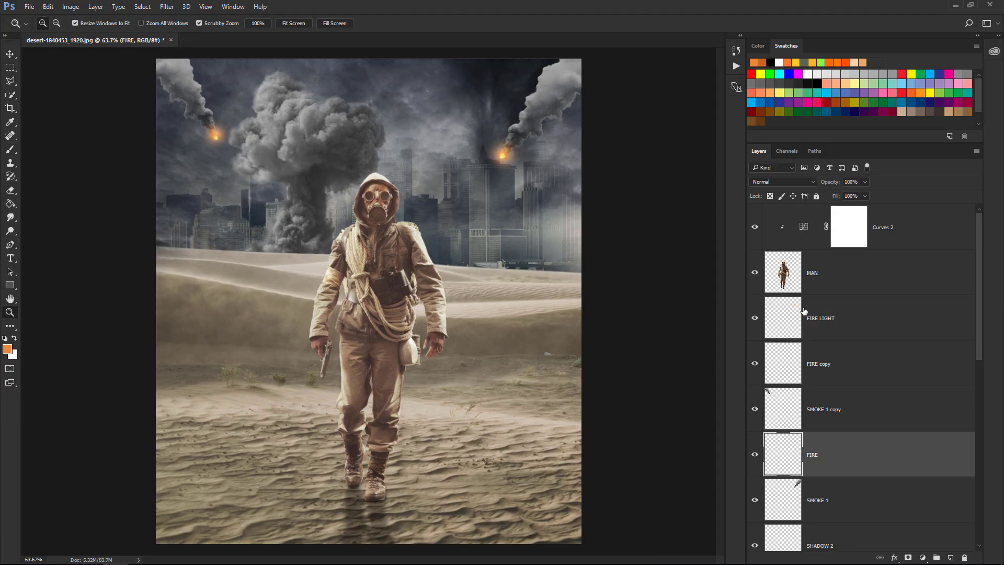
click(899, 330)
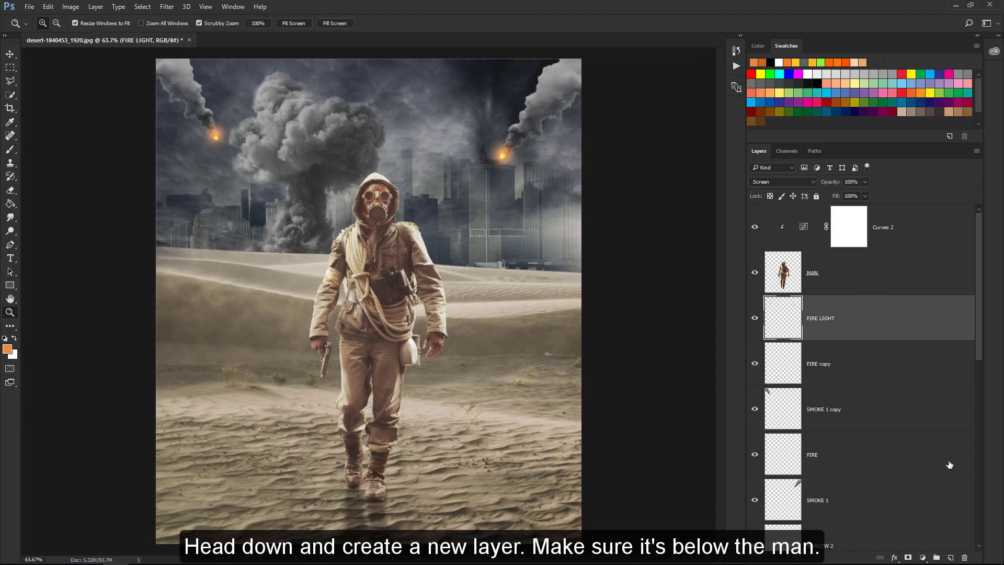
Add a new layer just below MAN and name it SKY LIGHT.
click(950, 558)
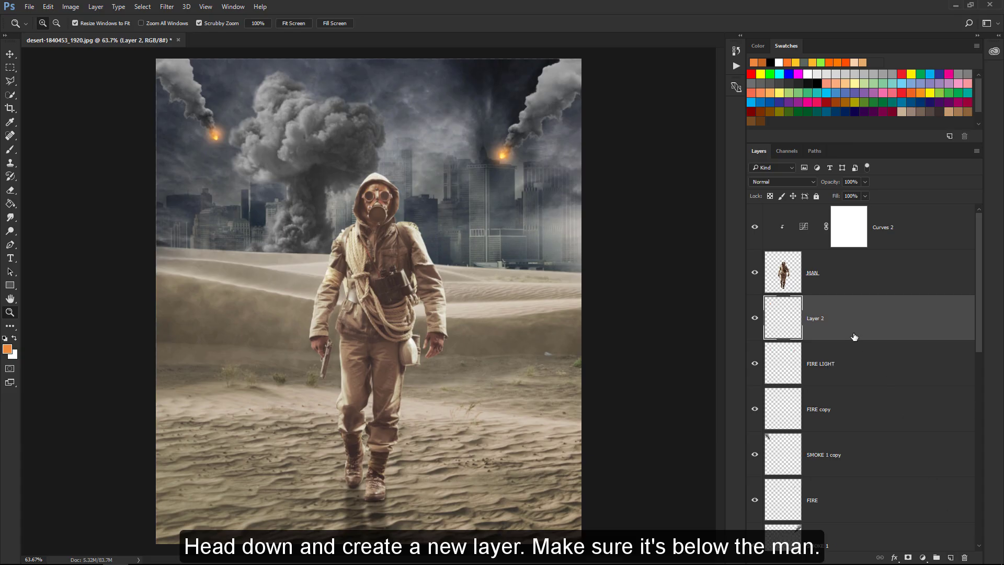
double_click(817, 319)
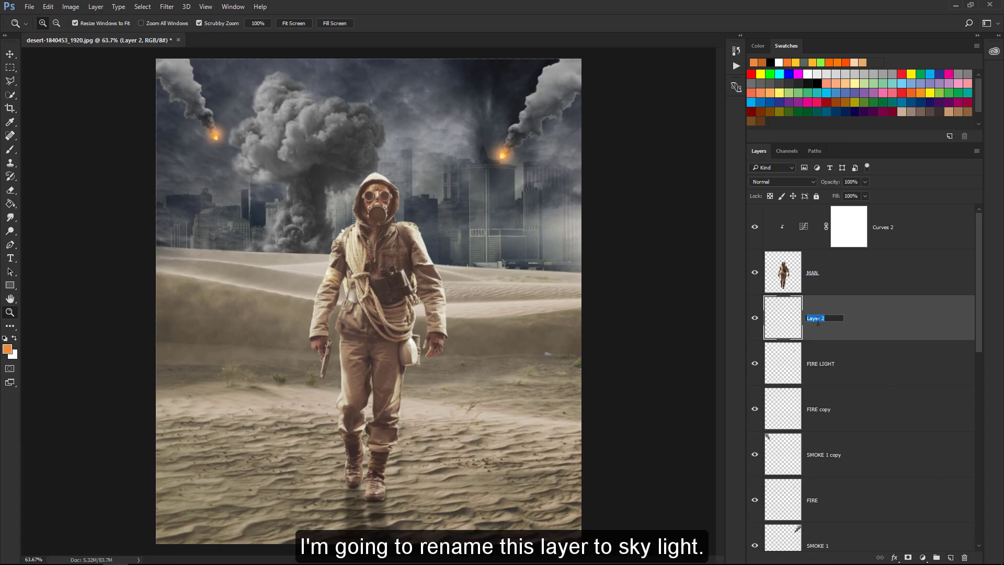
text(SKY LIGHT)
key(Return)
Paint a large soft white glow behind the man's head.
click(14, 339)
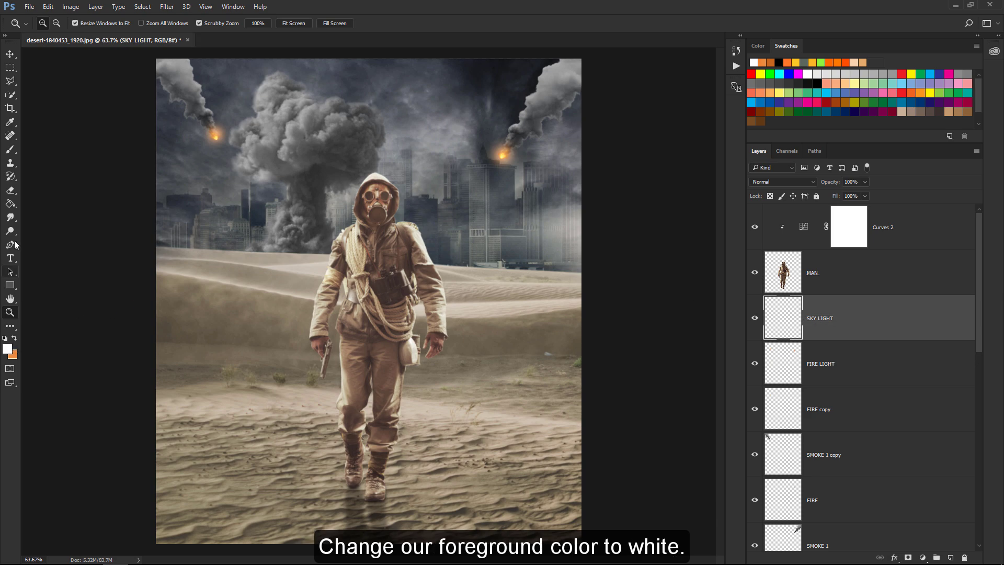
click(10, 149)
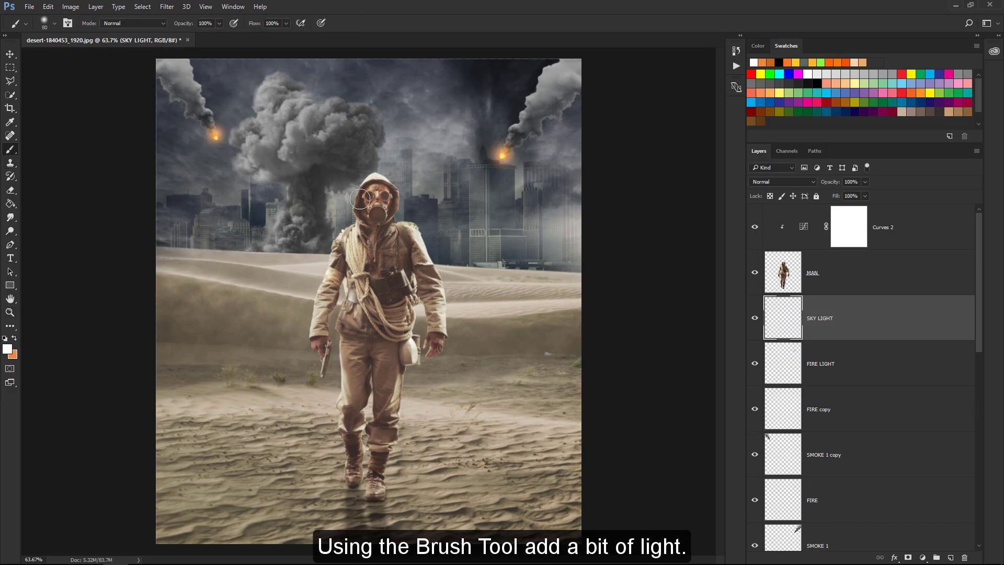
key(bracketright)
key(bracketright)
key(bracketright)
key(bracketleft)
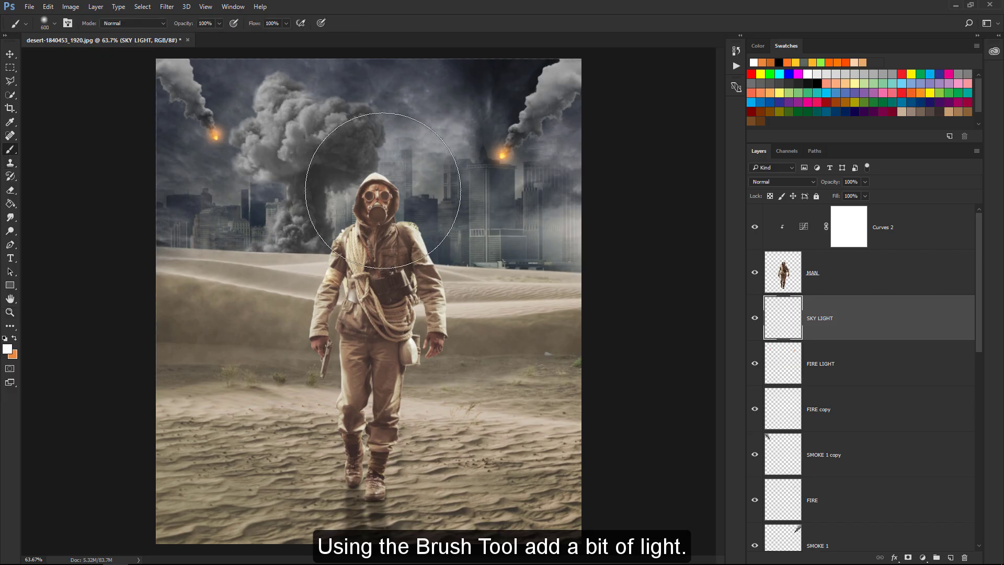
click(381, 168)
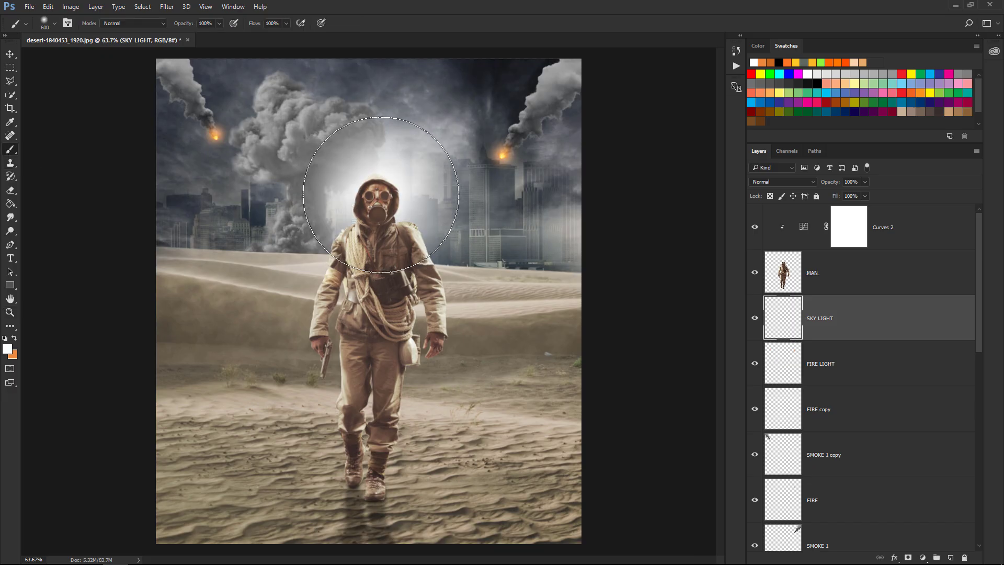
Set SKY LIGHT to Soft Light and toggle its visibility to compare the glow.
click(808, 184)
click(794, 289)
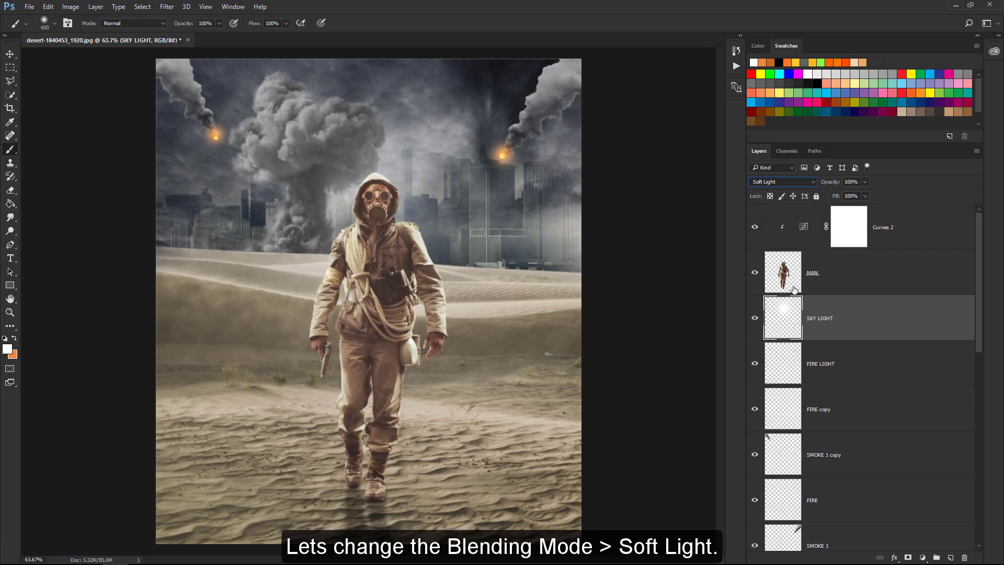
click(755, 320)
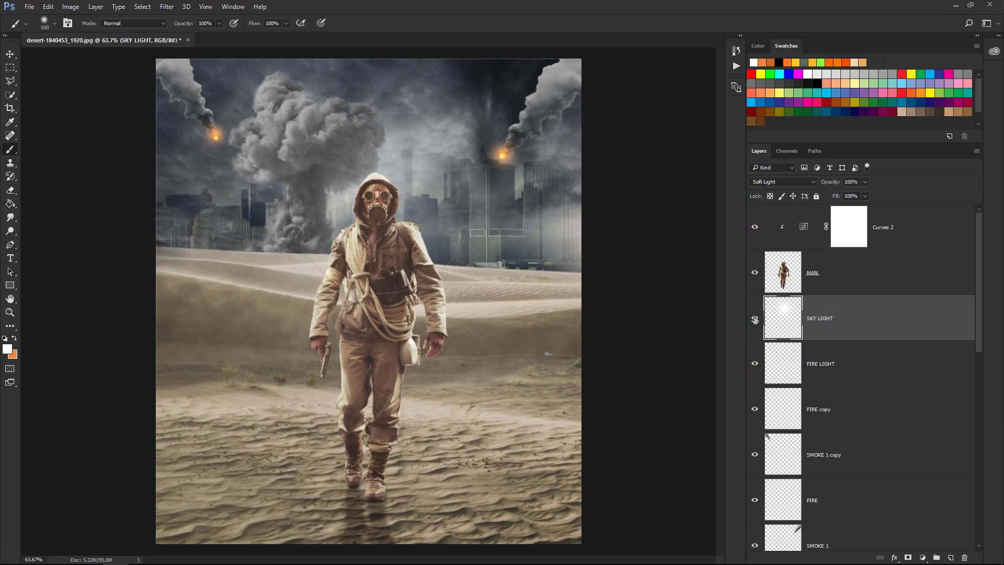
key(bracketright)
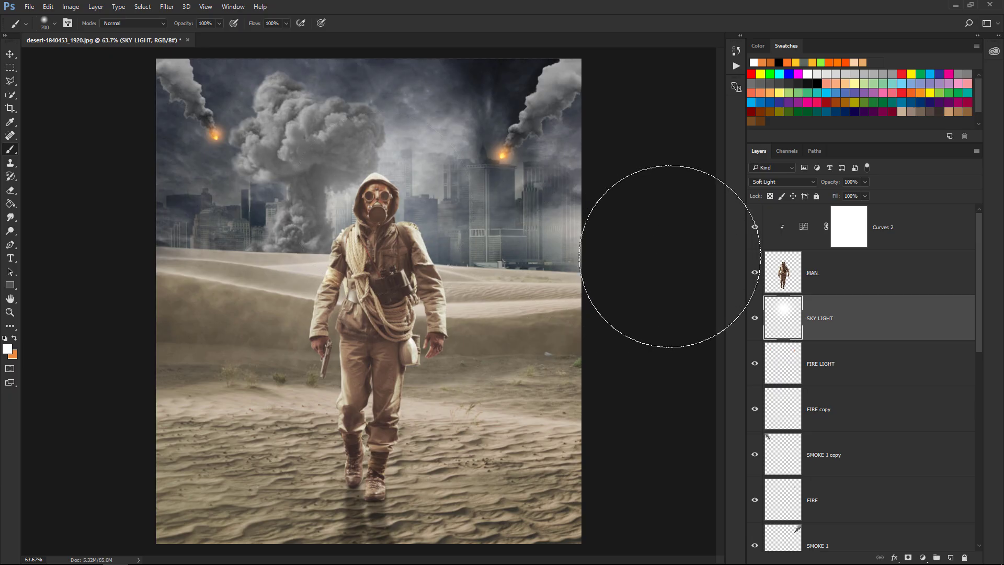
key(e)
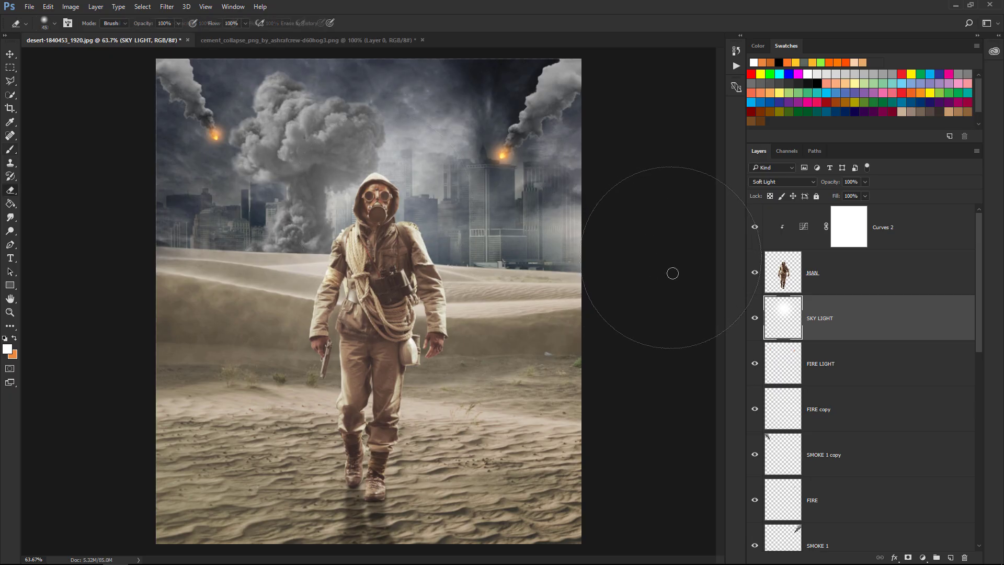
Select the layers from FIRE LIGHT down to SMOKE 1, then group them as 'SMOKE & FIRE BALLS'.
click(862, 369)
scroll(861, 374, down, 1)
scroll(862, 376, down, 1)
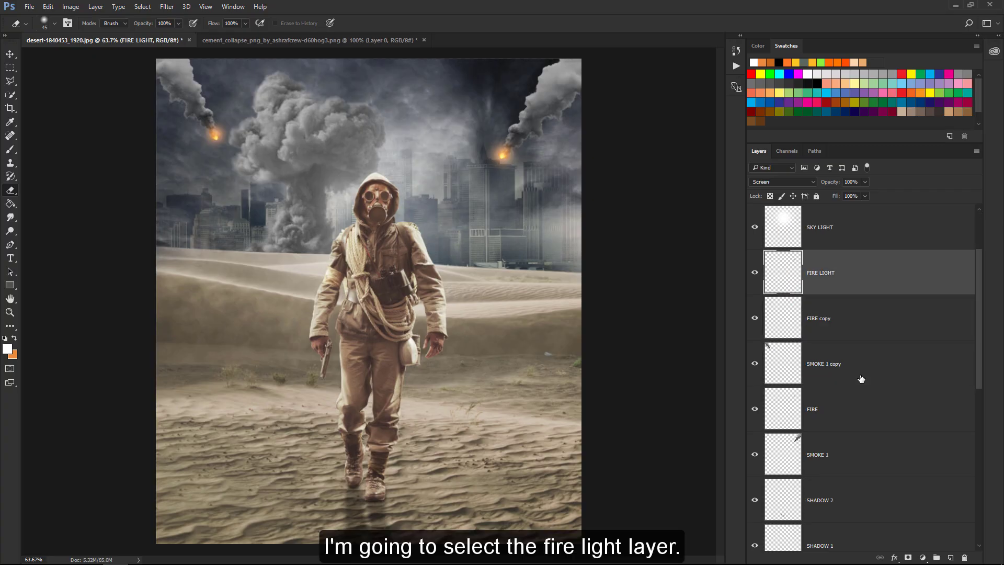
scroll(857, 407, down, 1)
shift+click(857, 416)
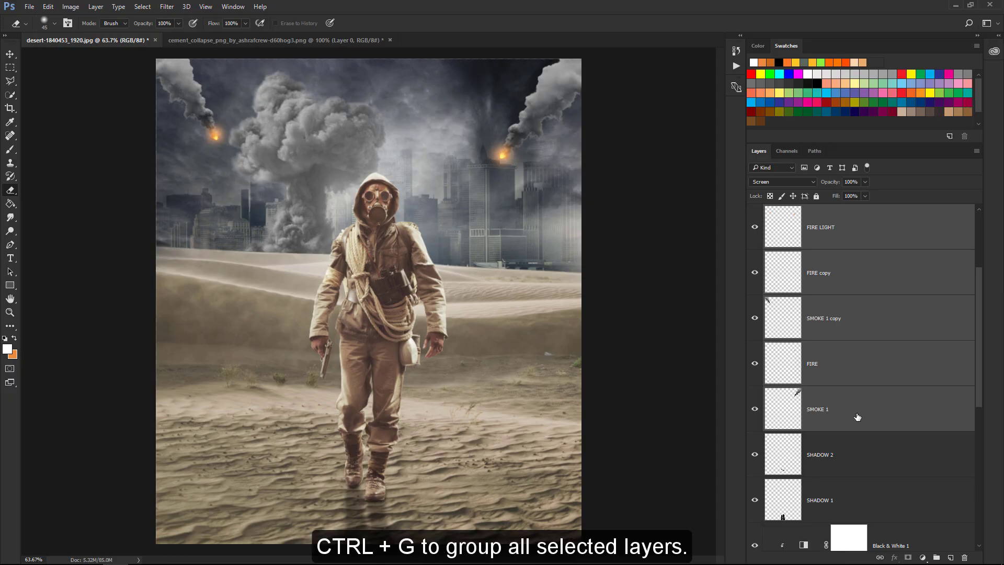
key(ctrl+g)
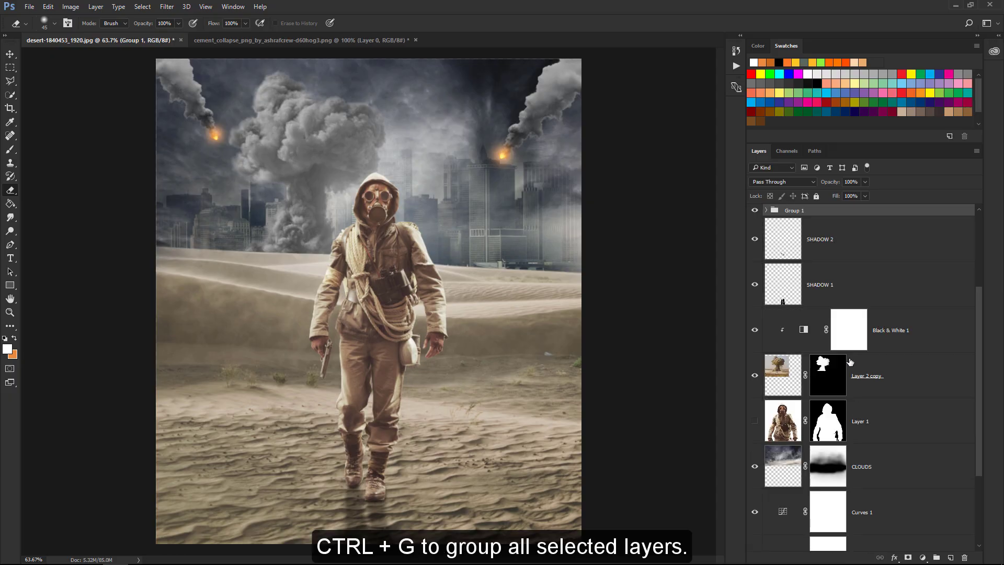
double_click(795, 210)
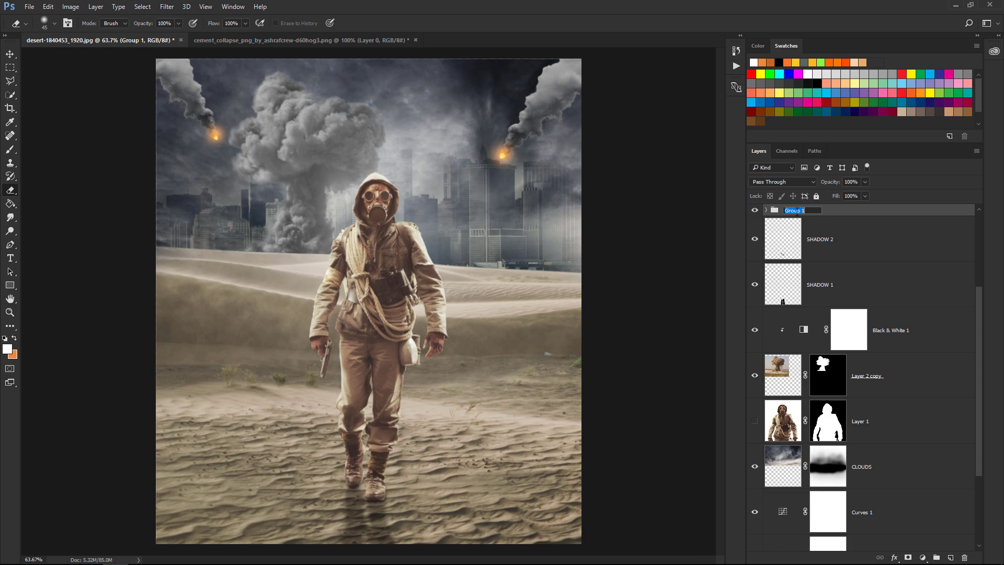
text(SMOKE & FIR)
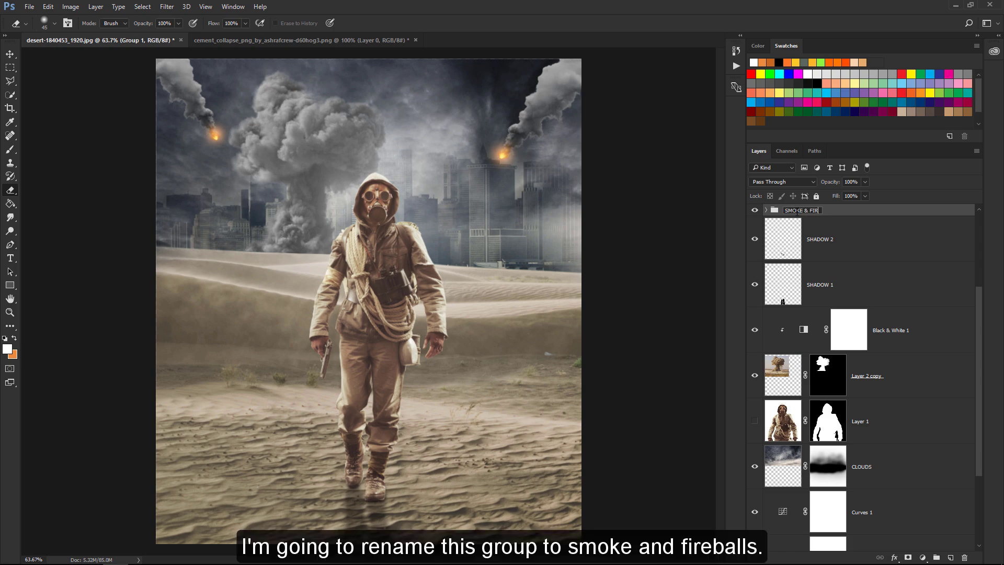
text(E BALLS)
key(Return)
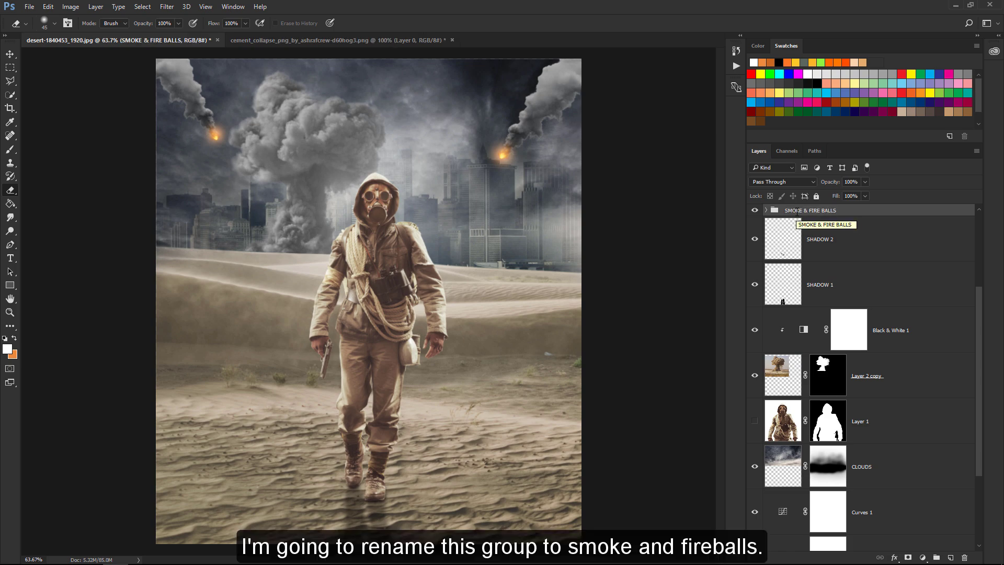
scroll(981, 349, up, 3)
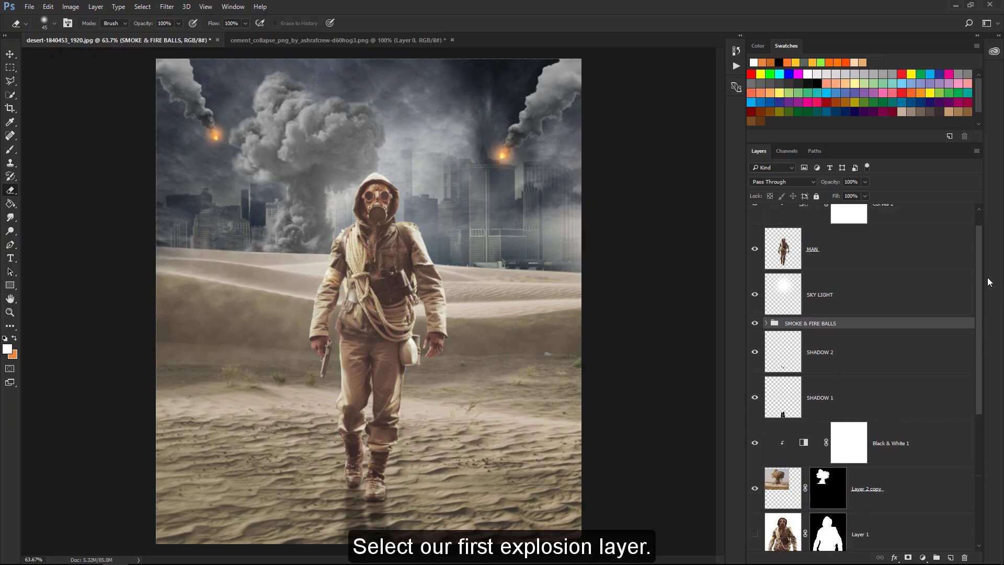
scroll(923, 346, up, 1)
scroll(922, 346, down, 2)
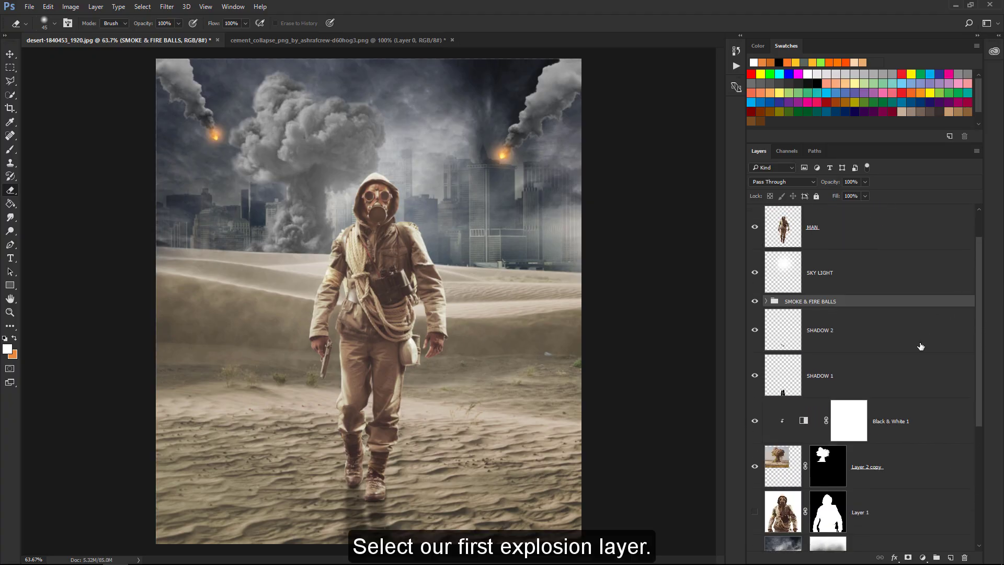
Start renaming the Layer 2 copy explosion layer, then drag the debris image into the desert composite.
double_click(867, 467)
text(Ex)
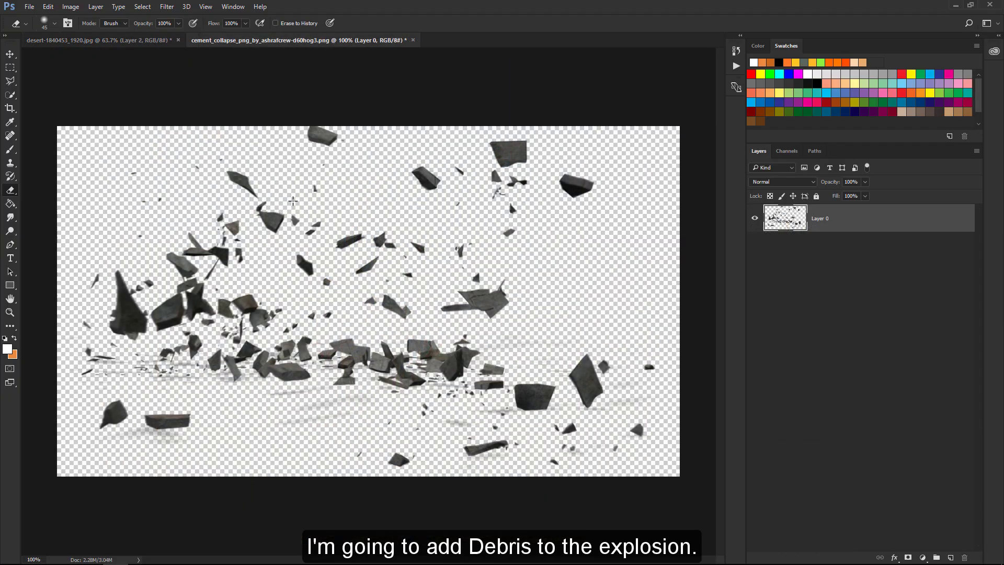
text(v)
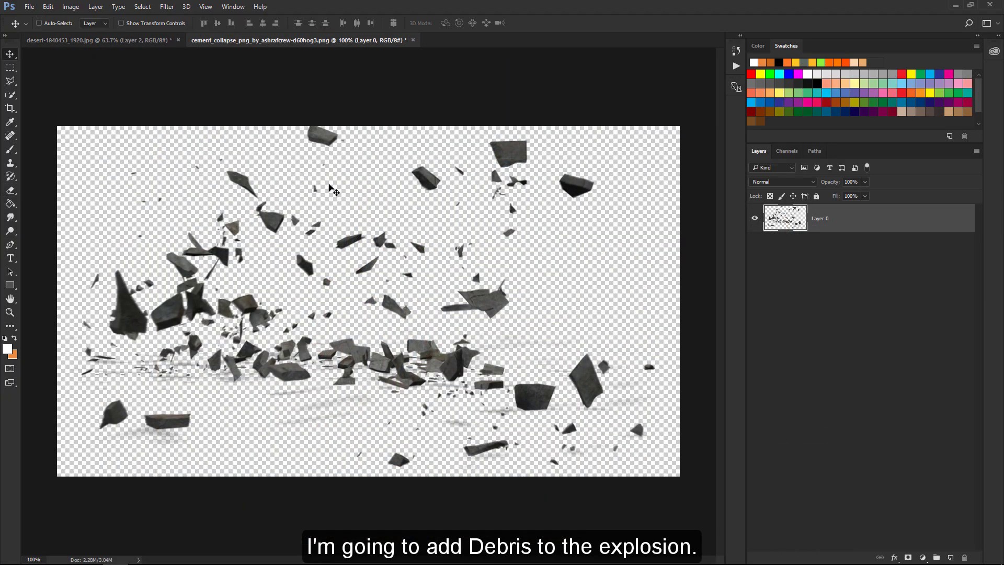
mouse_move(327, 180)
mouse_down()
mouse_move(170, 49)
mouse_move(221, 86)
mouse_up()
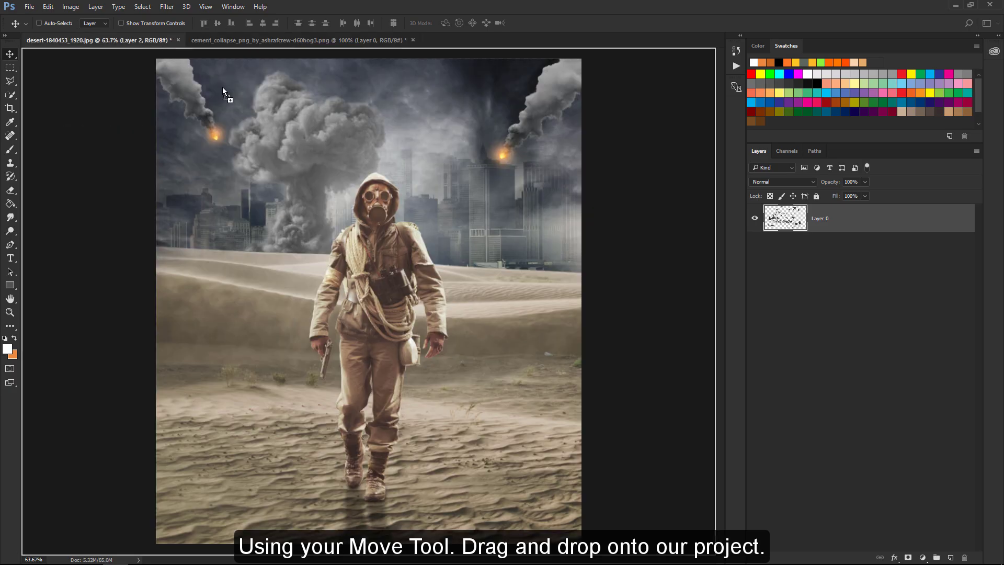
drag(307, 202, 307, 202)
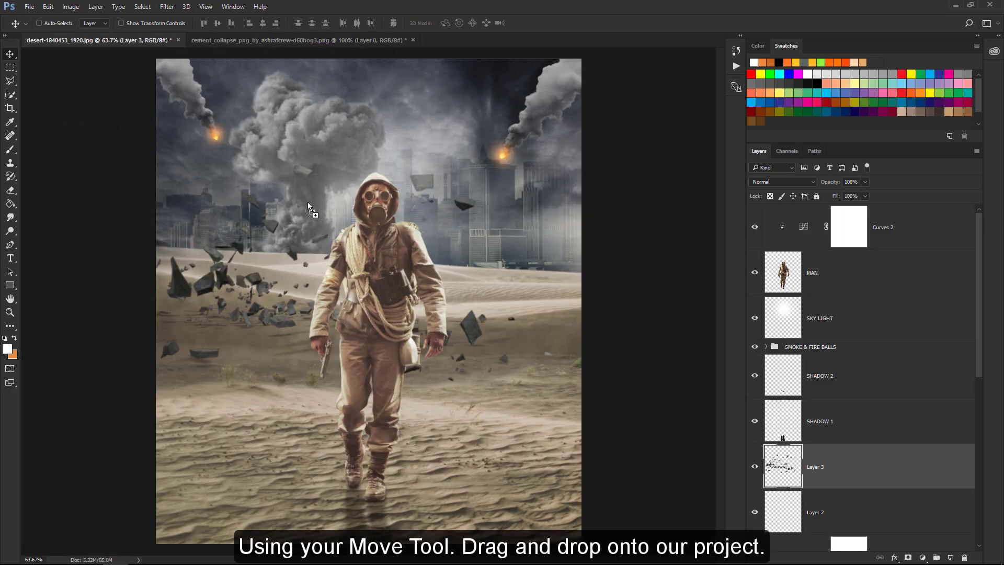
Shrink the debris, move it onto the city skyline and tilt it slightly.
key(ctrl+t)
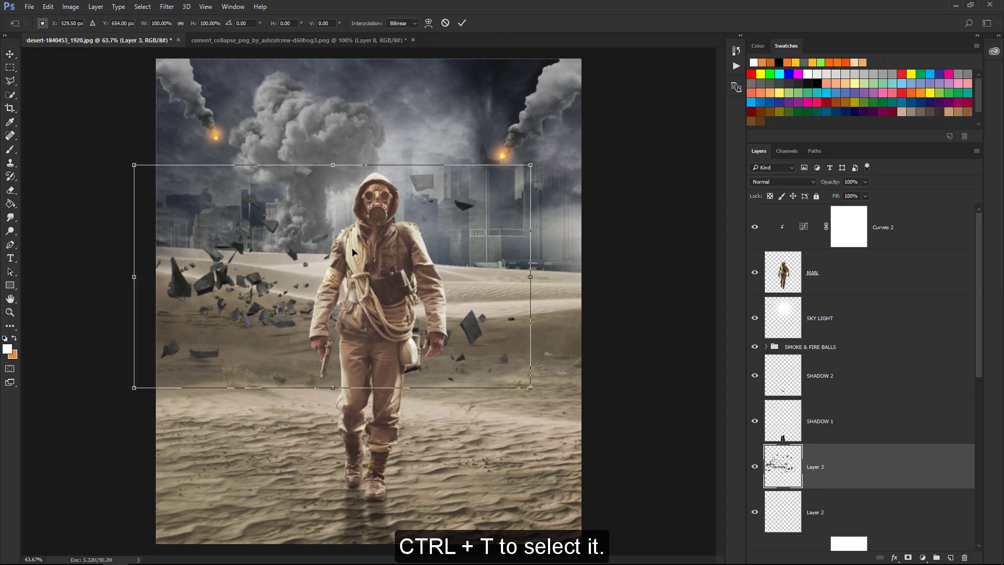
drag(526, 384, 419, 324)
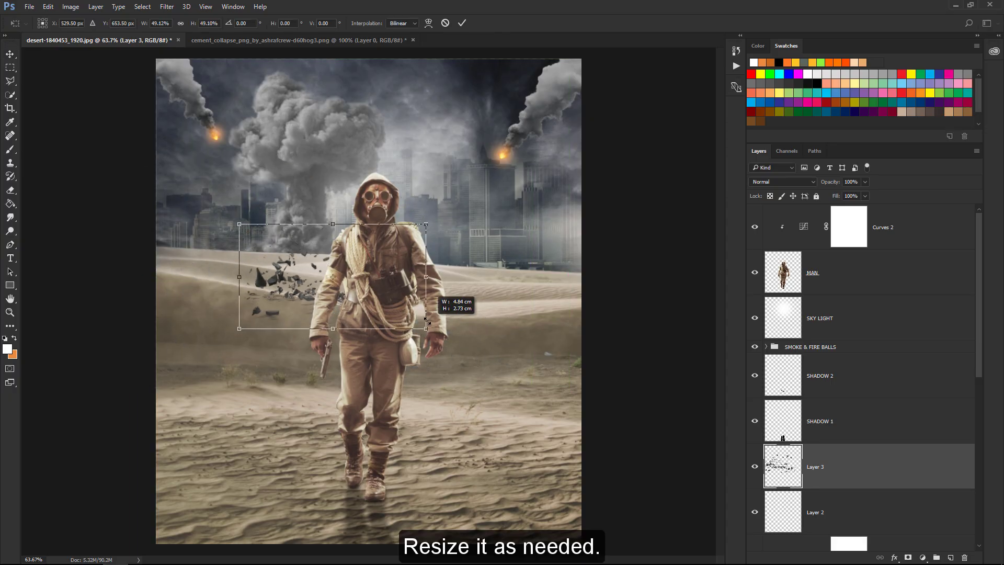
drag(365, 290, 333, 233)
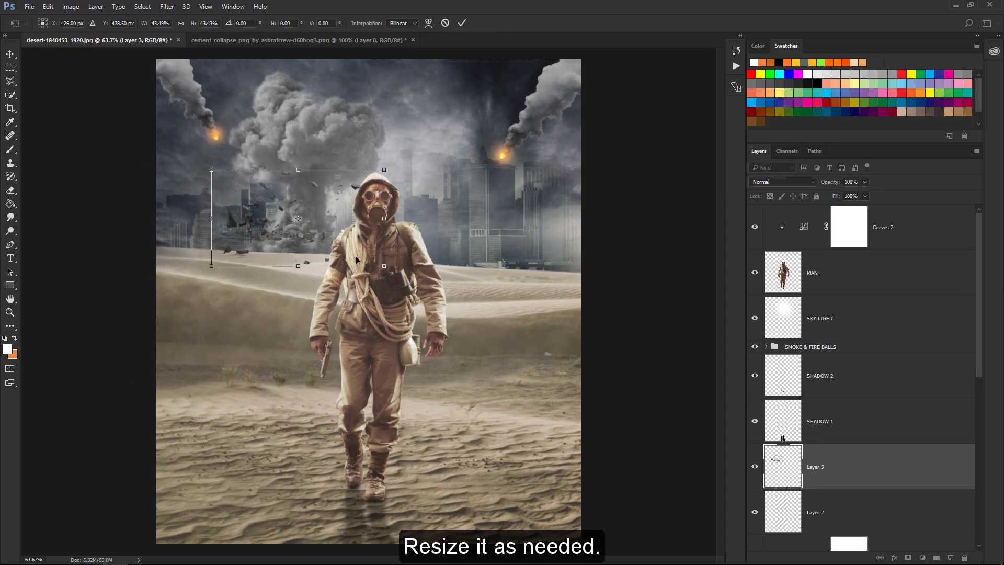
drag(382, 265, 346, 247)
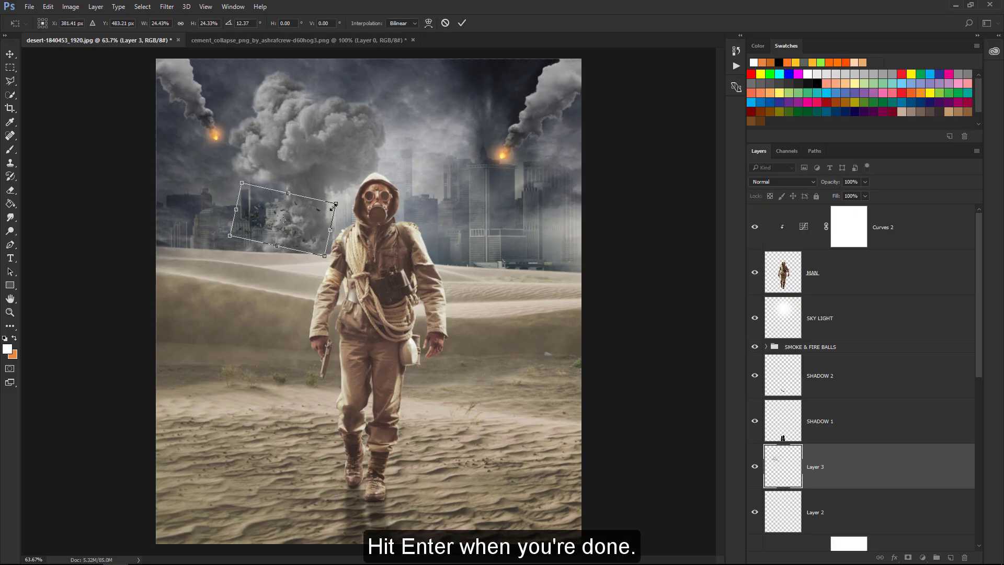
mouse_move(361, 183)
mouse_down()
mouse_move(380, 204)
mouse_move(345, 224)
mouse_up()
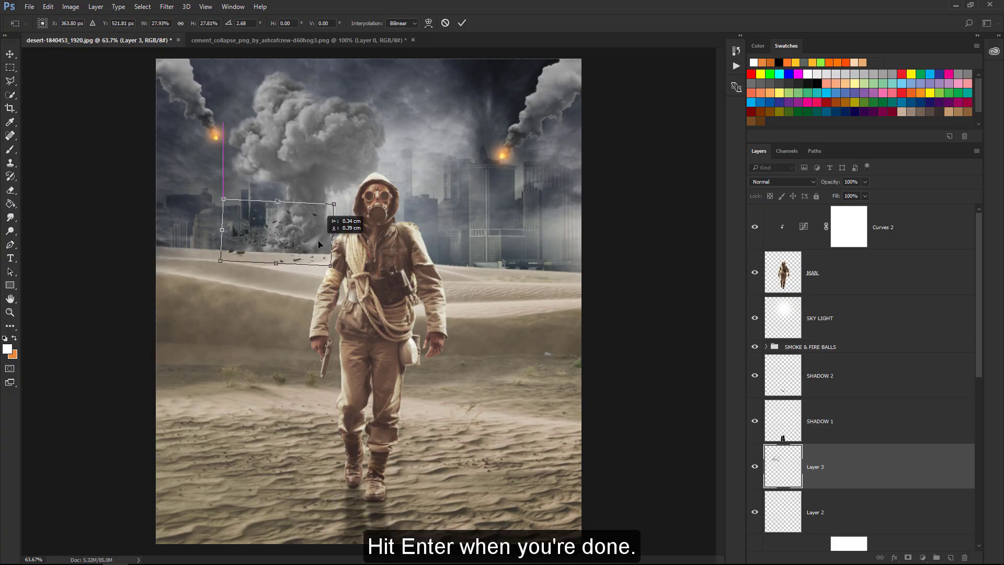
key(Return)
Duplicate the debris layer and shift the copy slightly right toward the man.
key(ctrl+j)
key(ctrl+t)
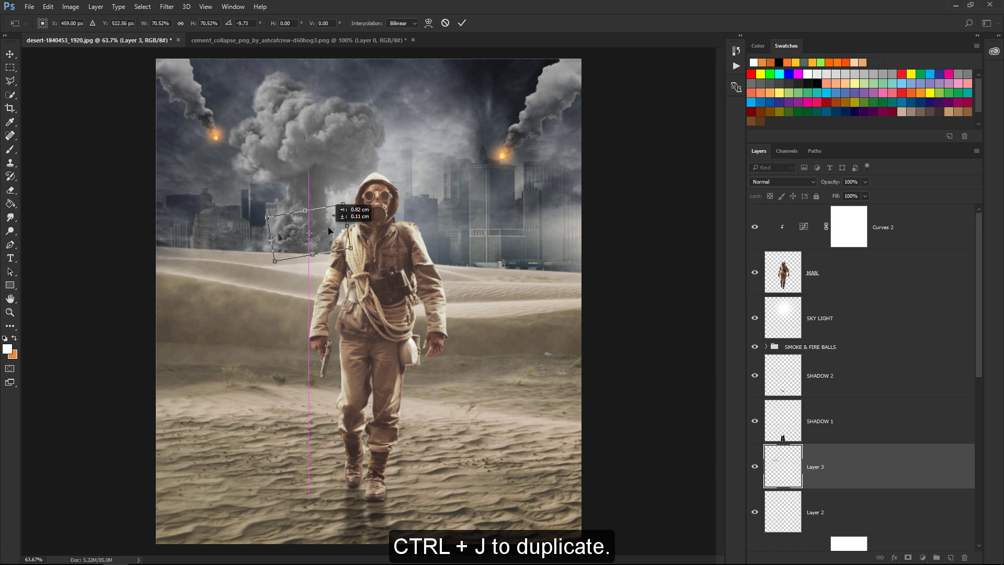
drag(325, 230, 336, 228)
key(Return)
click(167, 7)
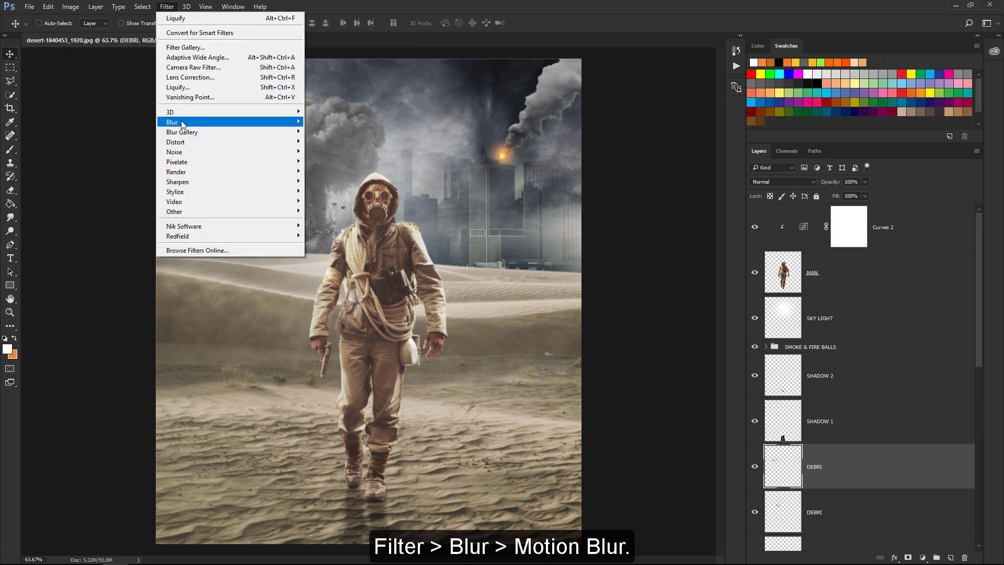
mouse_move(228, 122)
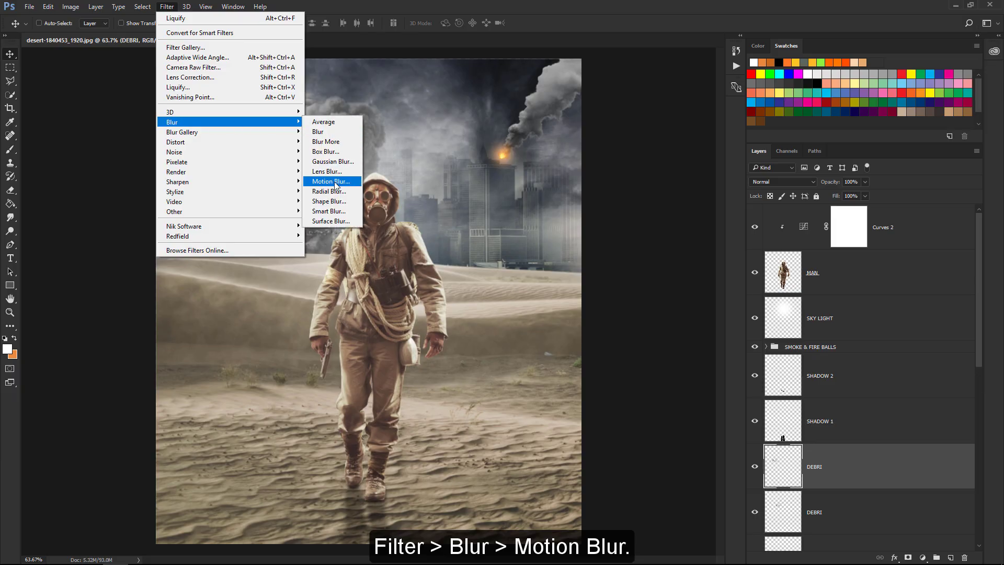
Apply Motion Blur to the debris at -53° and 5 pixels, then select Curves 2.
click(335, 181)
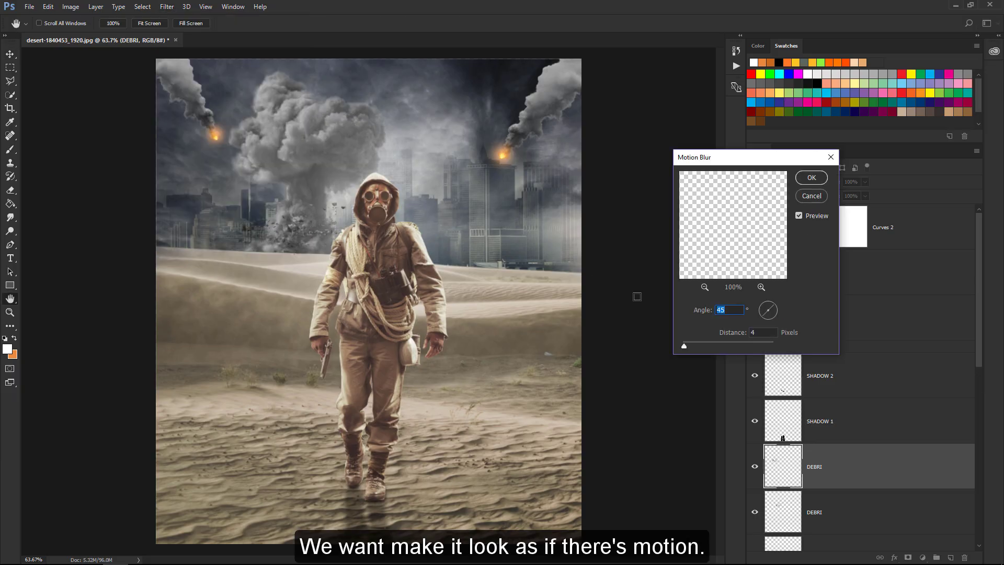
drag(770, 315, 770, 314)
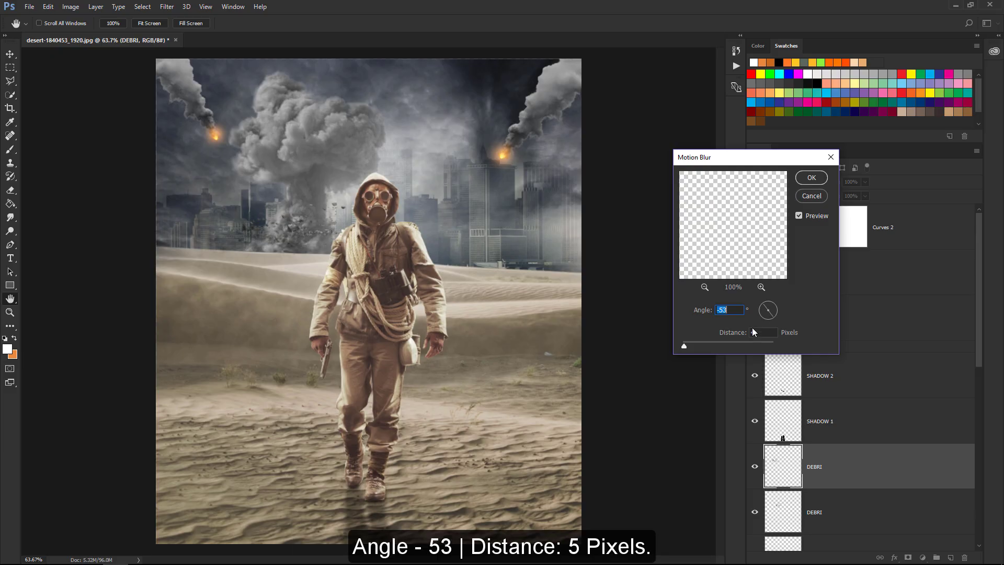
drag(683, 347, 685, 344)
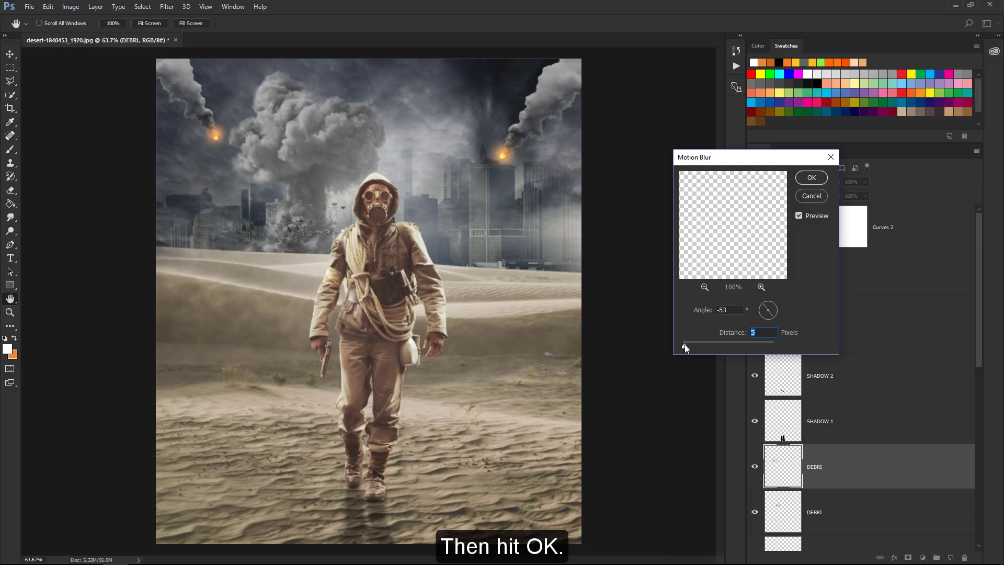
click(809, 177)
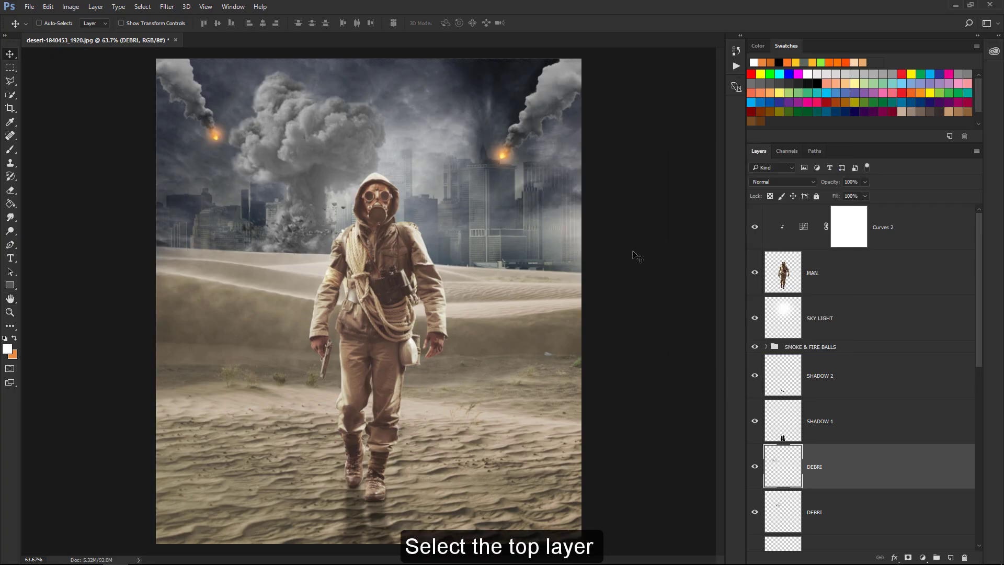
click(913, 227)
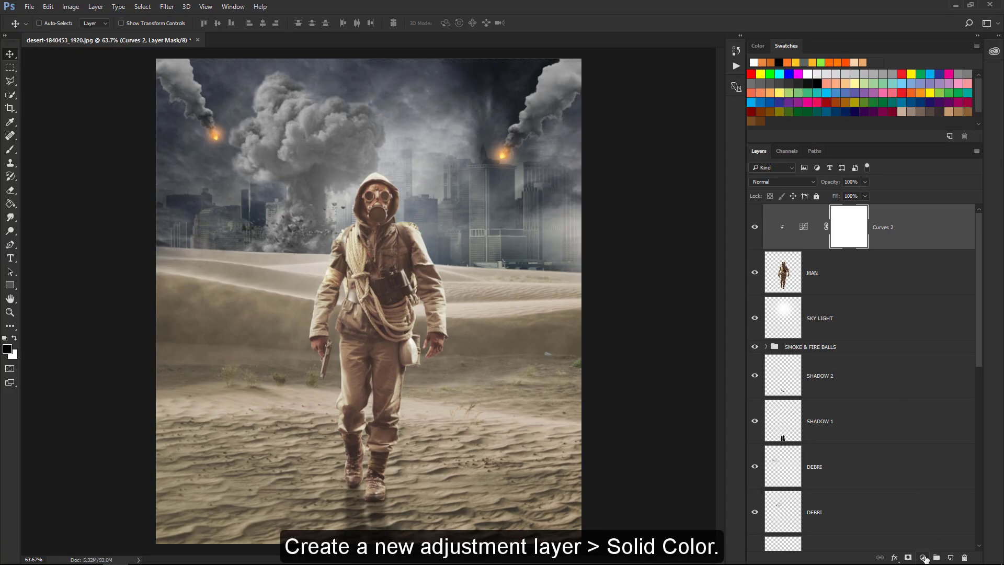
Add a Solid Color fill layer with green #619029.
click(923, 558)
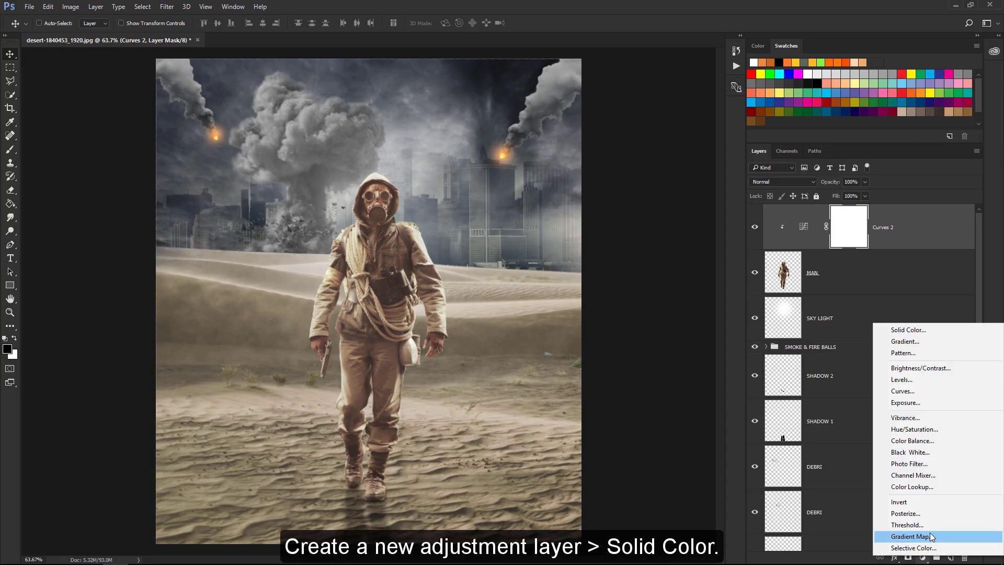
click(940, 331)
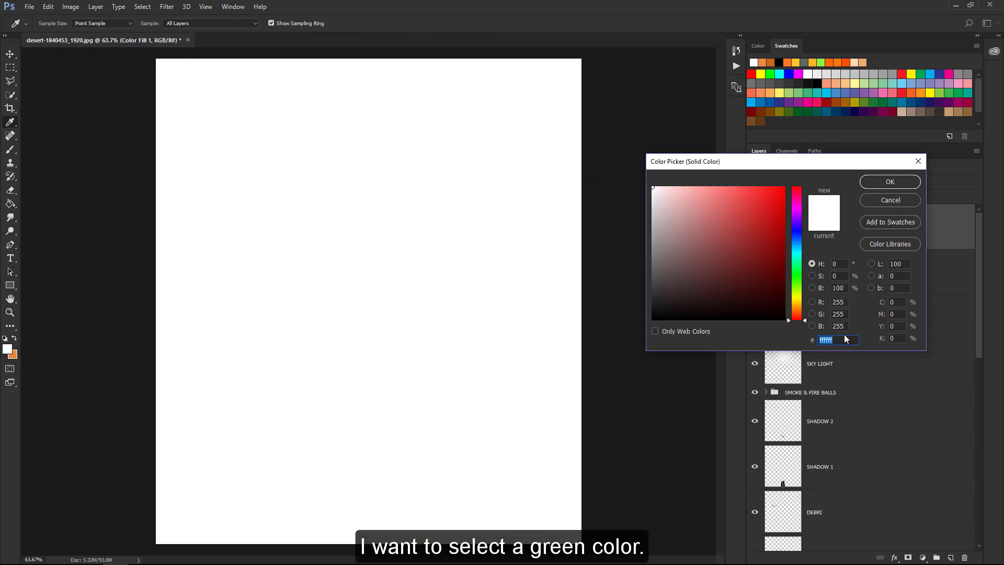
text(619029)
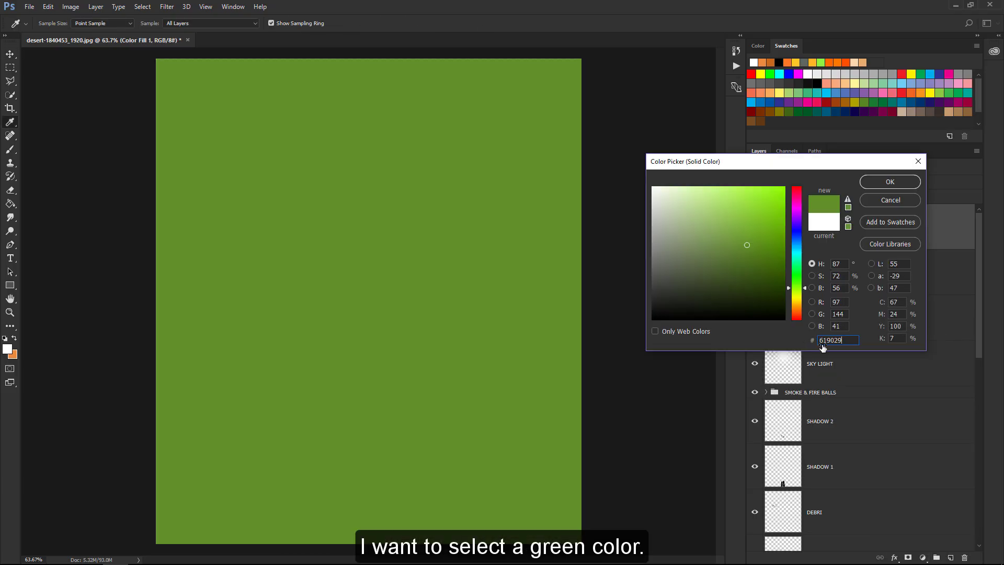
click(890, 182)
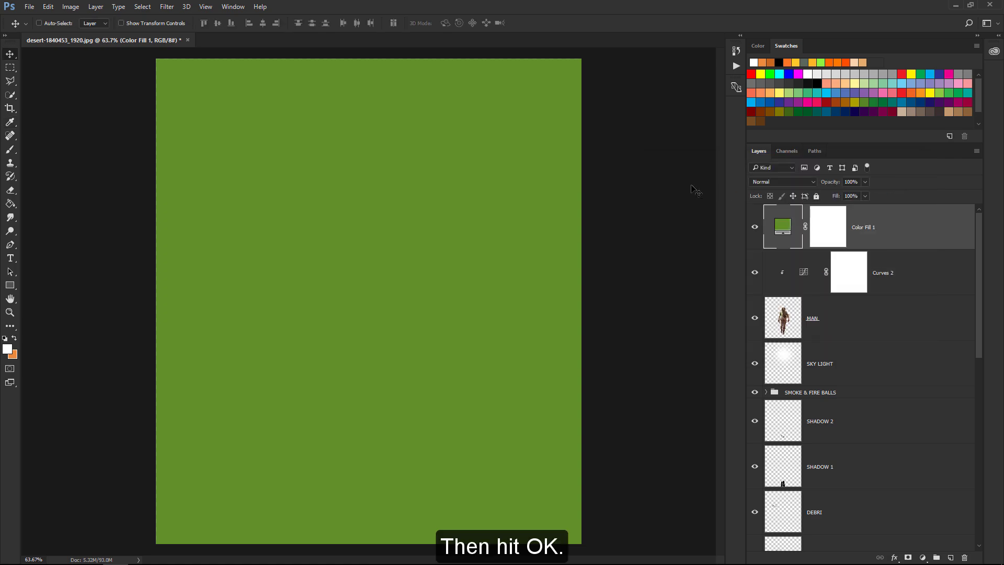
Set the green fill to Color Burn at about 30% opacity and compare before/after.
key(z)
drag(695, 190, 698, 189)
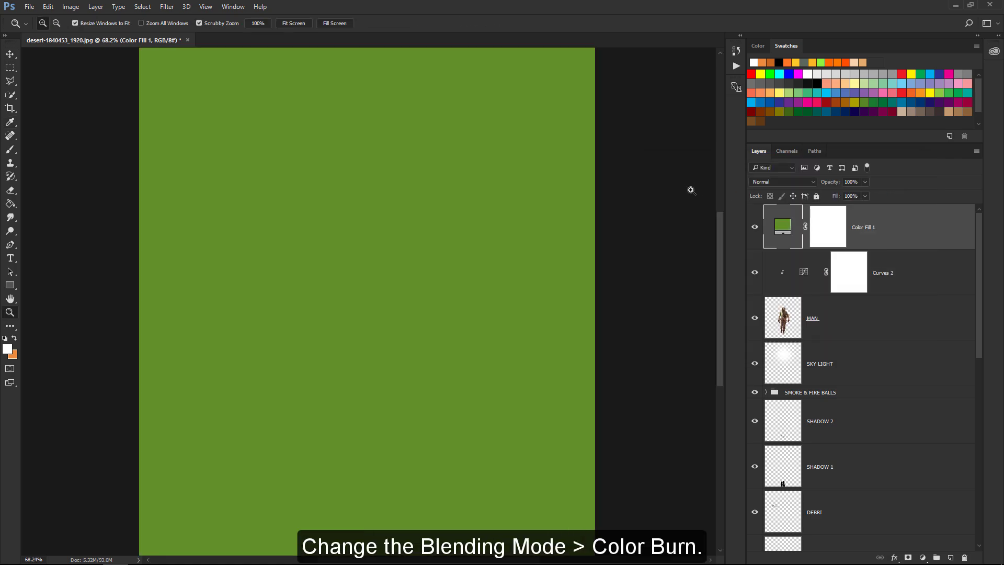
key(v)
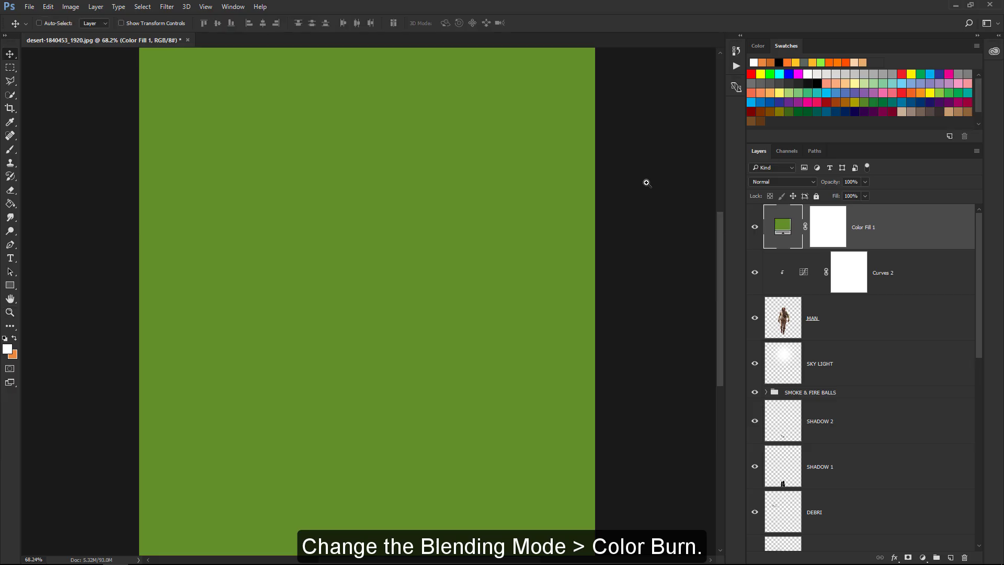
click(771, 184)
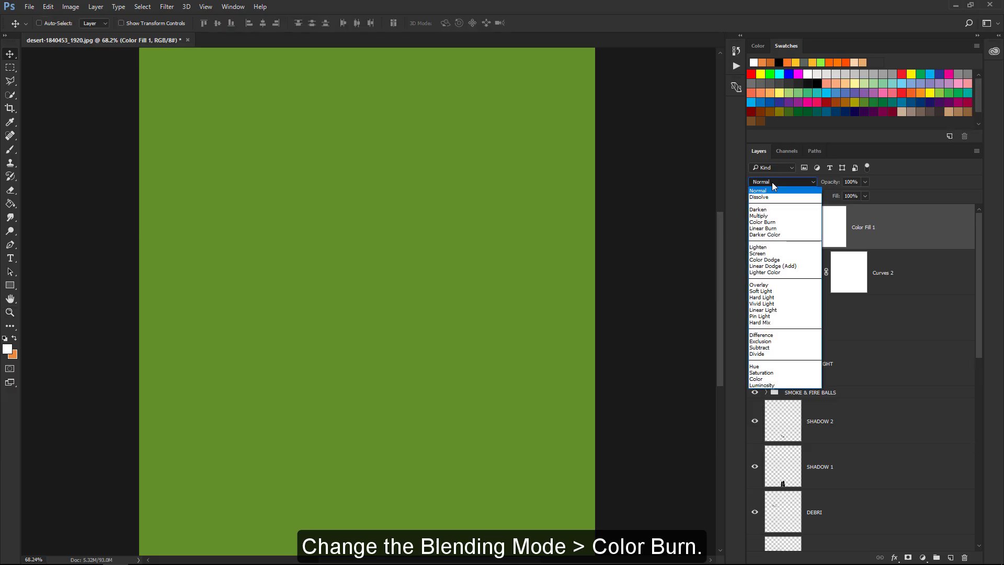
click(773, 224)
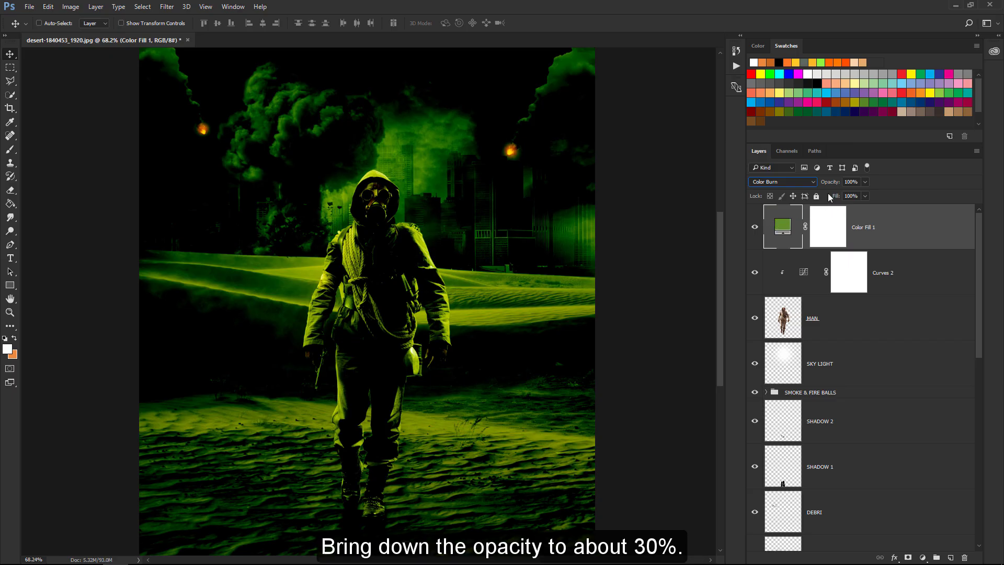
drag(834, 183, 794, 183)
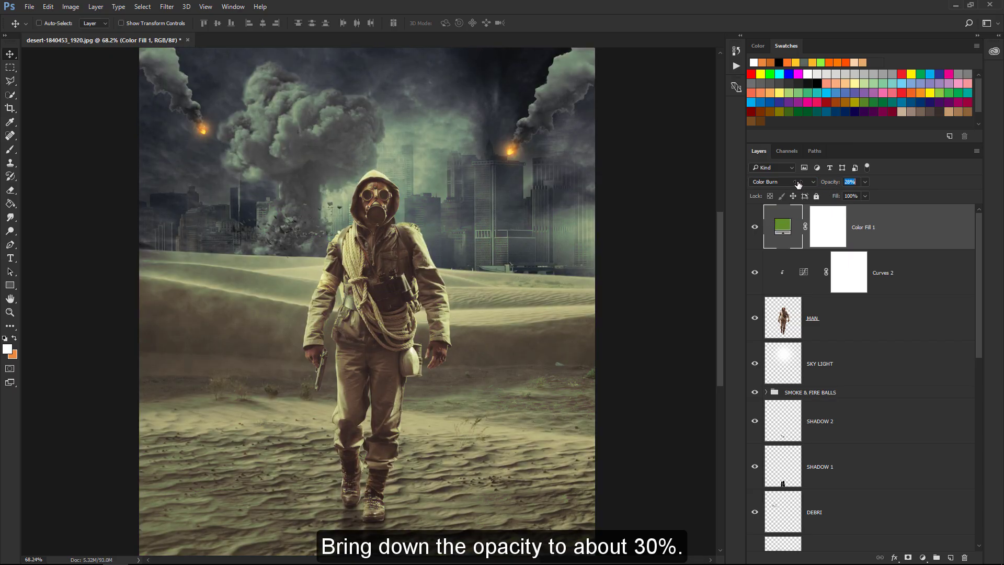
text(30)
click(756, 227)
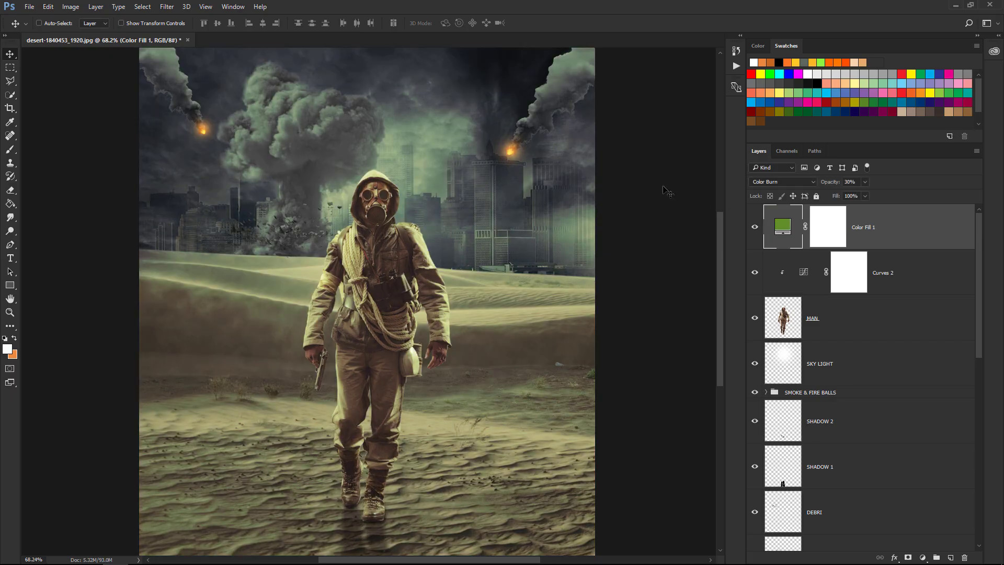
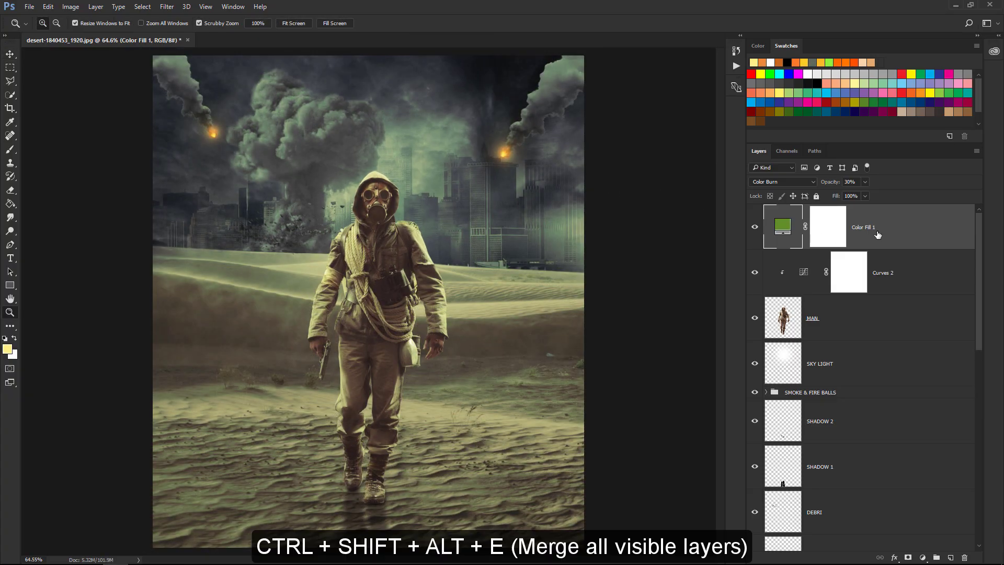
Stamp the visible layers into a new layer, name it MERGED LAYERS, and convert it to a smart object.
key(ctrl+shift+alt+e)
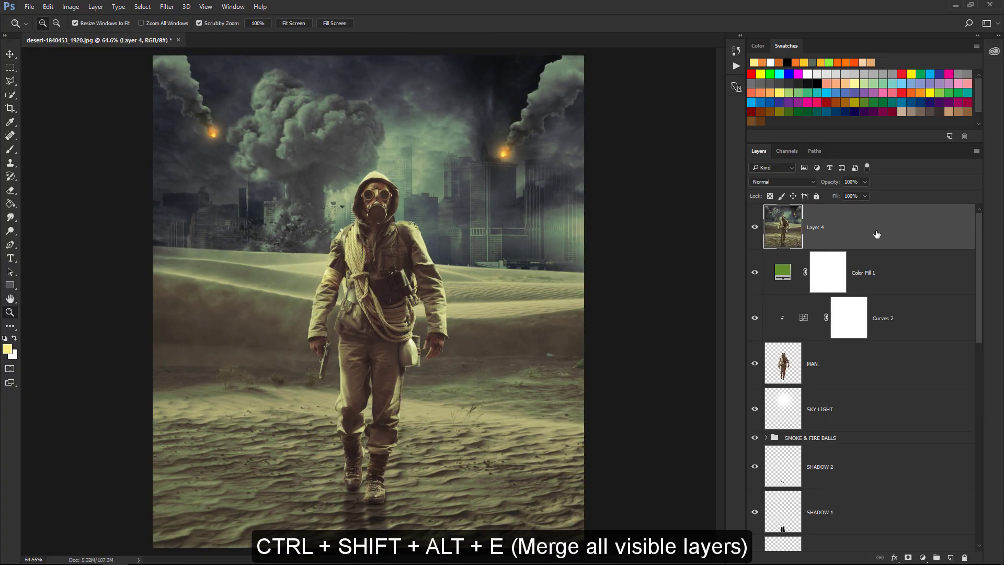
double_click(817, 227)
text(MER)
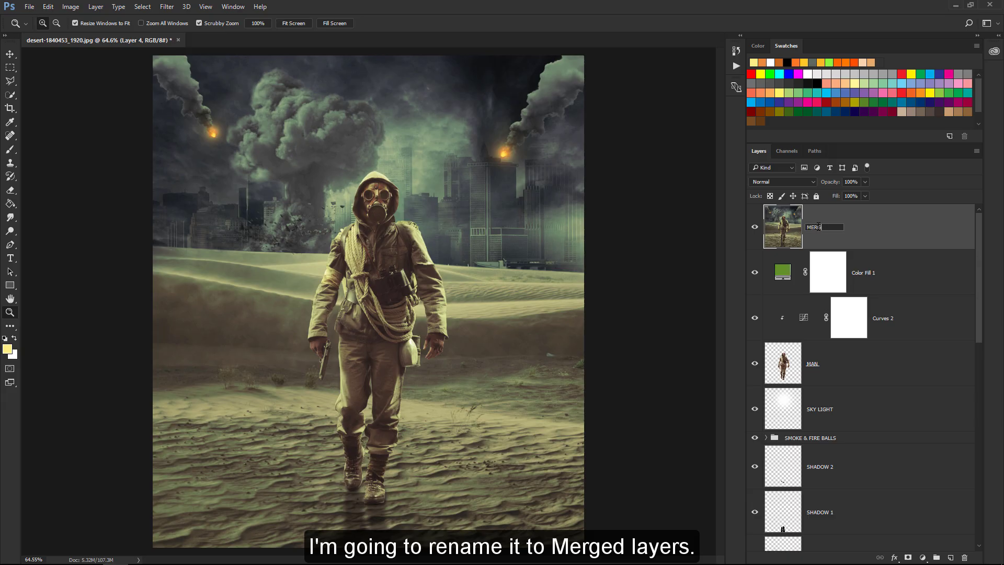
text(RS)
key(Return)
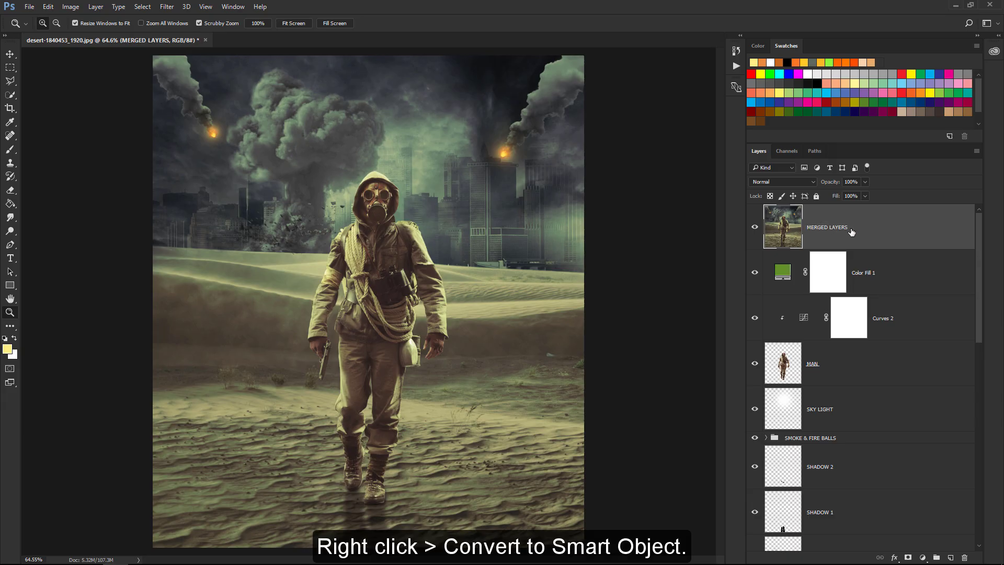
right_click(867, 230)
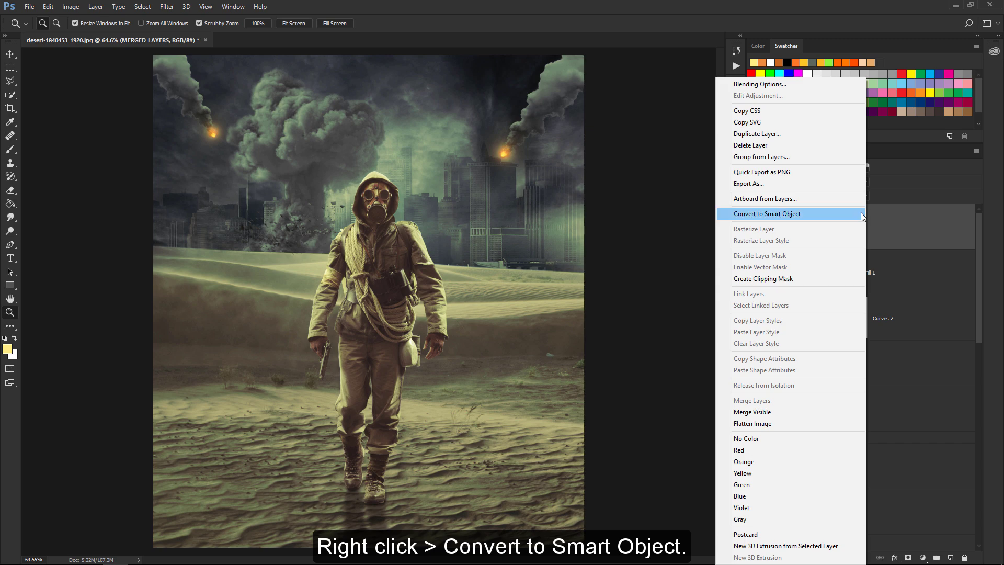
click(861, 213)
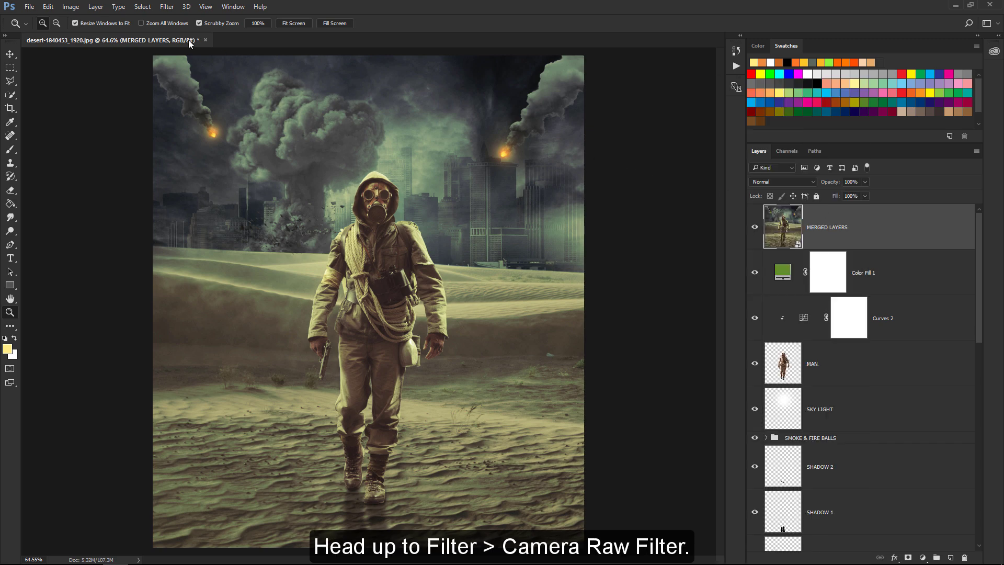
In the Camera Raw Filter, set Shadows +10, Clarity +35 and Sharpening 10.
click(166, 7)
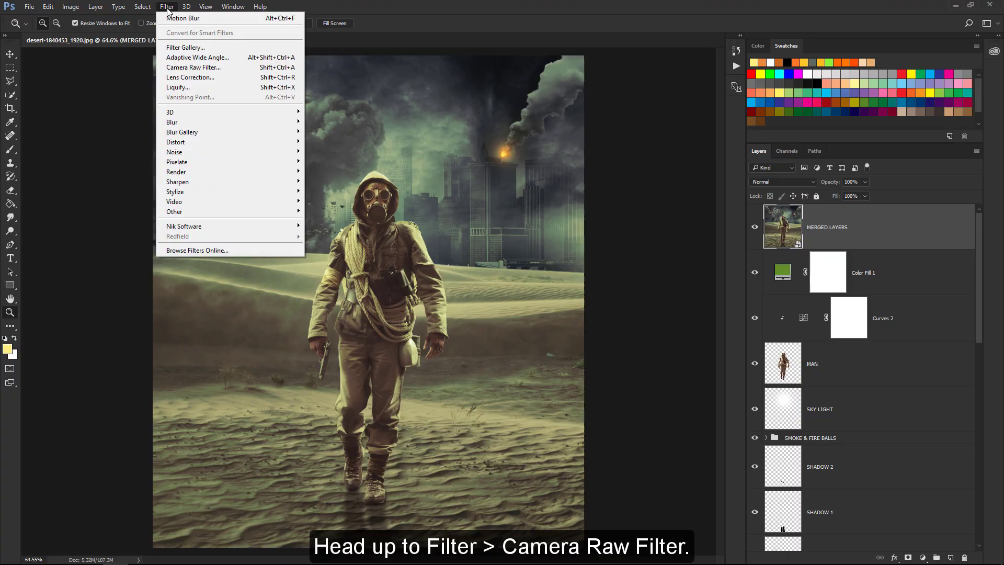
click(175, 67)
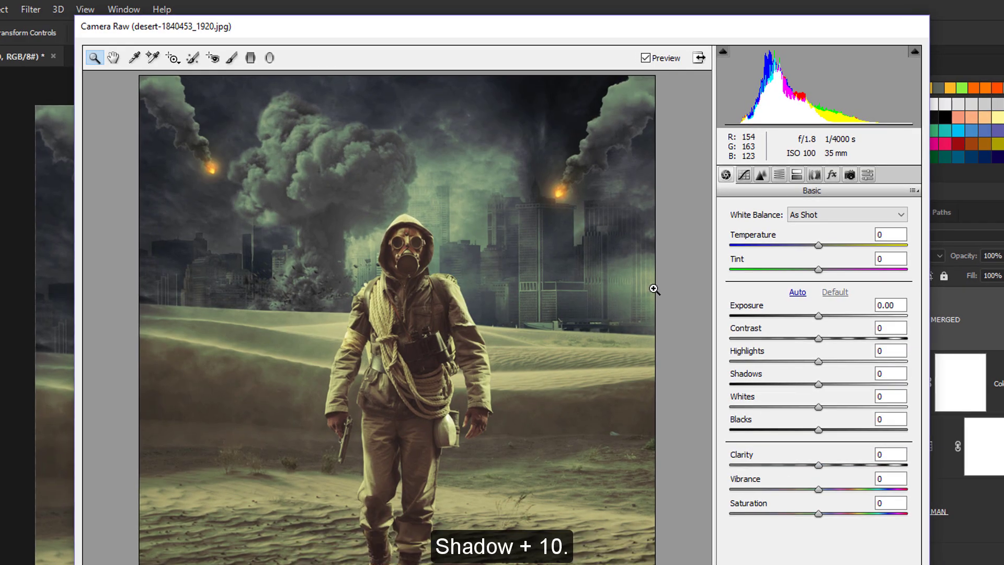
drag(735, 376, 743, 377)
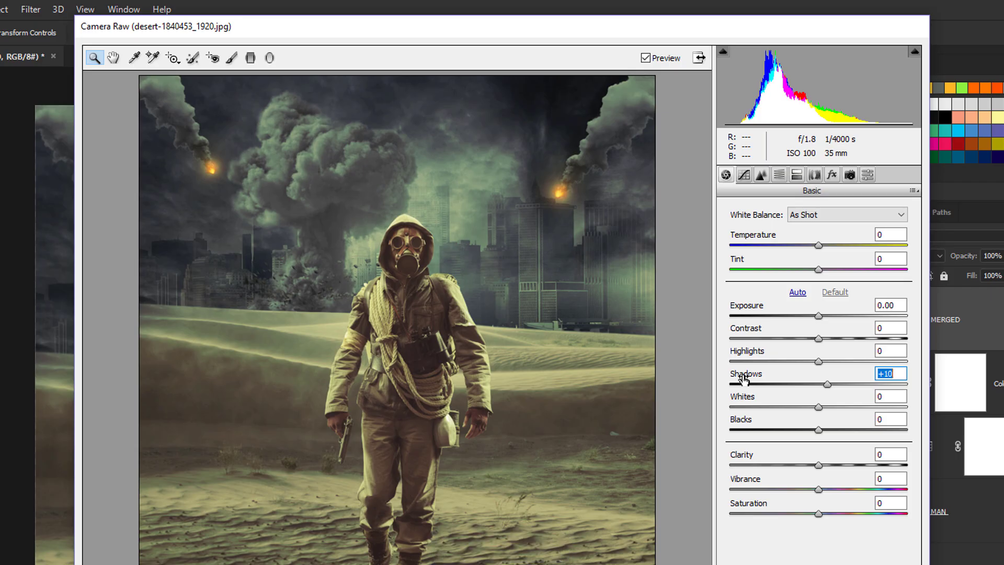
drag(738, 456, 764, 461)
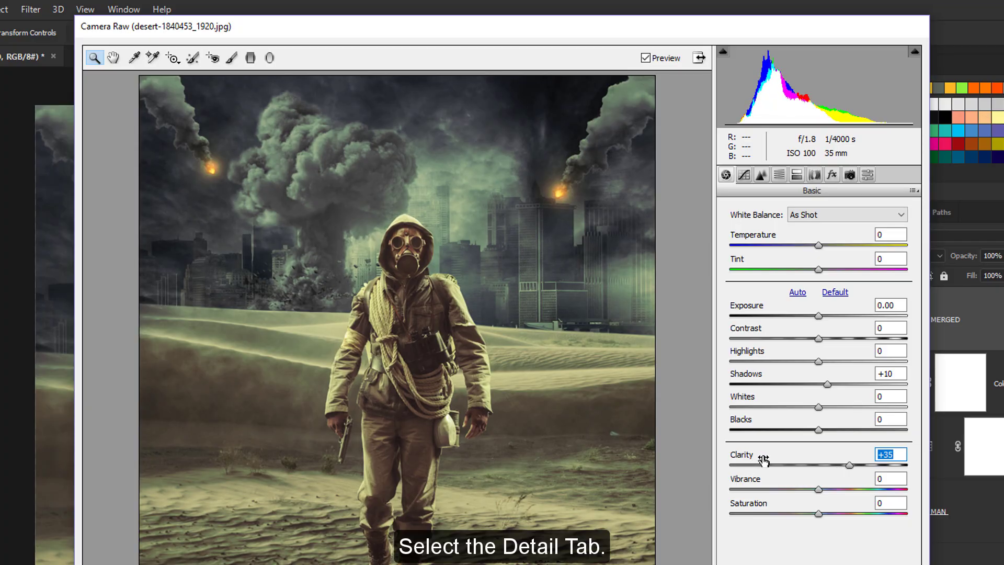
click(763, 175)
drag(731, 233, 744, 234)
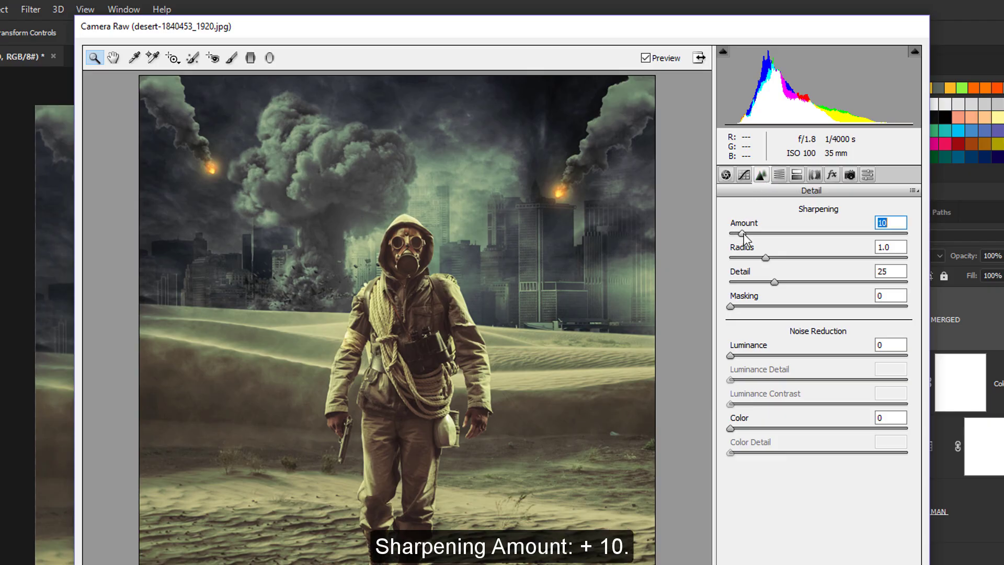
Split-tone highlights 108/10 and shadows 123/7, add a -10 vignette, and apply the filter.
click(796, 175)
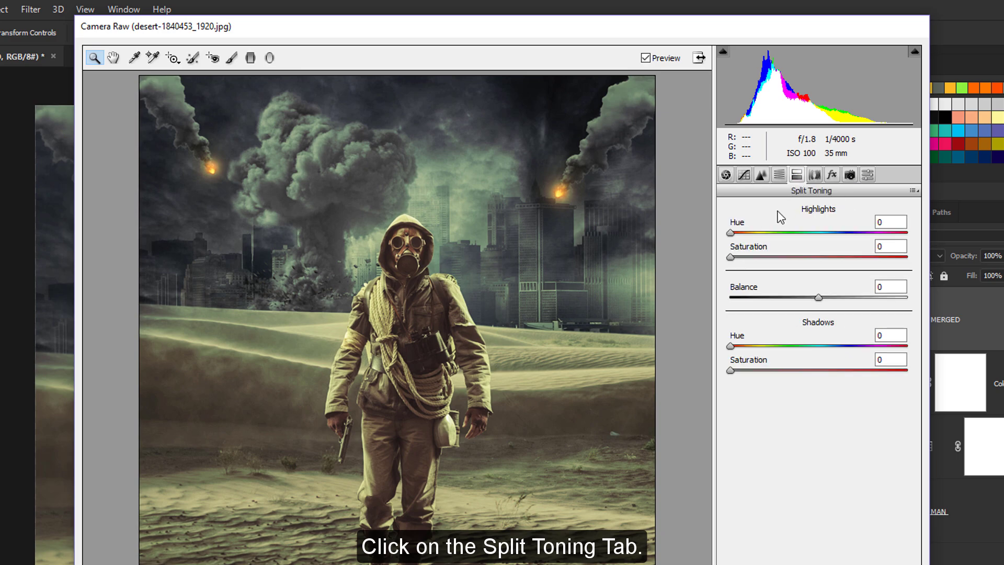
click(731, 233)
drag(731, 233, 784, 233)
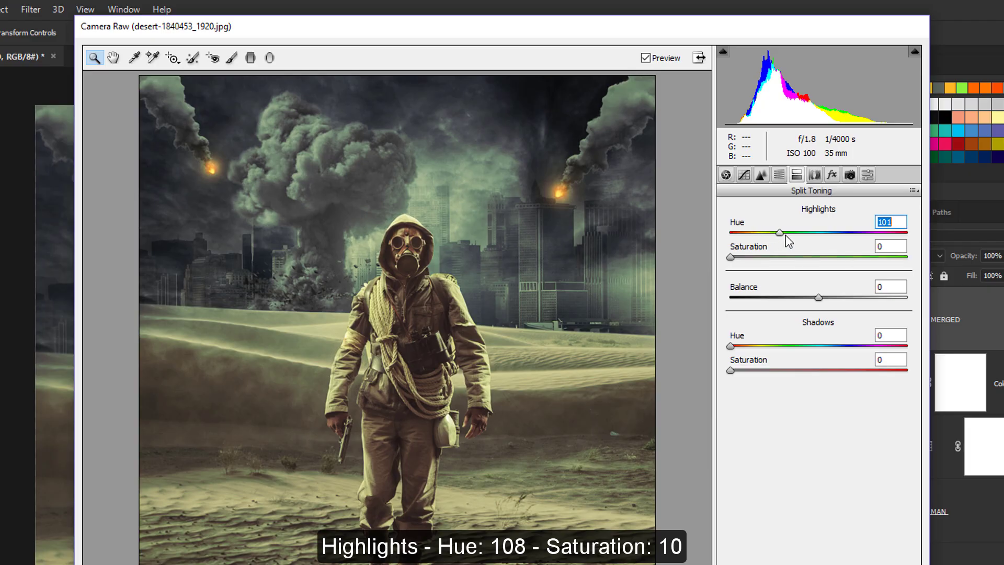
drag(730, 257, 747, 257)
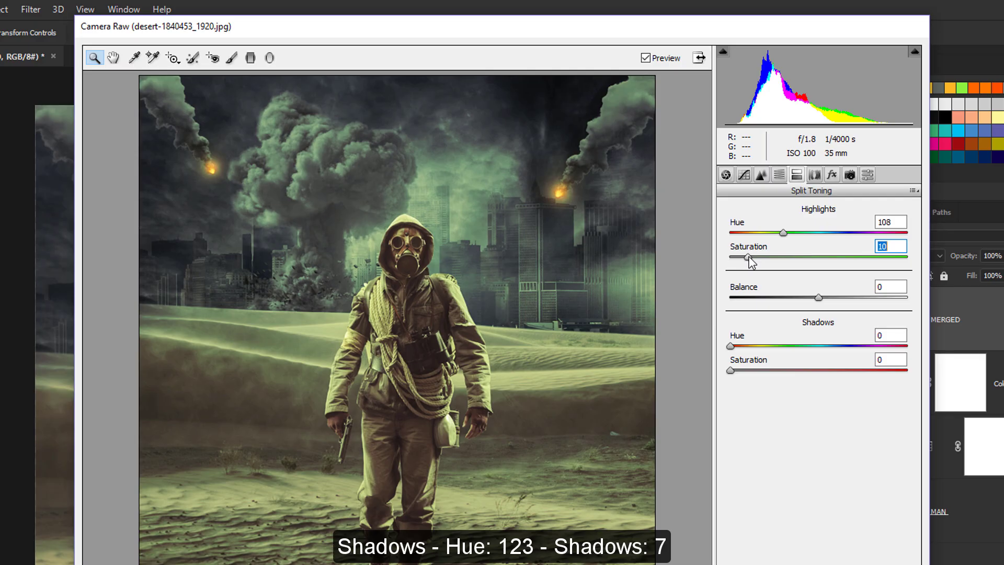
drag(730, 346, 793, 346)
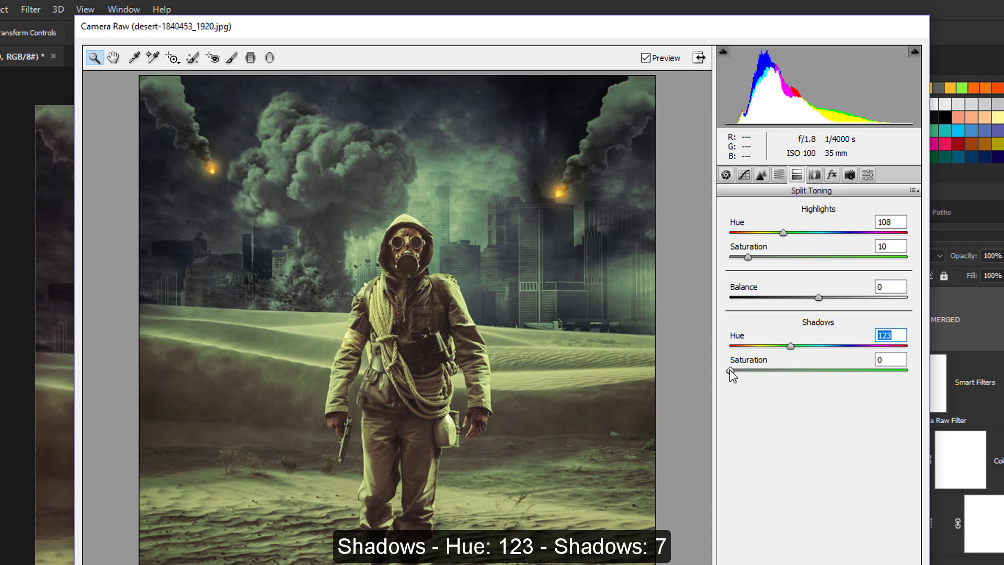
drag(731, 370, 742, 370)
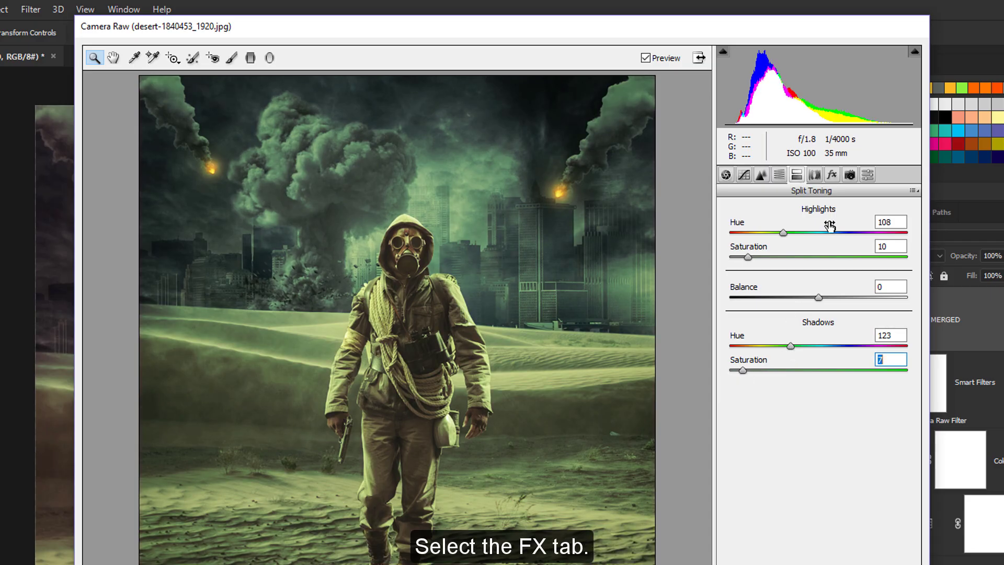
click(832, 175)
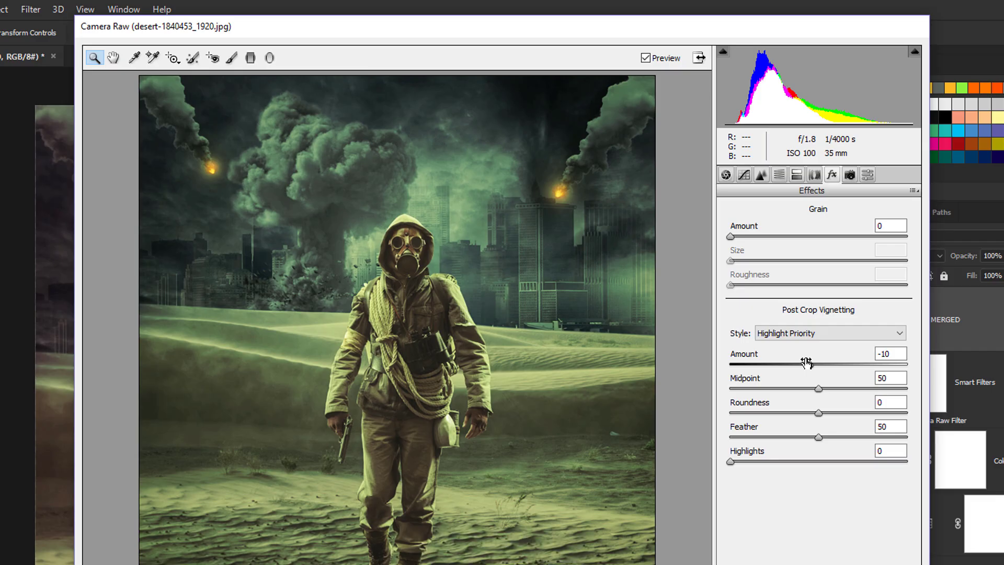
drag(806, 363, 808, 365)
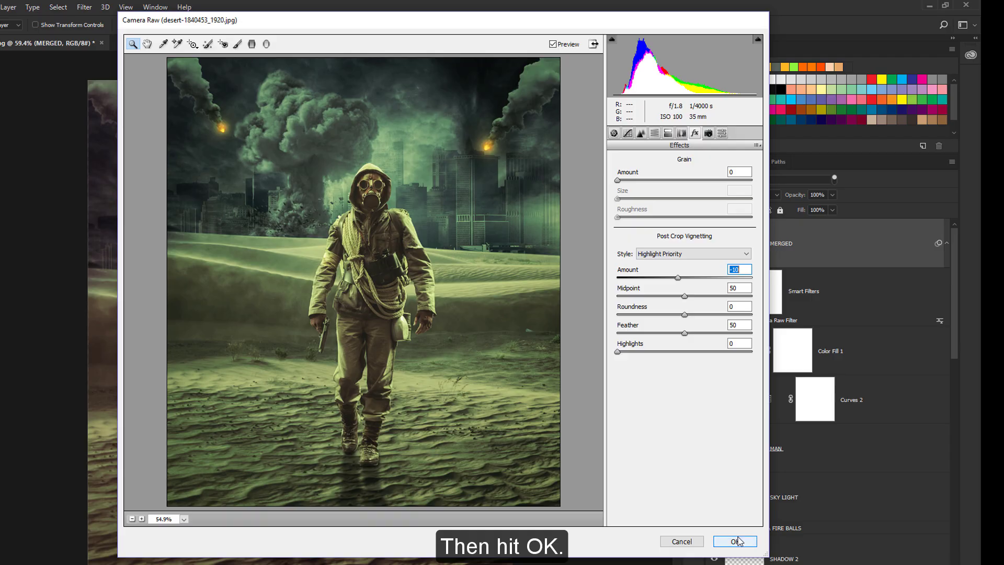
click(738, 540)
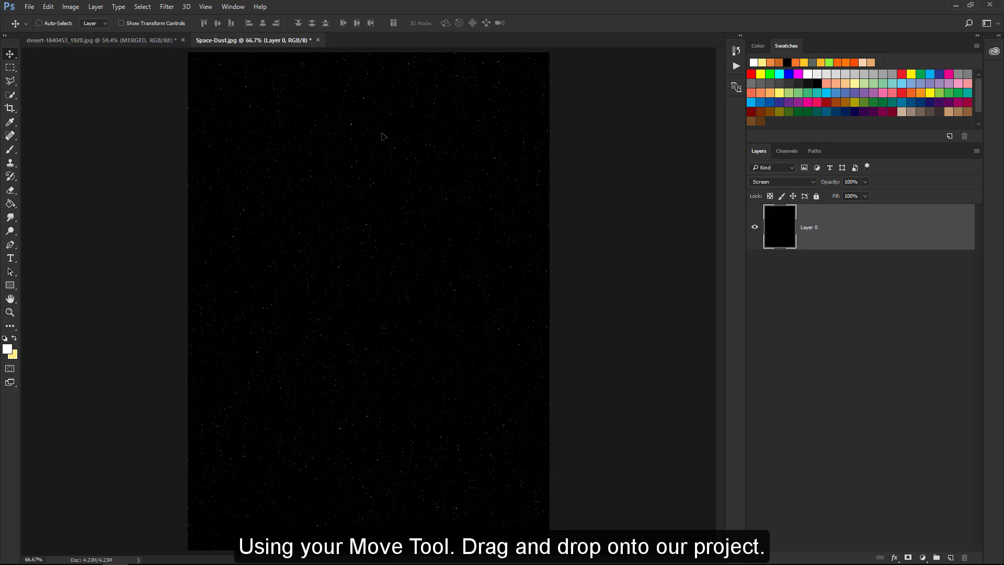
Drag the Space-Dust and Dust-2 images into the desert composite as new layers.
drag(382, 137, 379, 230)
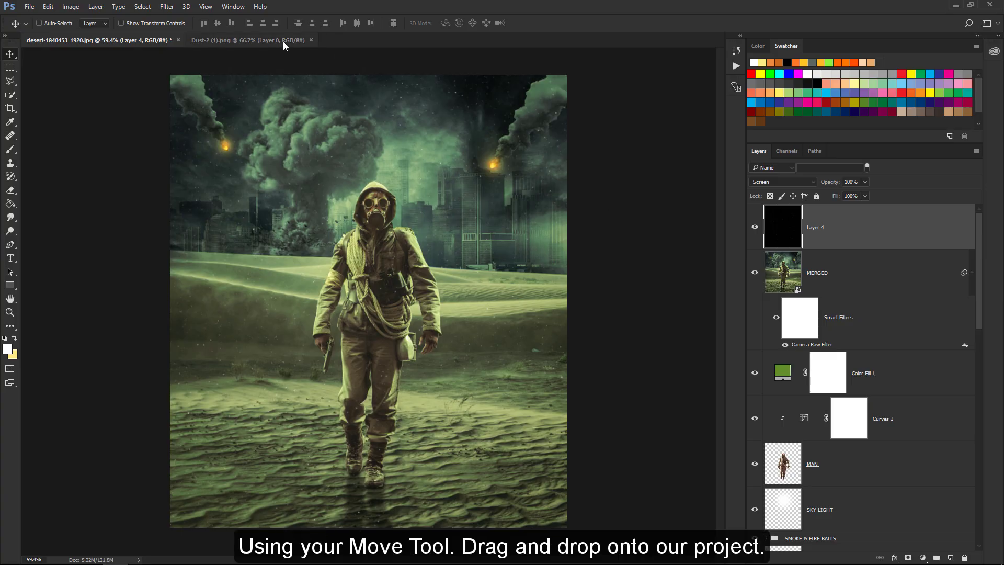
click(285, 41)
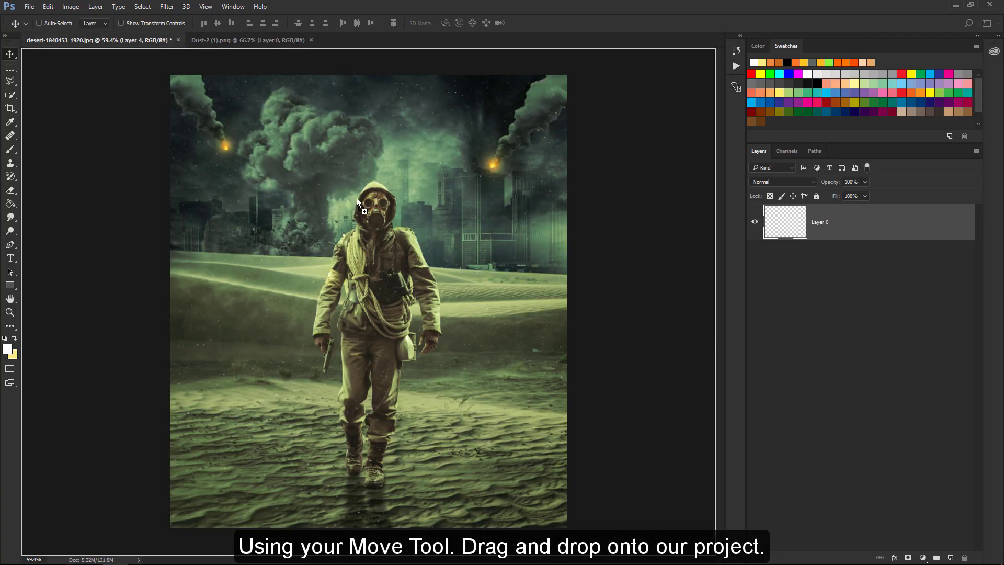
drag(155, 41, 467, 175)
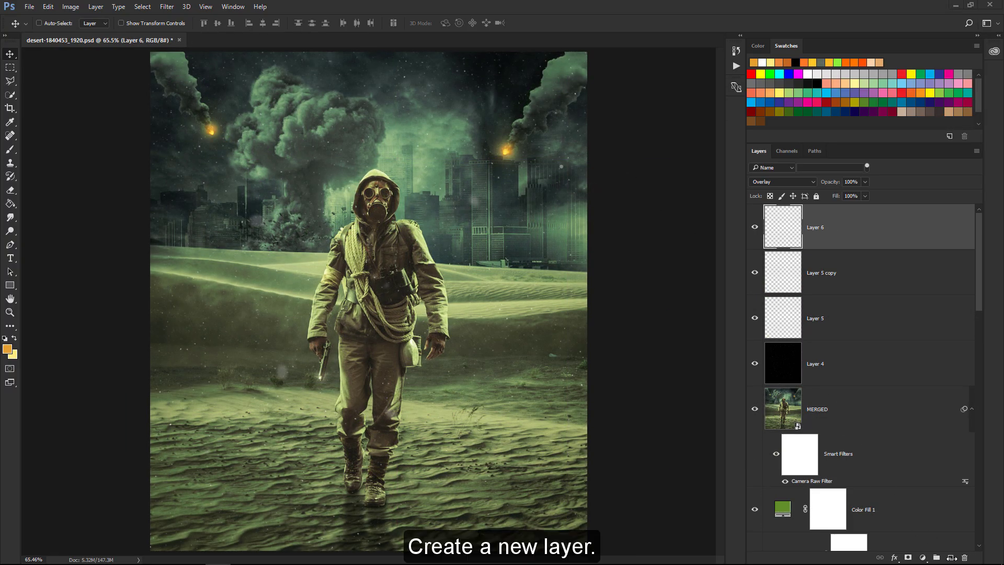
On a new layer, brush an orange glow above the man, set to Soft Light at reduced opacity.
click(950, 557)
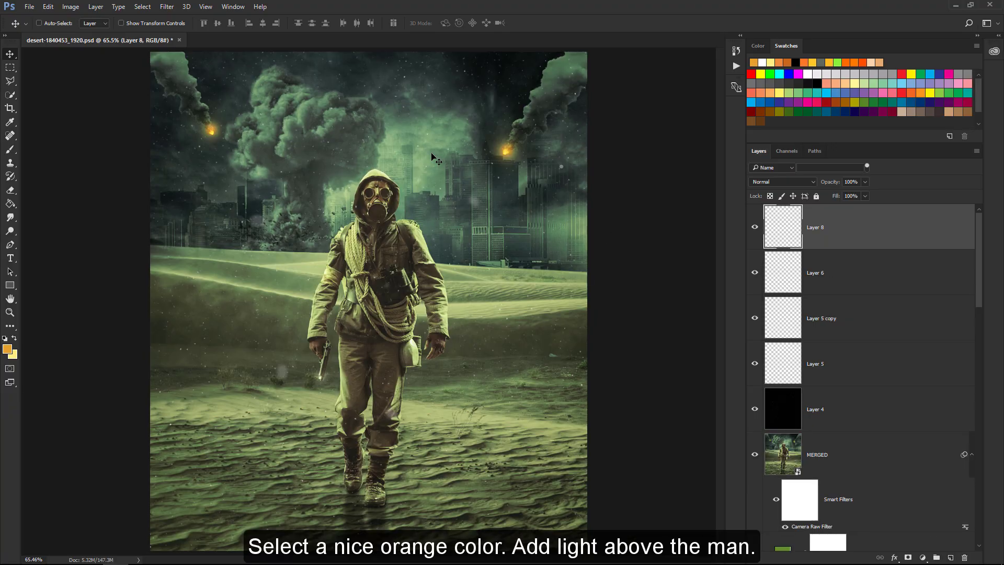
key(b)
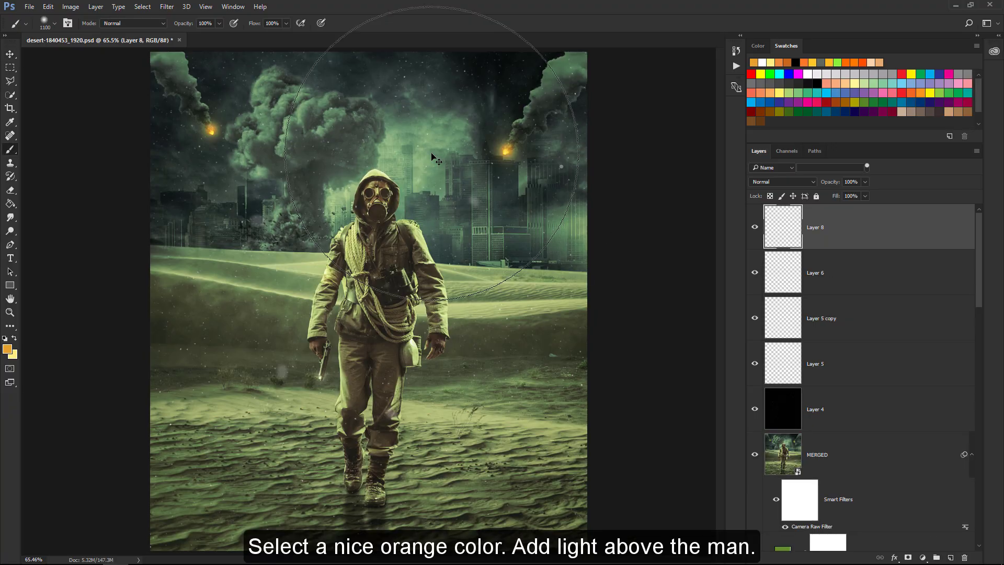
click(431, 153)
click(772, 182)
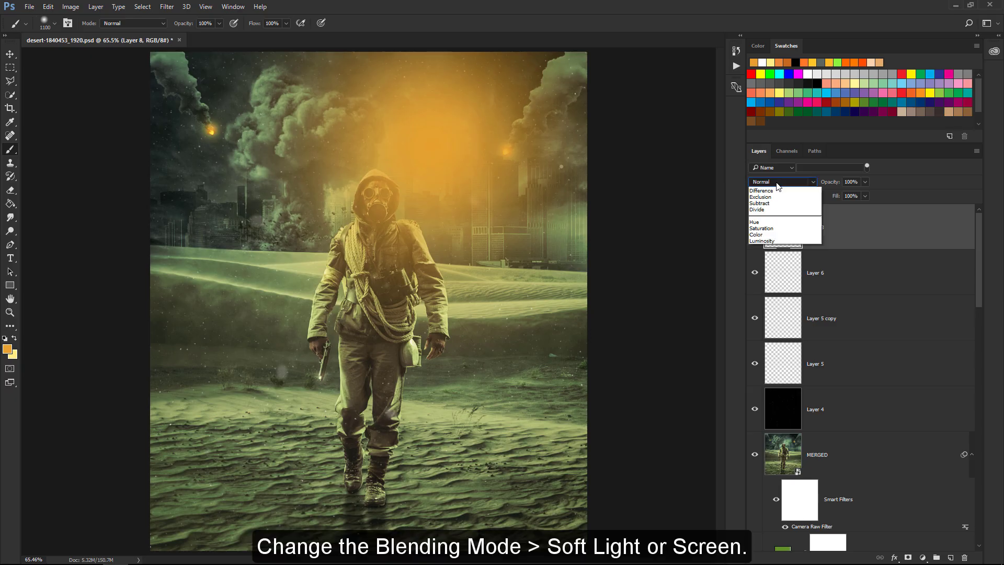
click(770, 291)
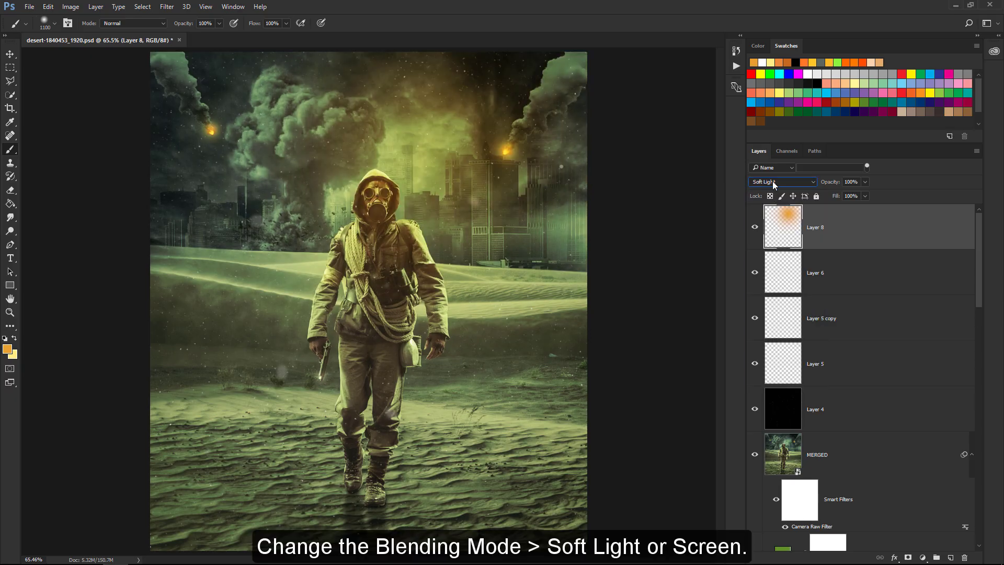
drag(830, 181, 741, 182)
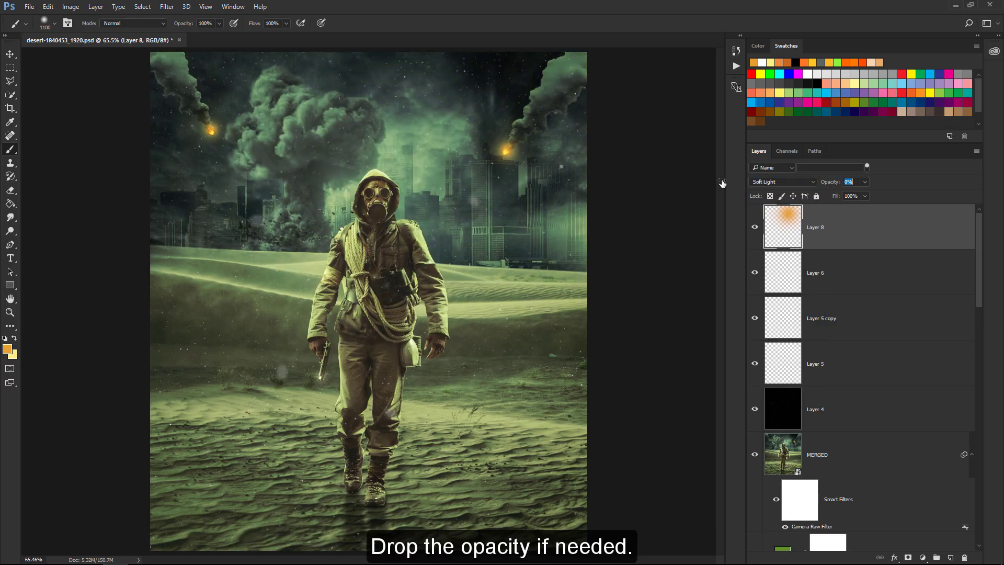